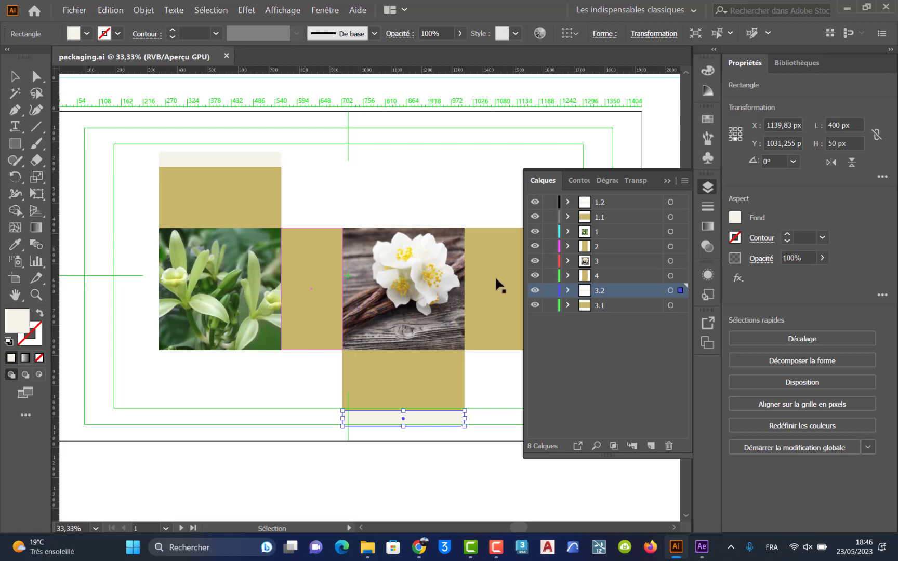
Step: Select each packaging panel in turn to check which of the layers 1, 2, 3, 4, 1.1, 1.2, 3.1 and 3.2 holds it
drag(459, 306, 373, 304)
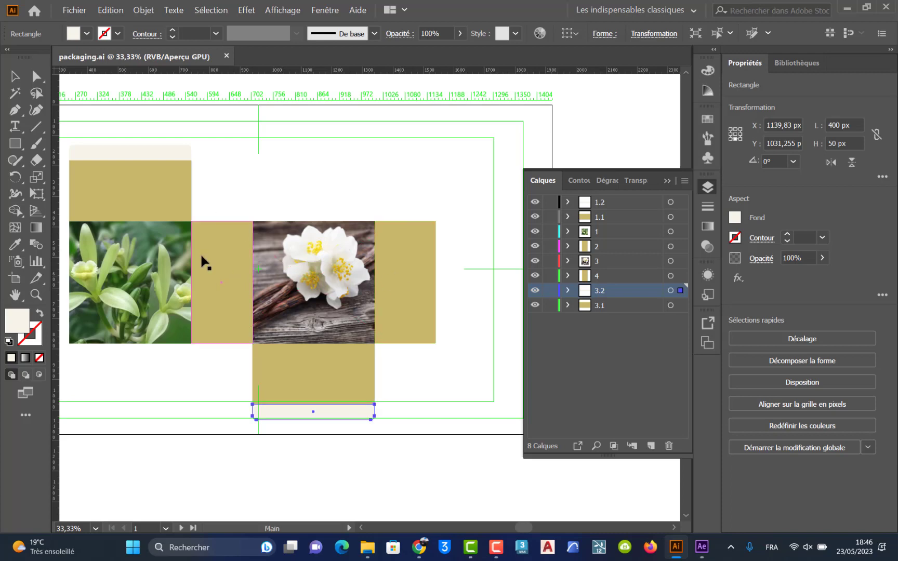
drag(220, 262, 275, 281)
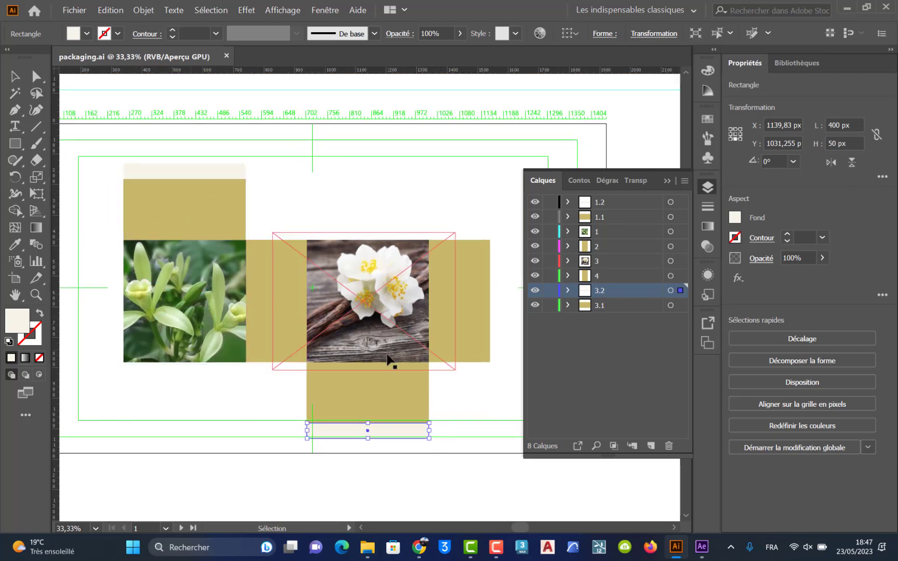
click(222, 377)
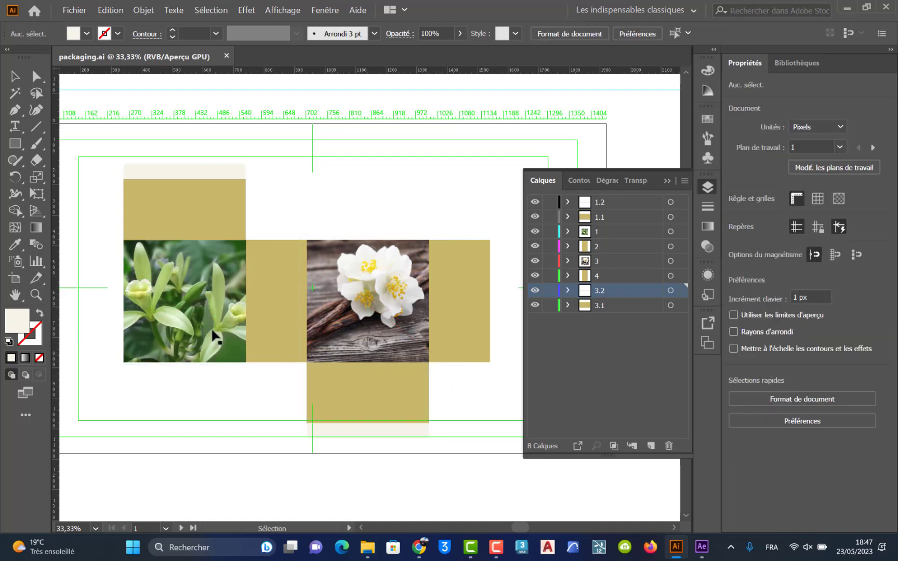
click(204, 316)
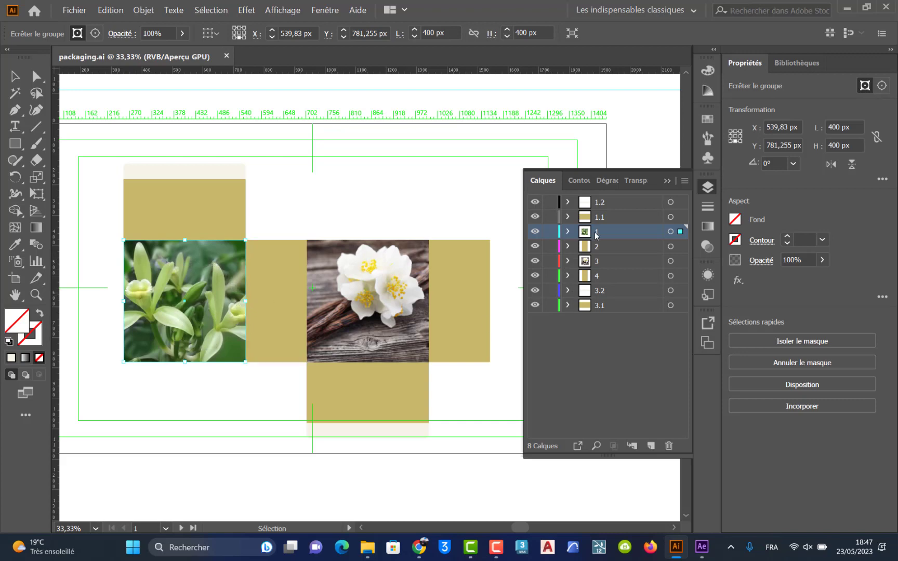
click(270, 332)
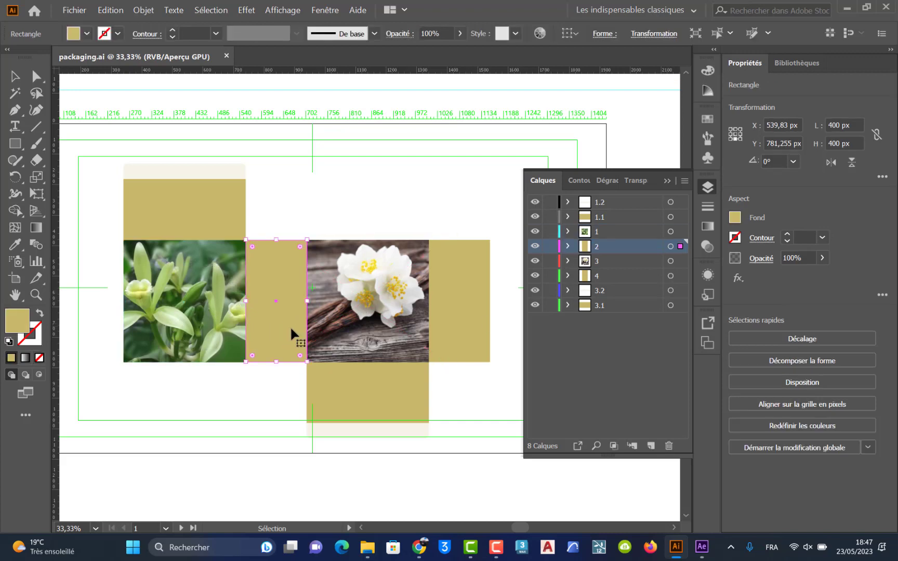
click(362, 340)
click(475, 340)
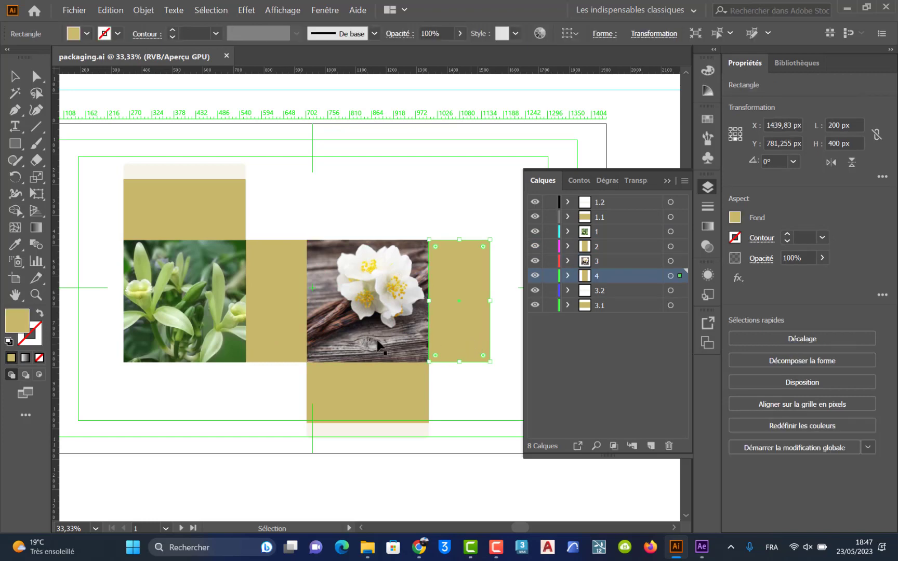
click(210, 231)
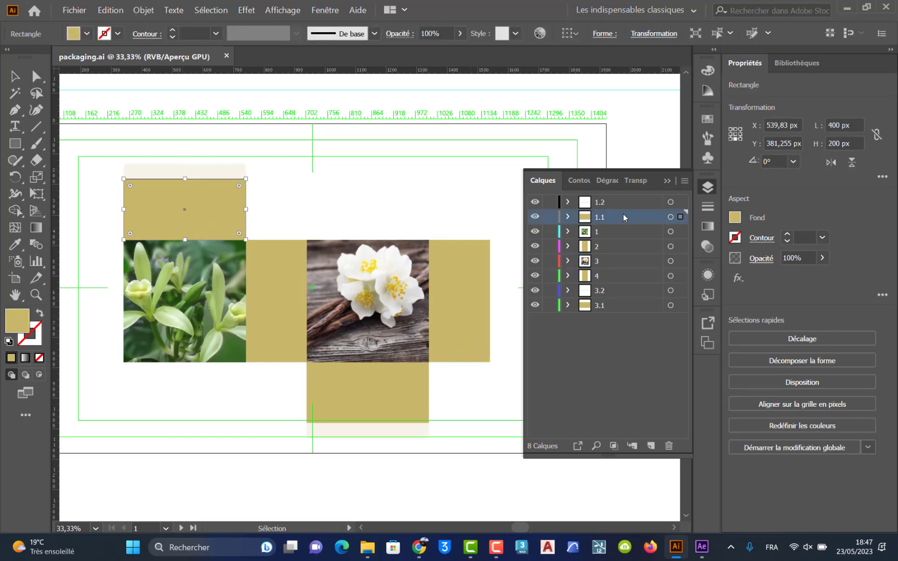
click(237, 172)
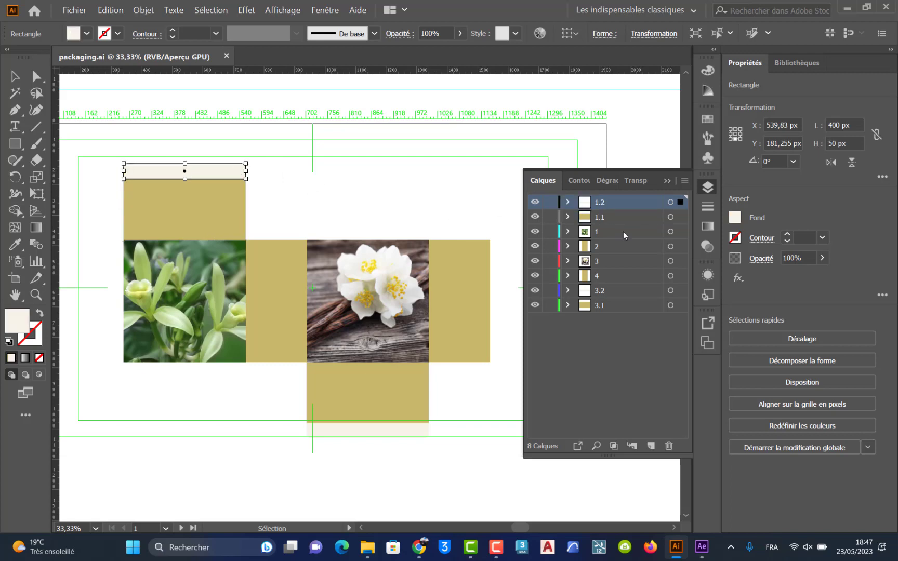
click(385, 314)
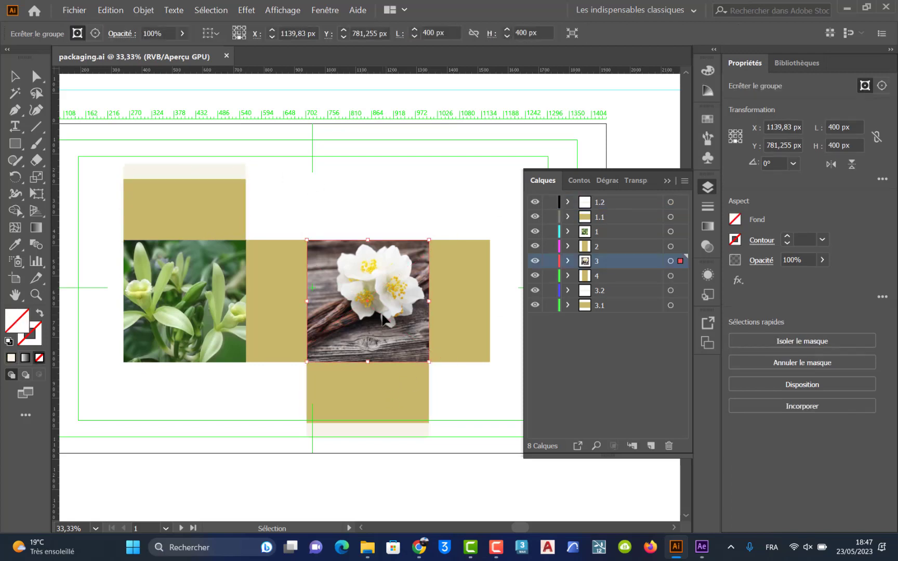
click(387, 384)
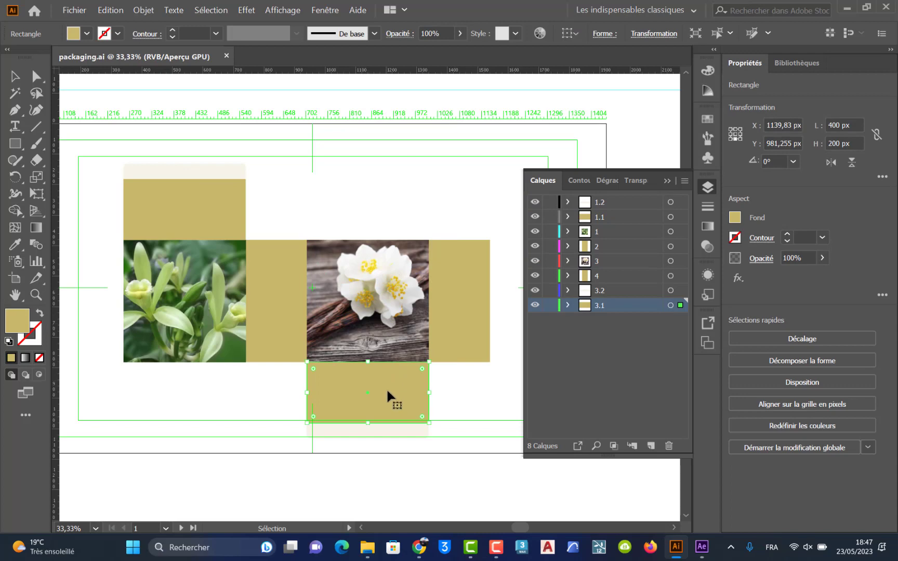
click(394, 432)
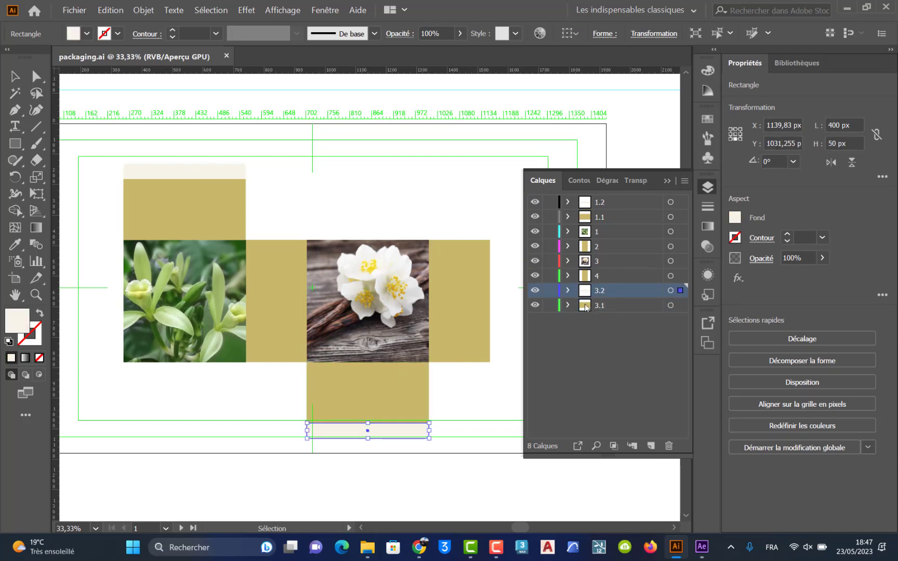
Step: Move layer 3.1 above layer 3.2 in the layer order and save packaging.ai
drag(586, 308, 588, 296)
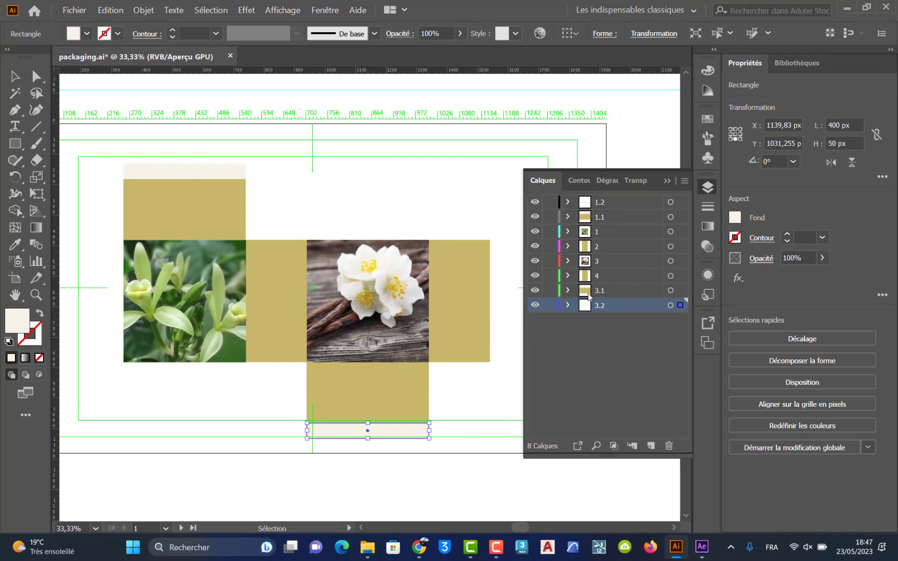
key(ctrl+s)
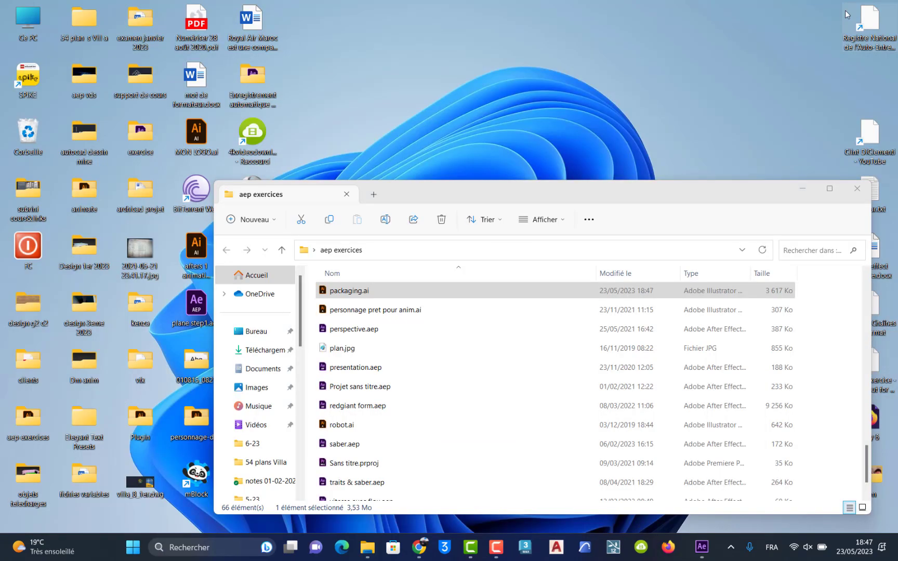
Step: Close Illustrator and the aep exercices folder window, and switch to After Effects
click(886, 7)
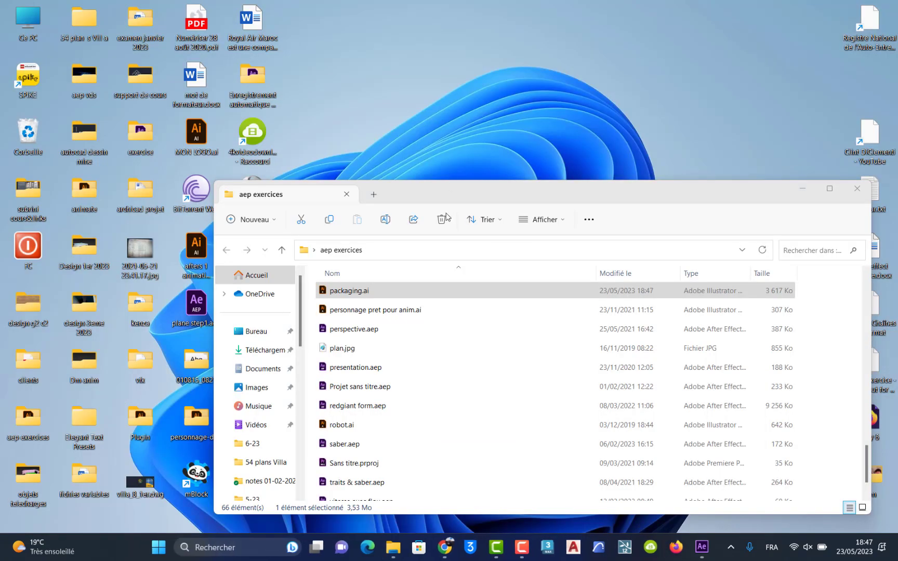
click(855, 191)
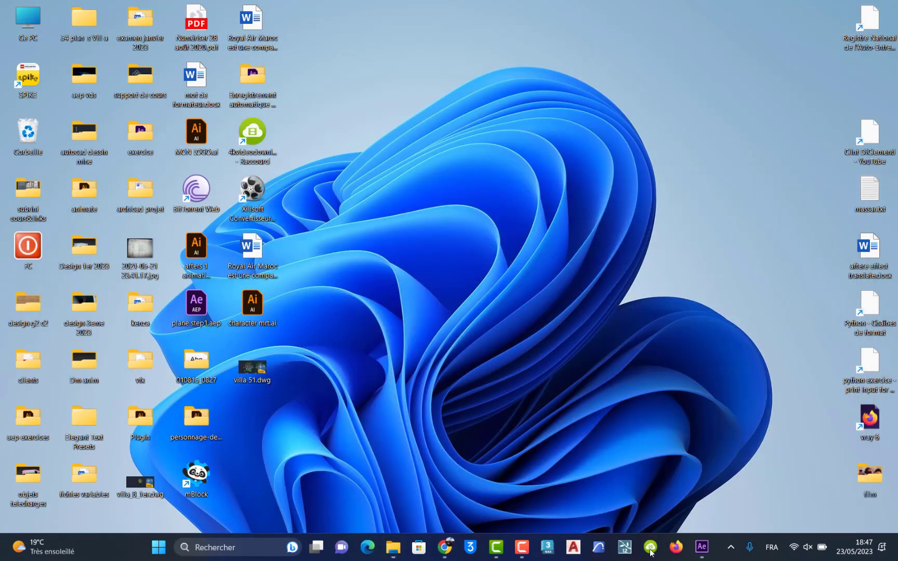
click(701, 548)
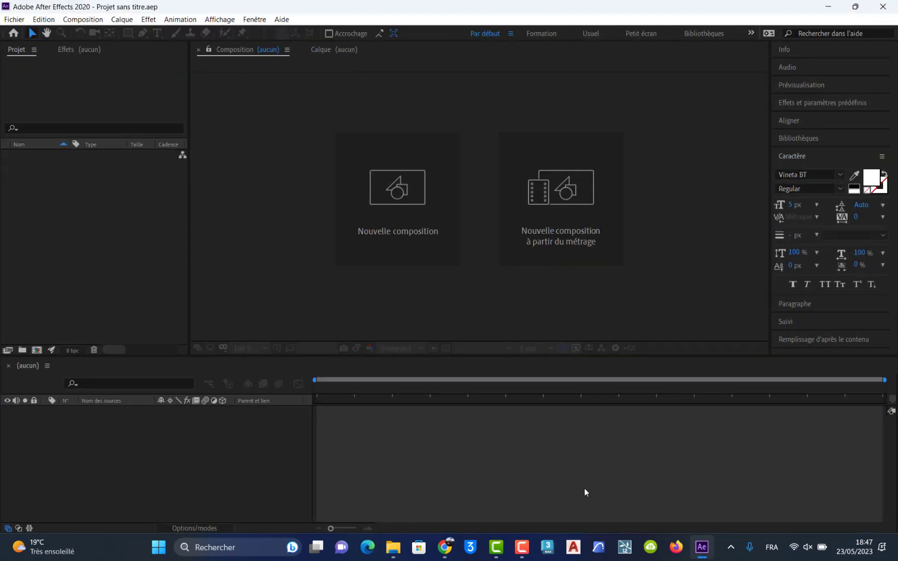
Step: Import packaging.ai as "Composition – Conserver les tailles de calque" and open the resulting packaging composition
double_click(71, 179)
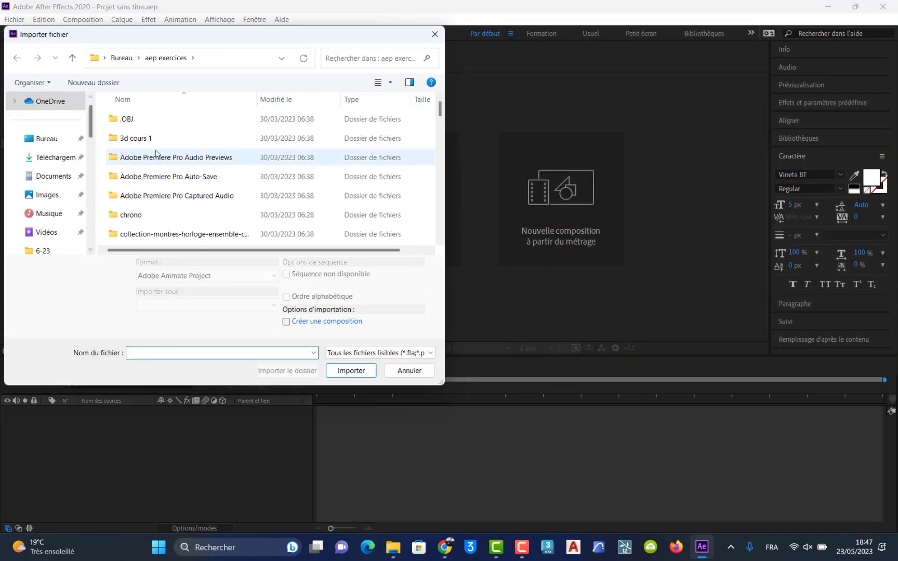
click(154, 196)
key(p)
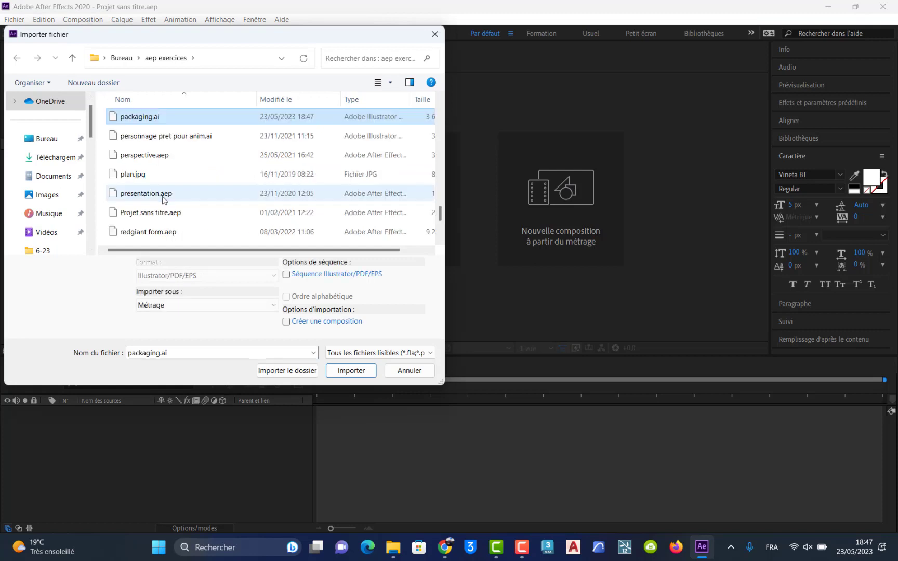
click(199, 306)
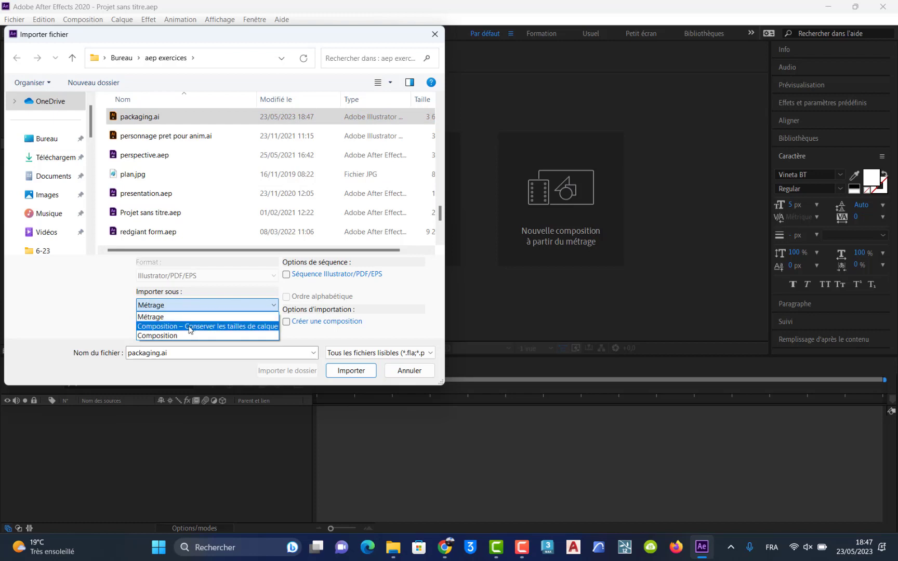
click(227, 327)
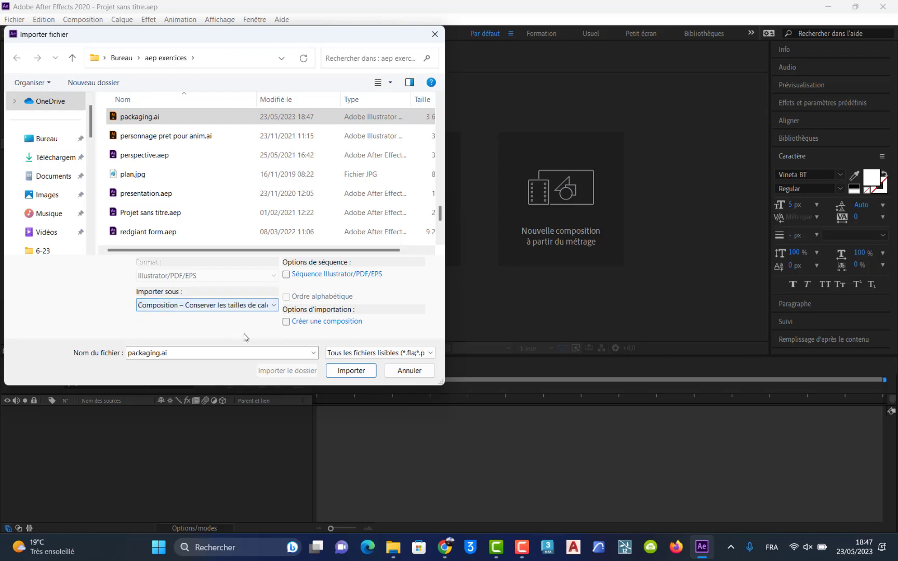
click(345, 369)
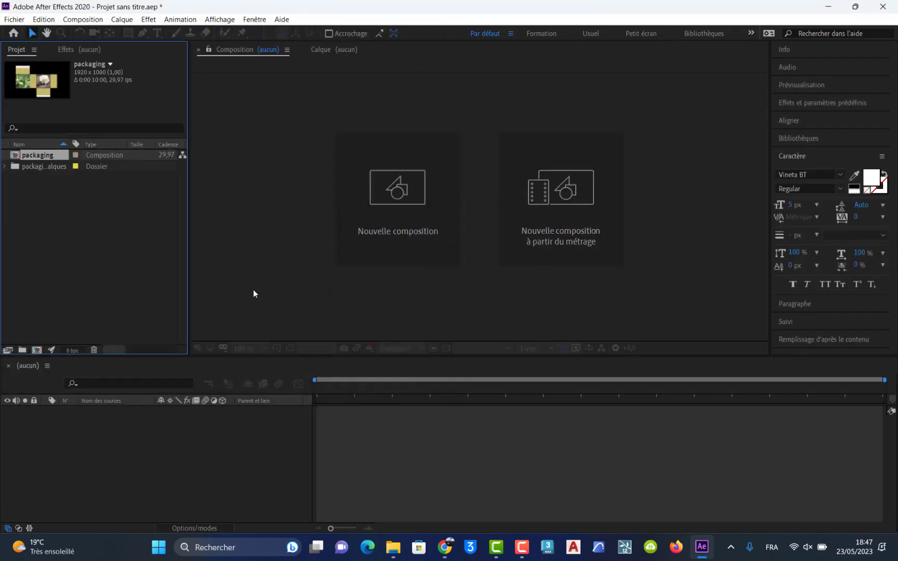
double_click(16, 157)
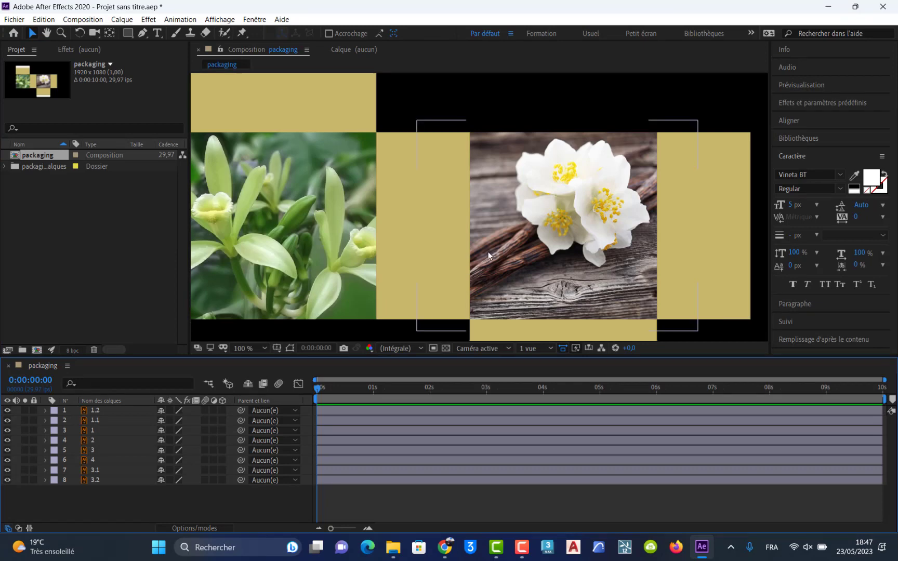
scroll(504, 246, down, 2)
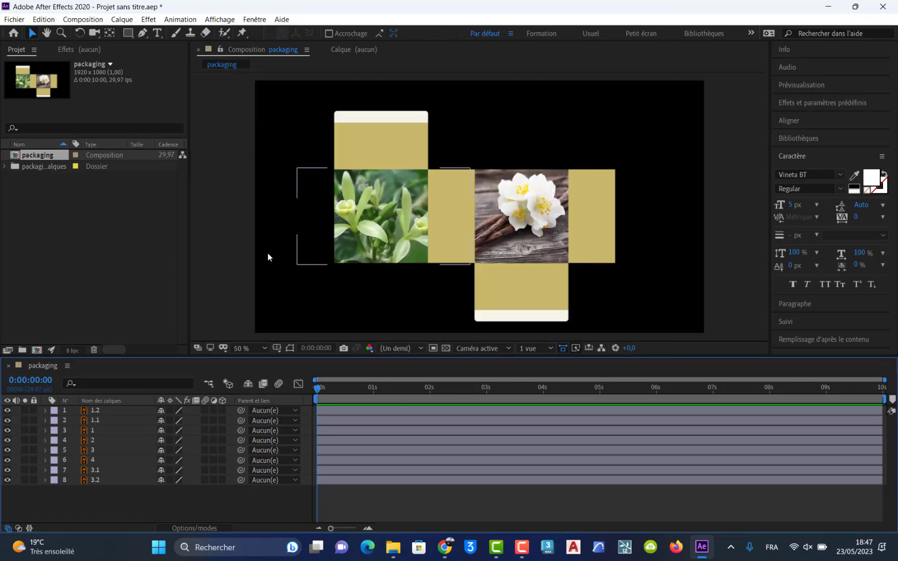
Step: Parent layer 1.1, the beige flap above the green plant photo, to layer 1
click(383, 249)
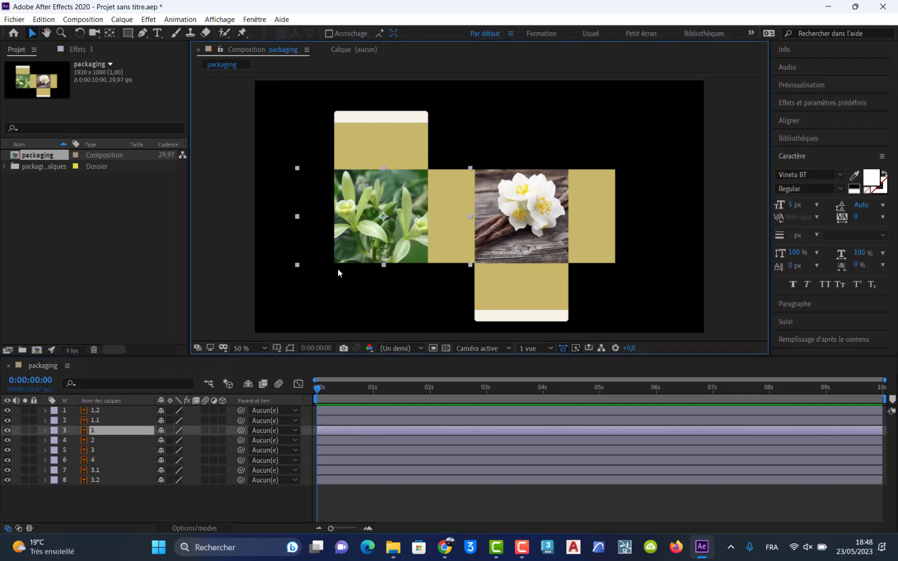
click(96, 420)
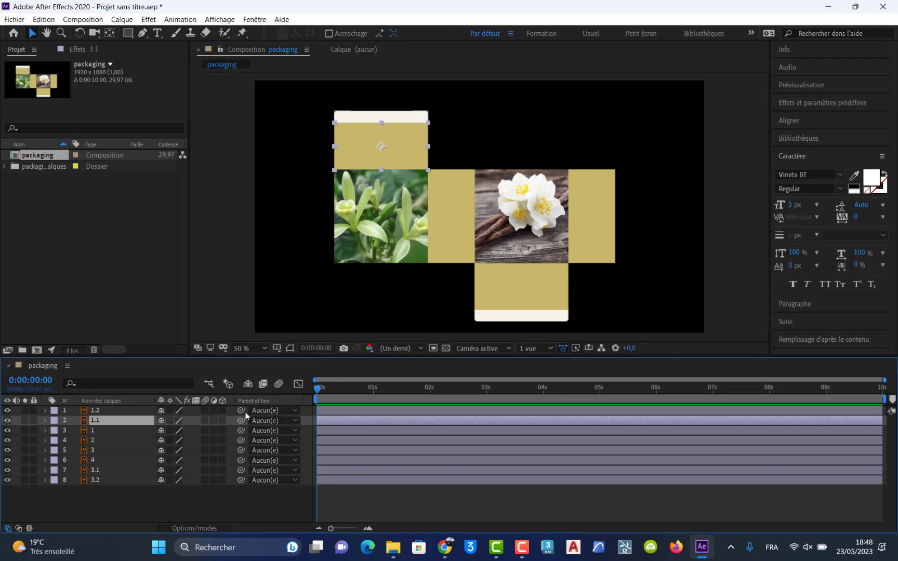
mouse_move(382, 244)
mouse_down()
mouse_move(360, 261)
mouse_move(338, 253)
mouse_move(405, 280)
mouse_move(434, 270)
mouse_move(384, 240)
mouse_up()
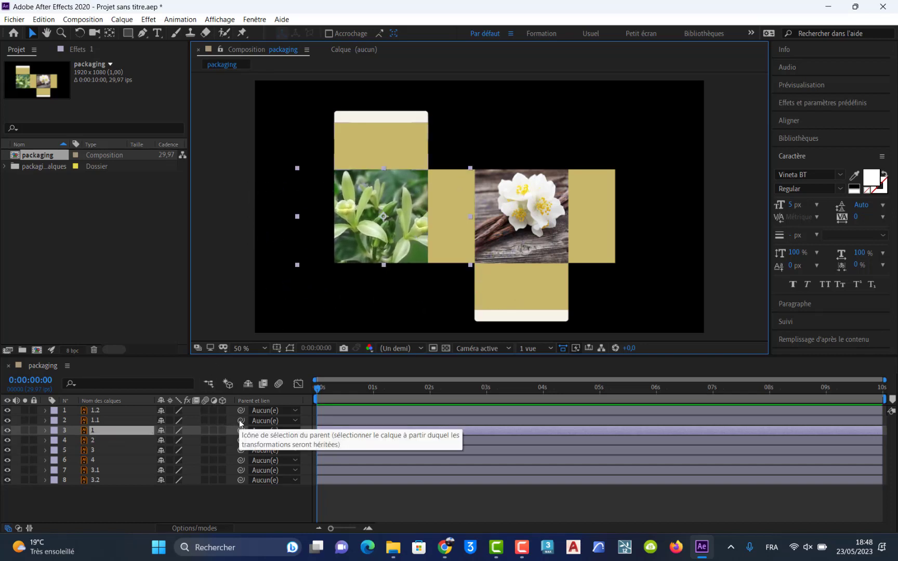
drag(241, 422, 110, 434)
click(387, 288)
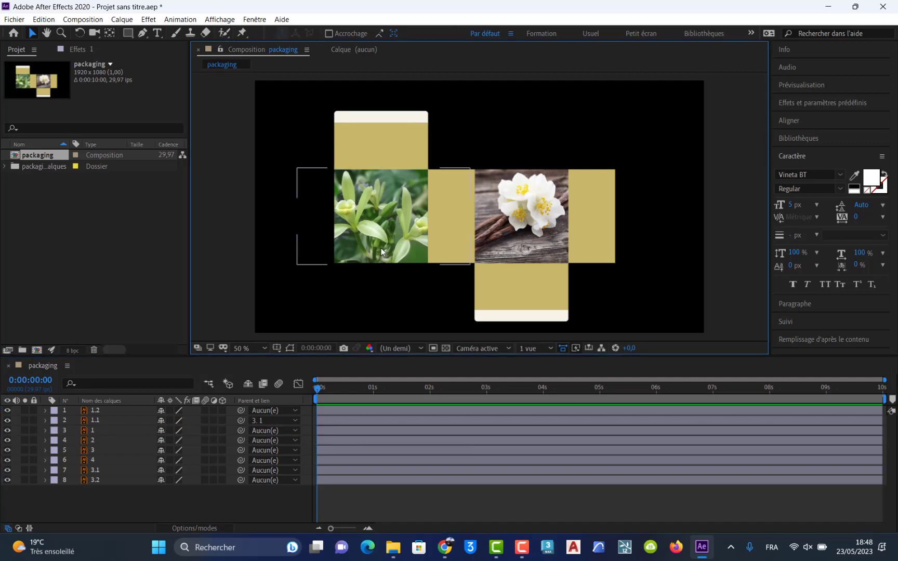
Step: Test the parent link by moving layer 1 and layer 1.1 in turn, undoing each move
drag(381, 247, 340, 262)
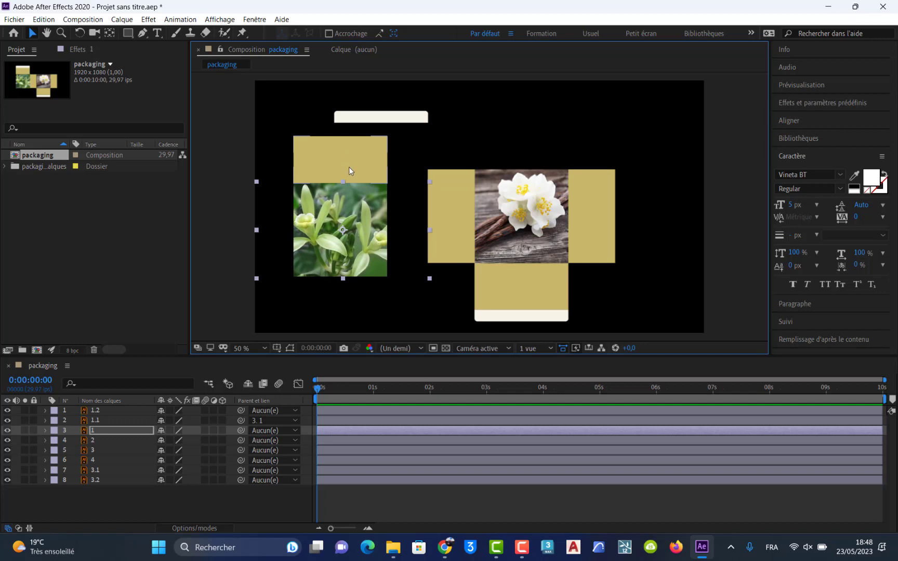
key(ctrl+z)
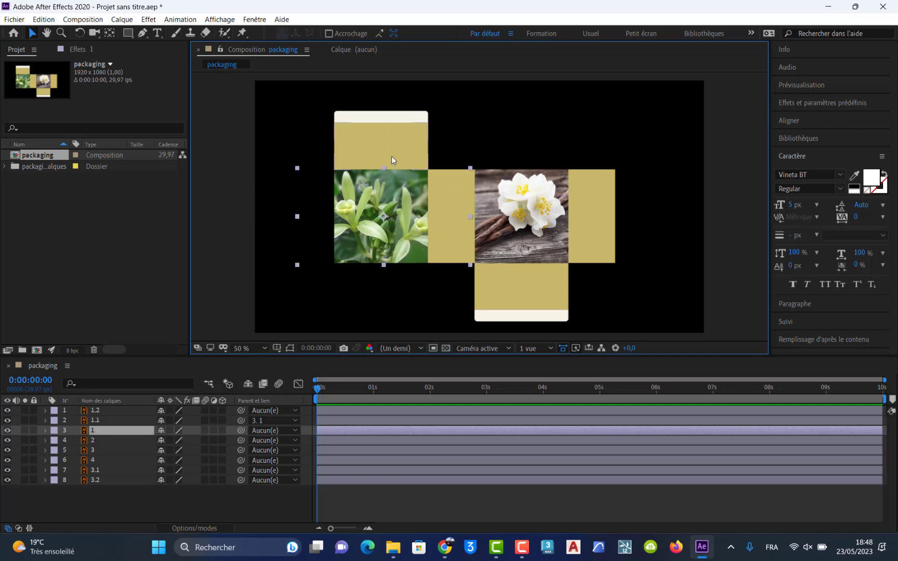
click(460, 146)
click(380, 157)
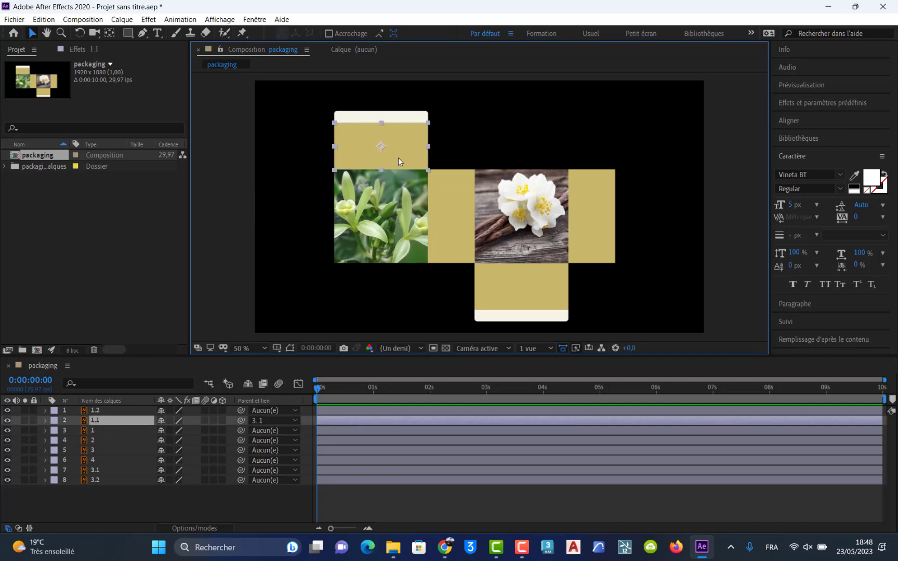
drag(397, 157, 346, 161)
key(ctrl+z)
Step: Parent layer 1.2, the white tab above the upper beige flap, to layer 1.1 and clear the selection
click(404, 116)
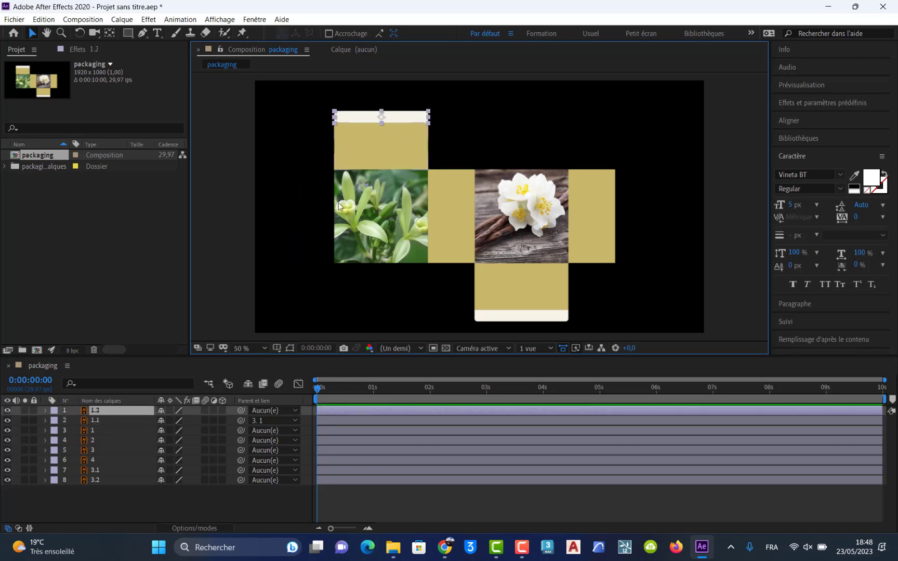
click(241, 411)
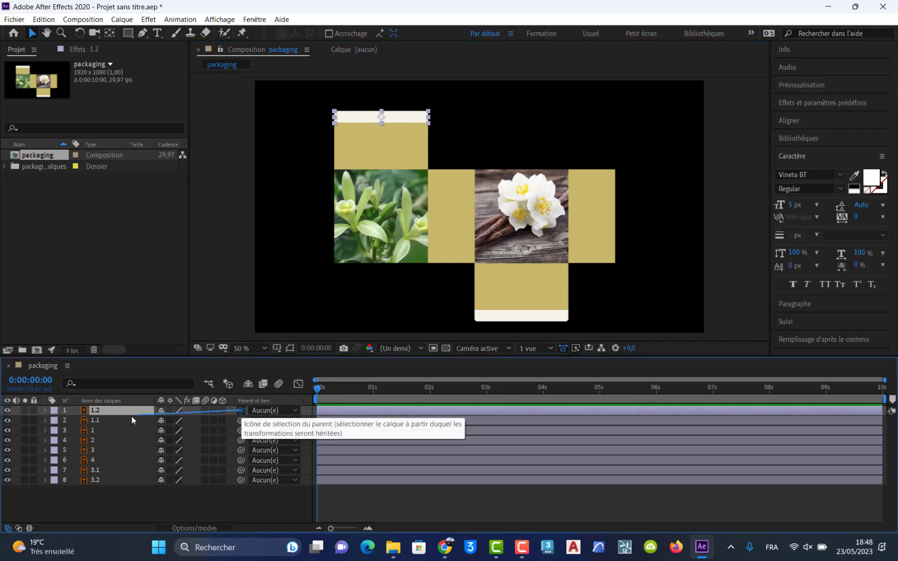
drag(131, 416, 108, 420)
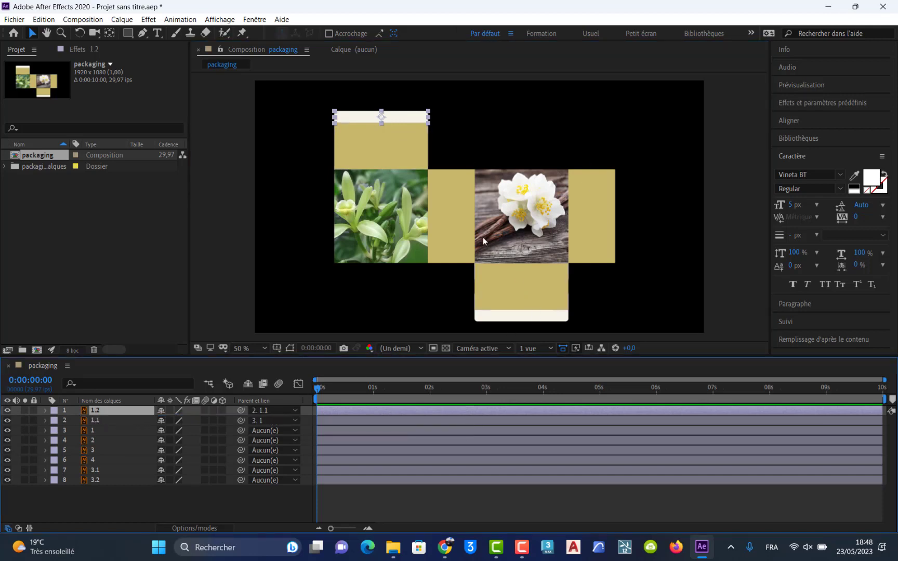
click(457, 216)
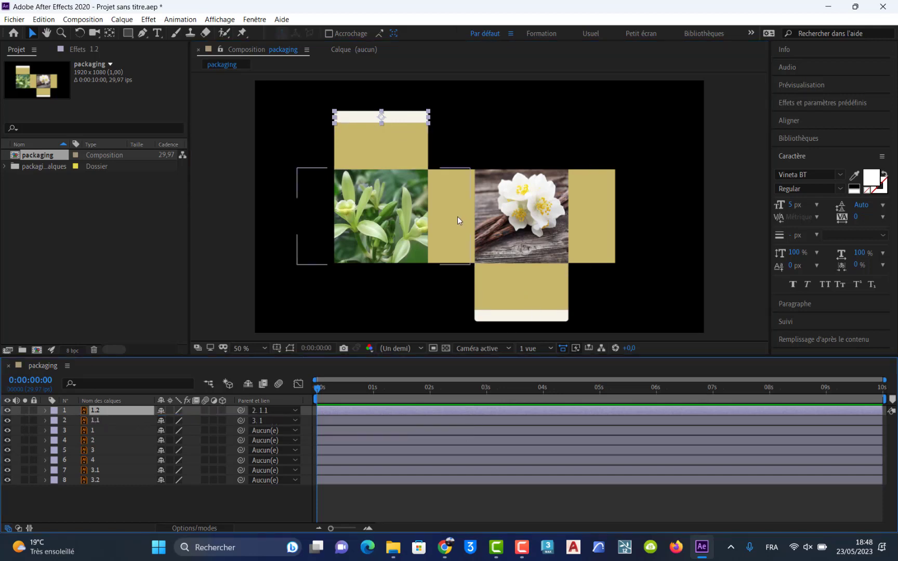
click(430, 320)
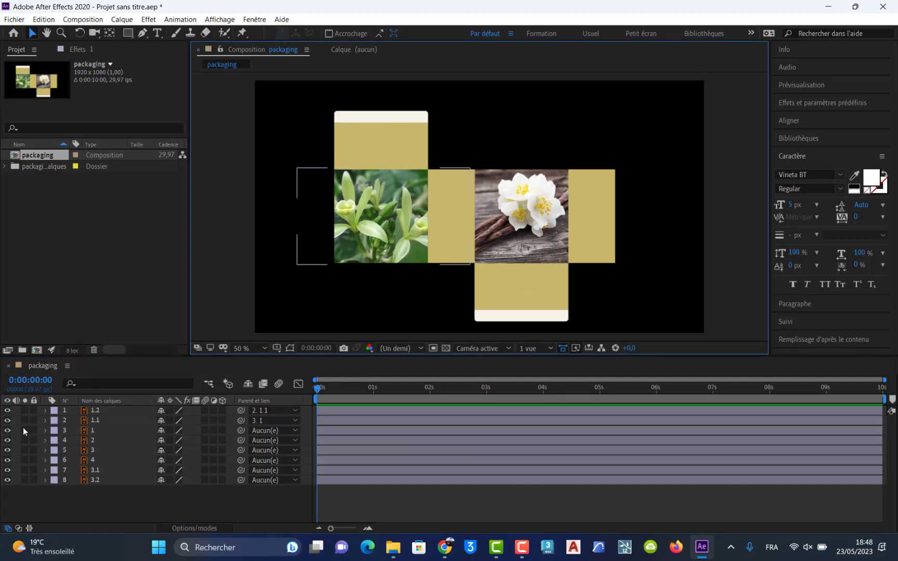
Step: Hide layer 1 and parent layer 2, the beige side panel between the two photos, to layer 1
click(7, 431)
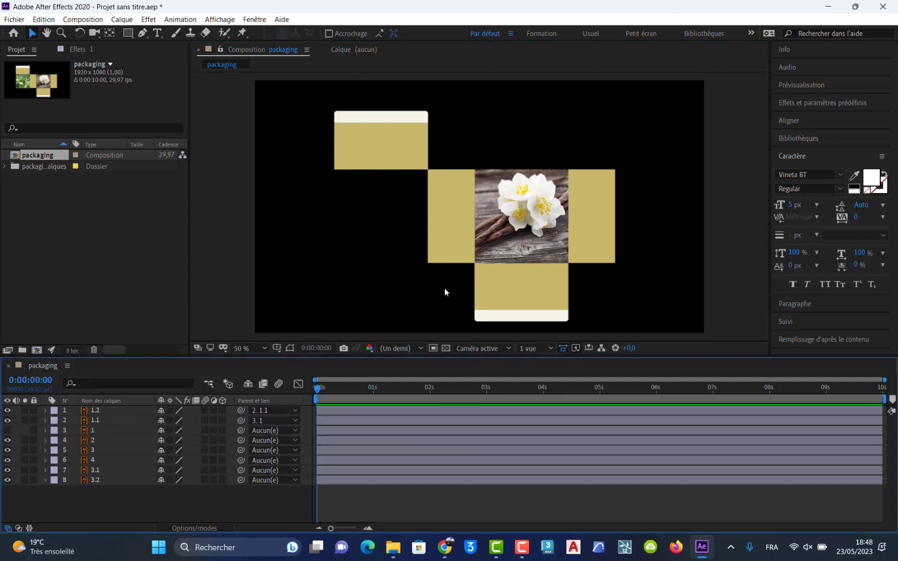
click(447, 229)
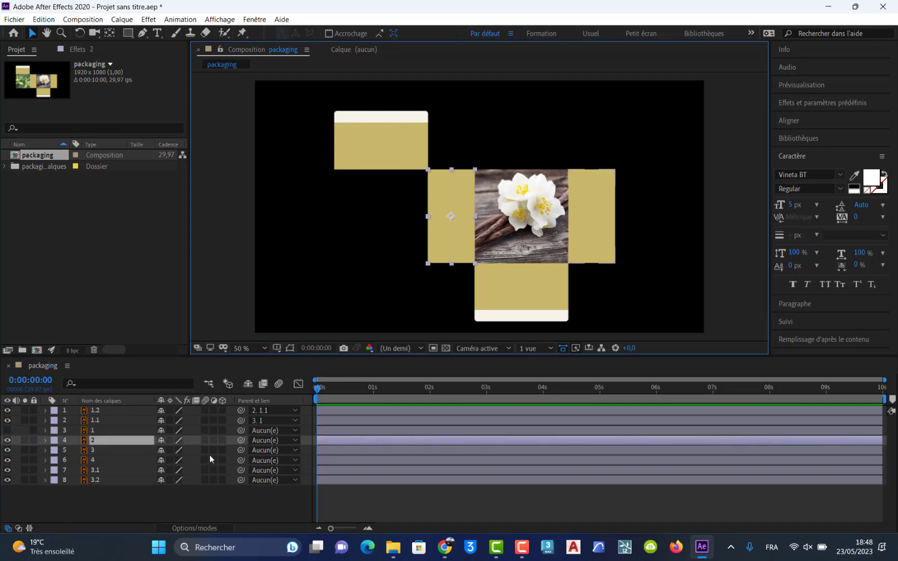
drag(241, 440, 98, 435)
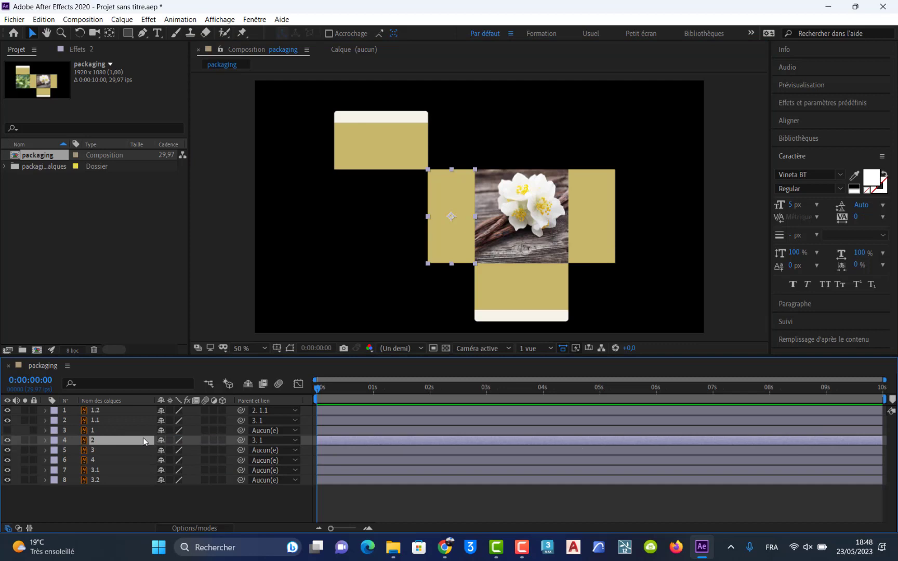
Step: Parent layer 3, the white flower photo, to layer 2 and layer 4, the outer beige side panel, to layer 3, making layer 1 visible again
click(528, 239)
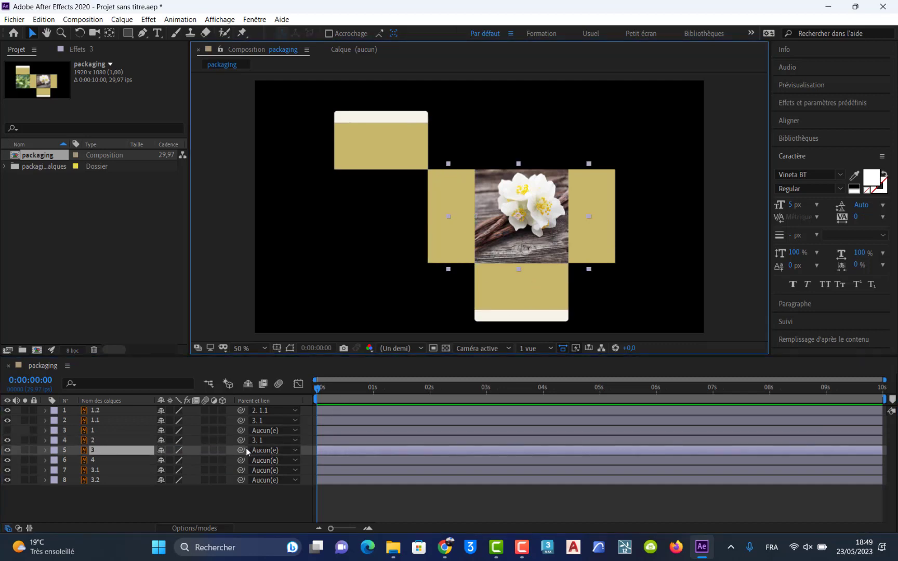
drag(242, 450, 96, 440)
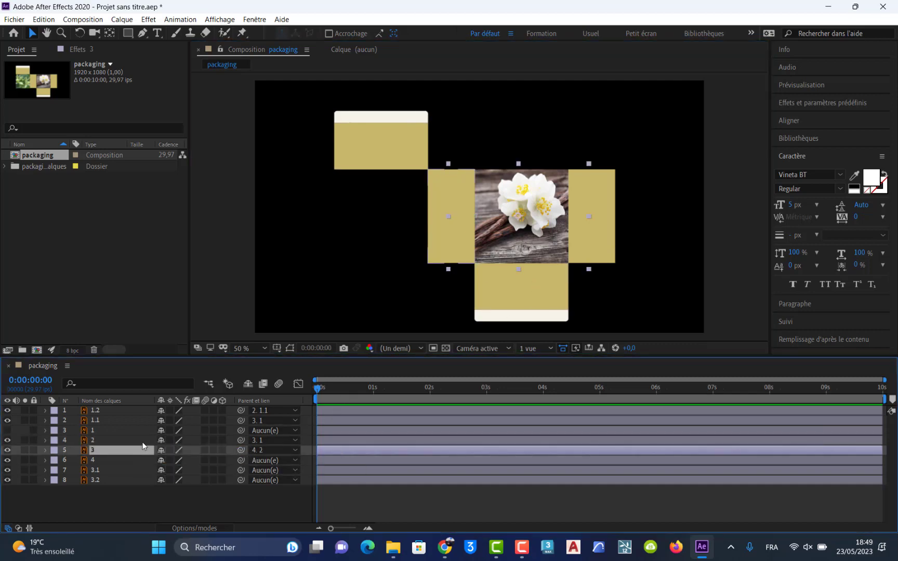
click(7, 430)
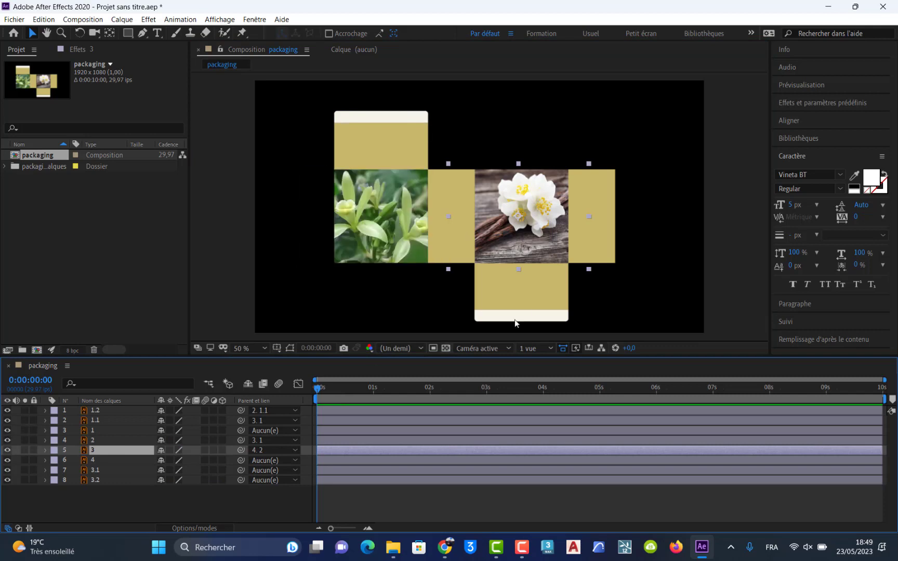
click(612, 237)
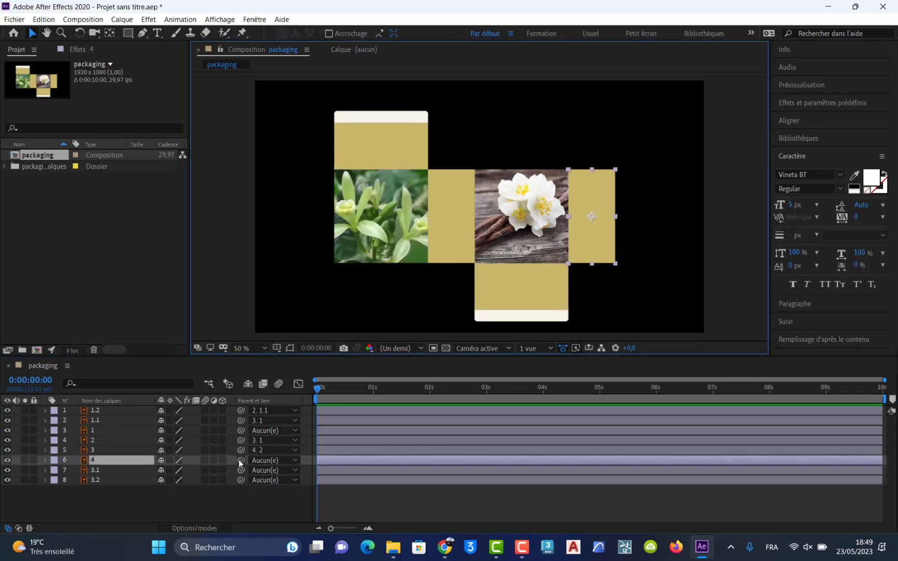
drag(240, 462, 96, 450)
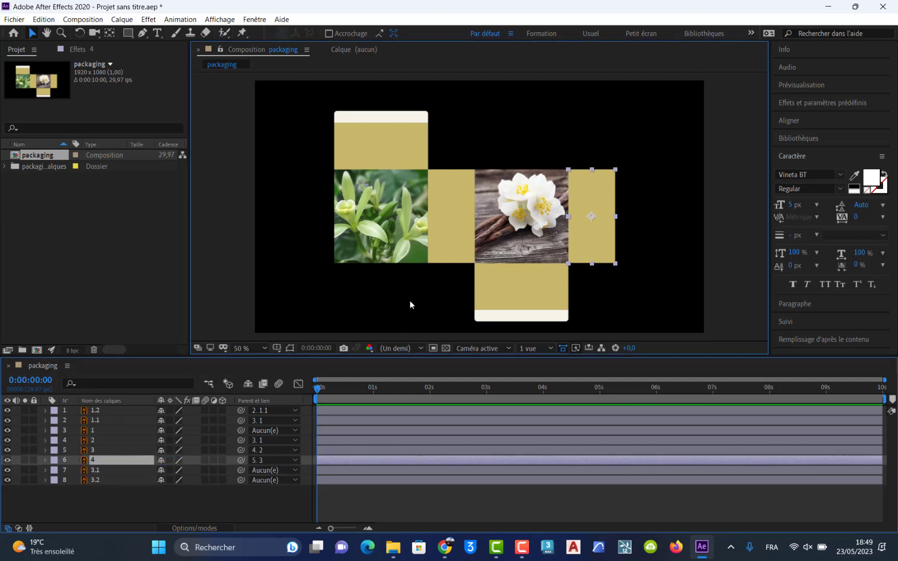
Step: Test the parenting chain by moving layer 1, the green plant photo, and undo the move
click(401, 251)
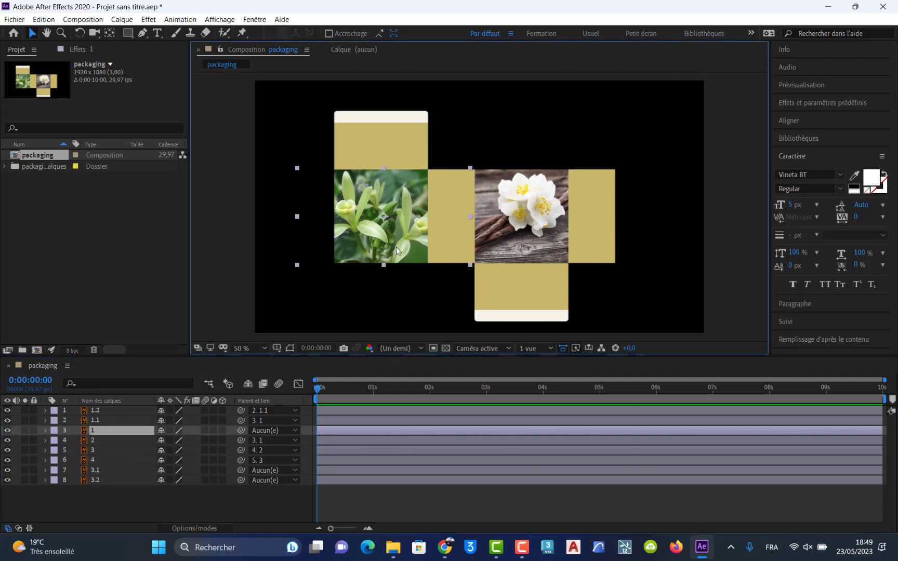
drag(397, 251, 341, 253)
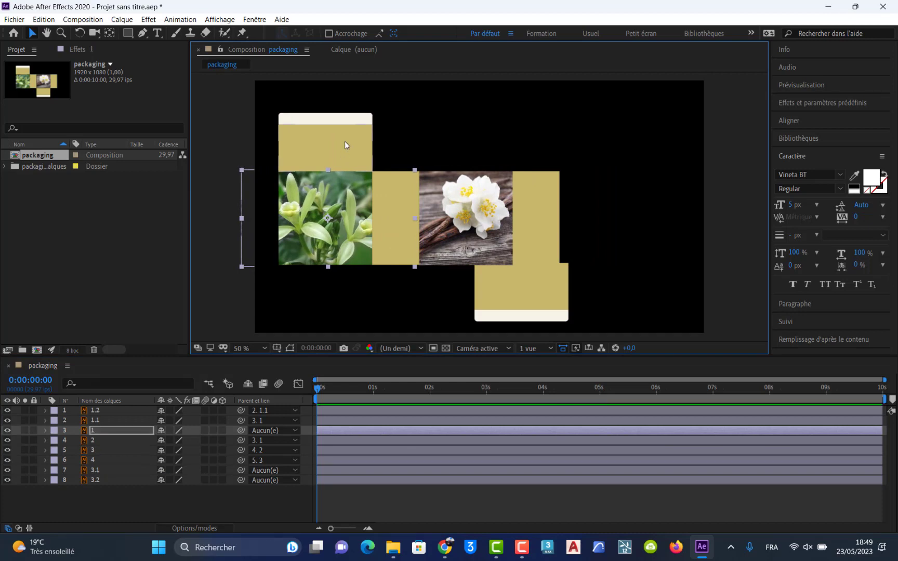
key(ctrl+z)
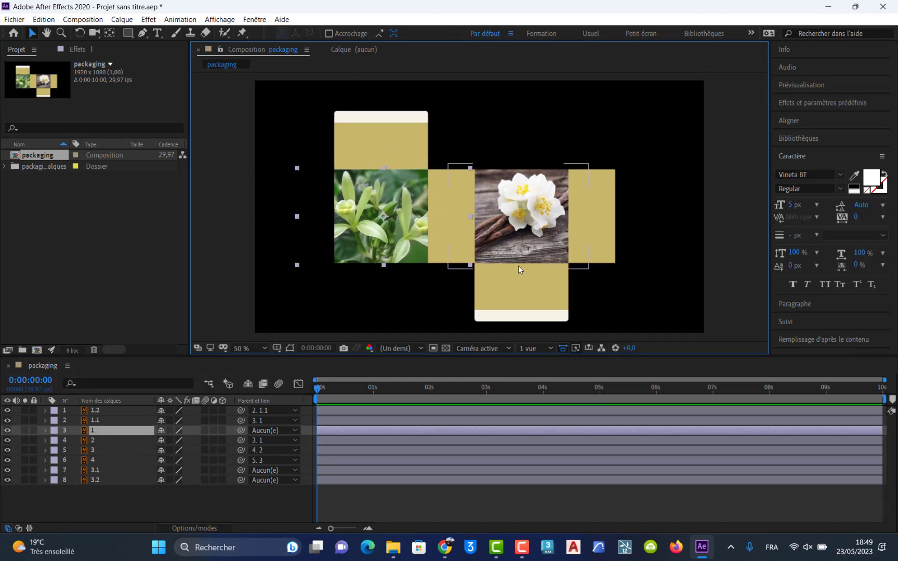
Step: Parent layer 3.1, the beige flap below the flower photo, to layer 3 and layer 3.2, its white tab, to layer 3.1
click(517, 296)
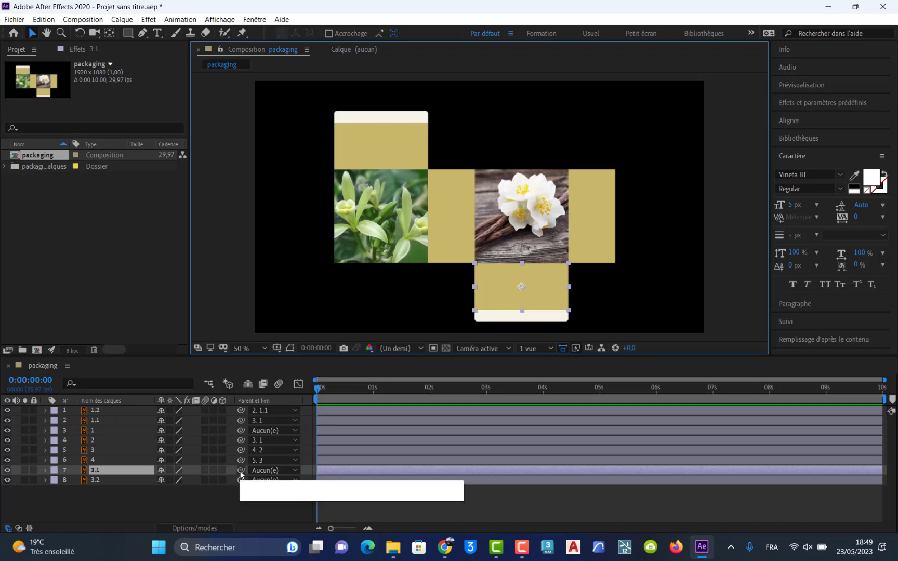
drag(240, 471, 99, 456)
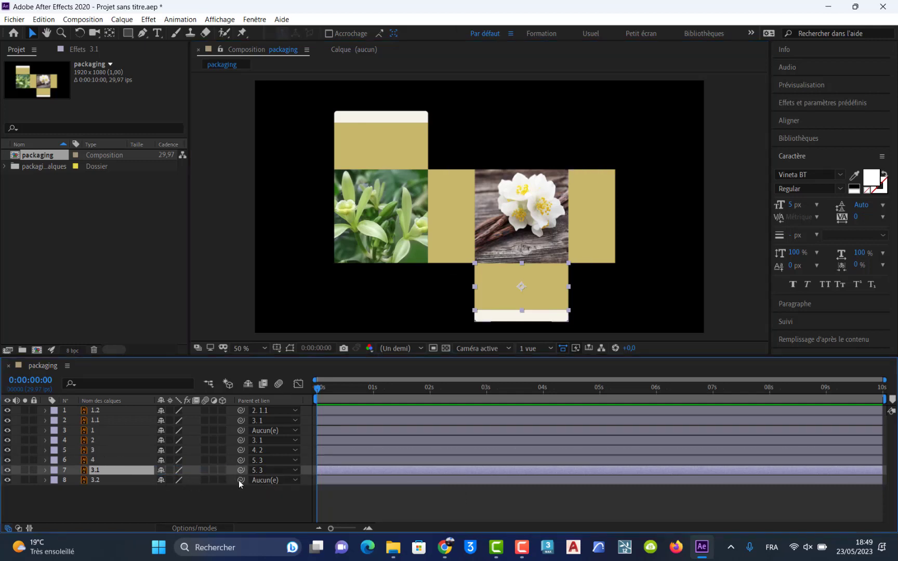
drag(239, 480, 115, 473)
click(590, 286)
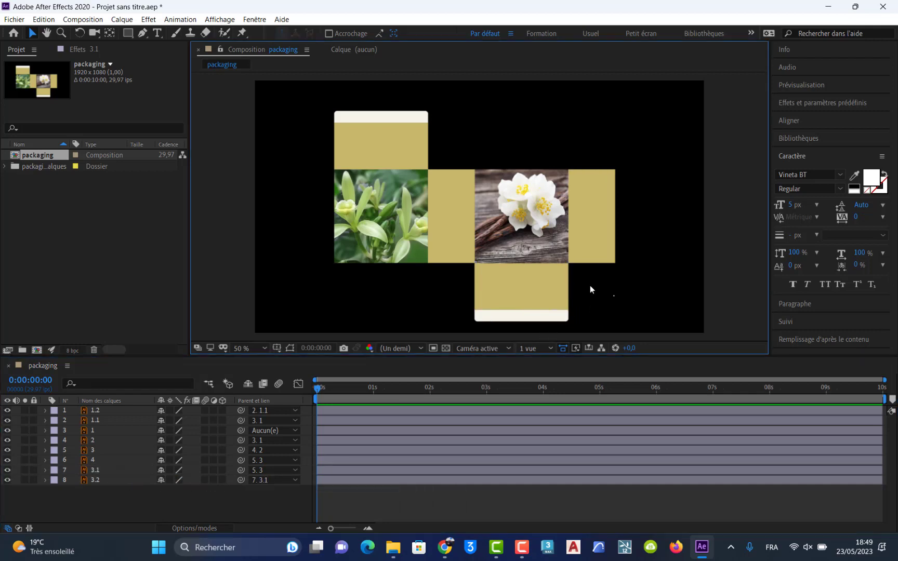
Step: Test the parent links by moving layer 3.1 and layer 4 in turn, undoing each move
click(549, 285)
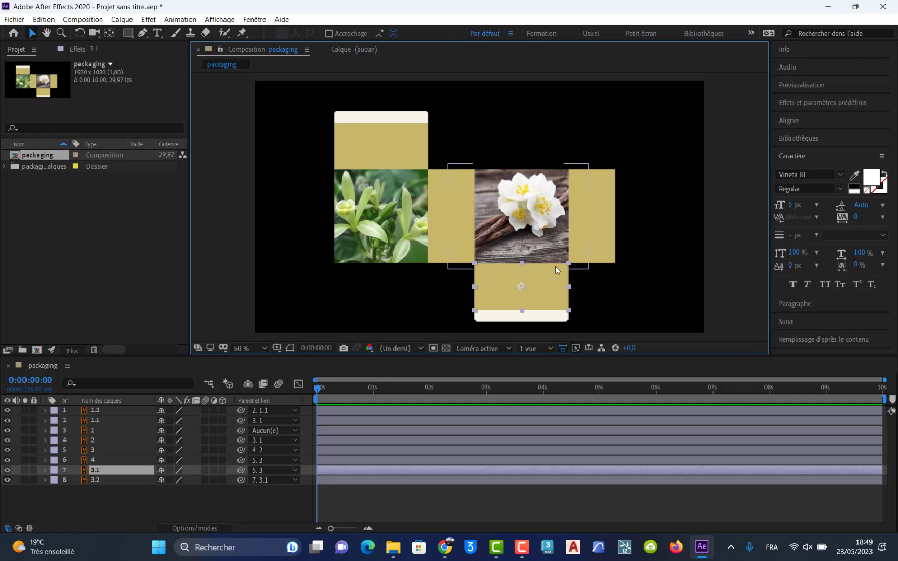
drag(544, 294, 596, 307)
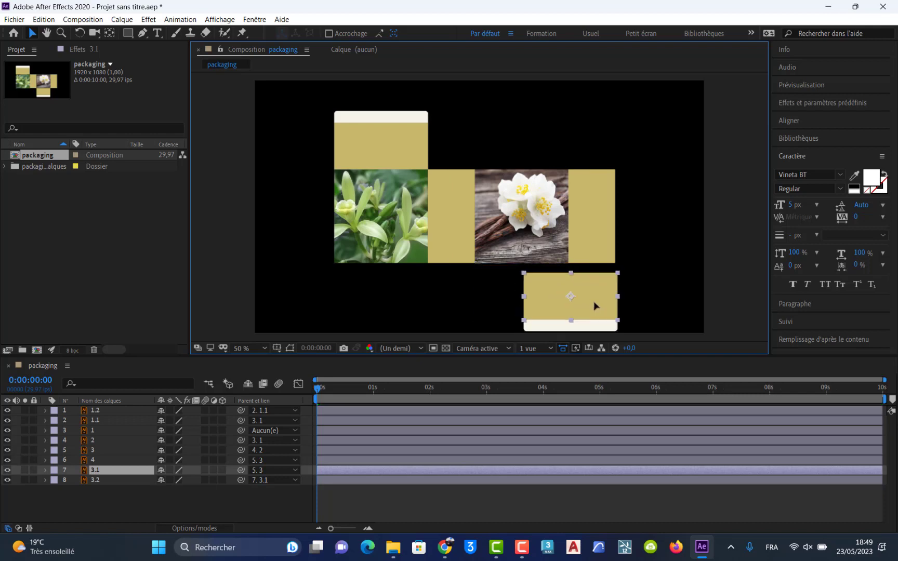
key(ctrl+z)
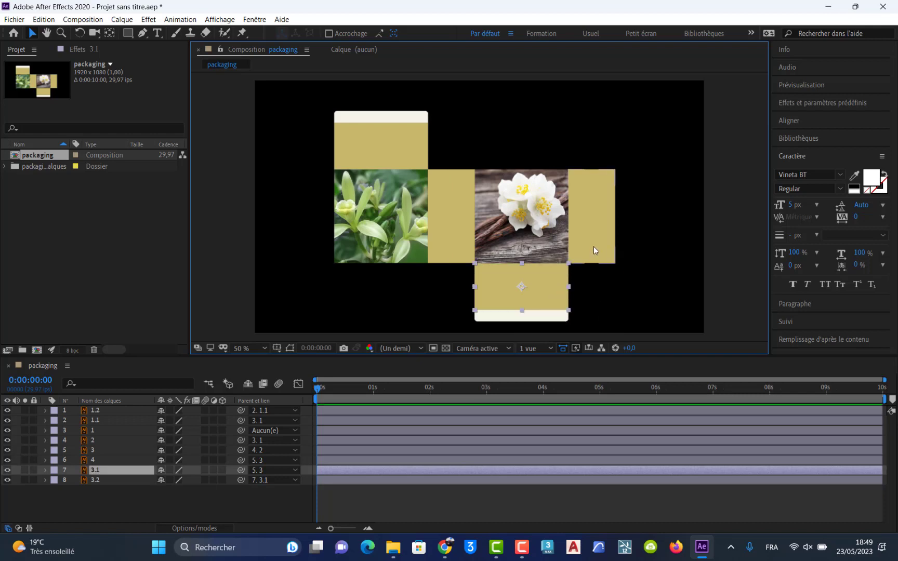
click(594, 247)
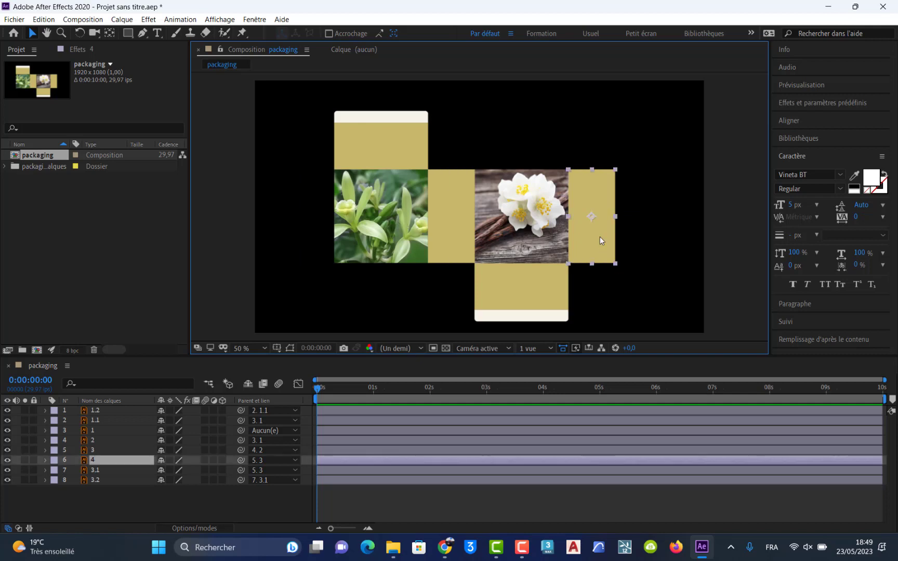
drag(600, 237, 645, 234)
key(ctrl+z)
Step: Reveal the rotation of layer 4, try rotating the panel about its centre, and undo the rotation
key(r)
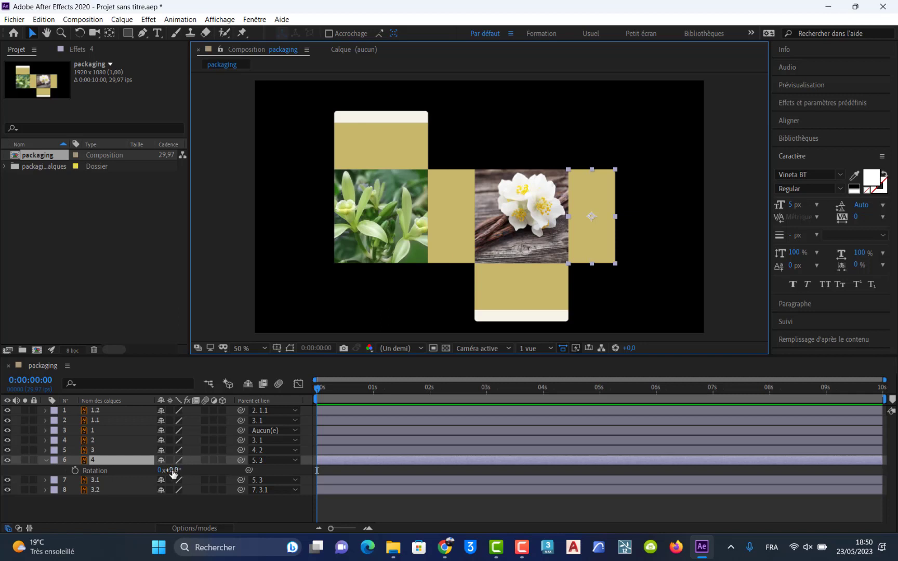
drag(173, 473, 140, 475)
key(ctrl+z)
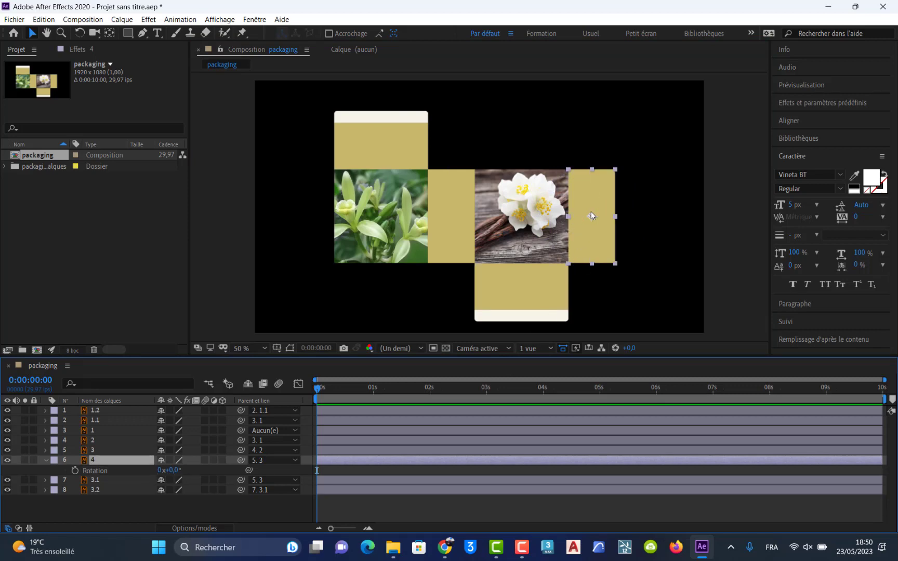
Step: Hide layer 1 and place the anchor point of layer 2 precisely on the midpoint of that panel's left edge
key(period)
click(292, 225)
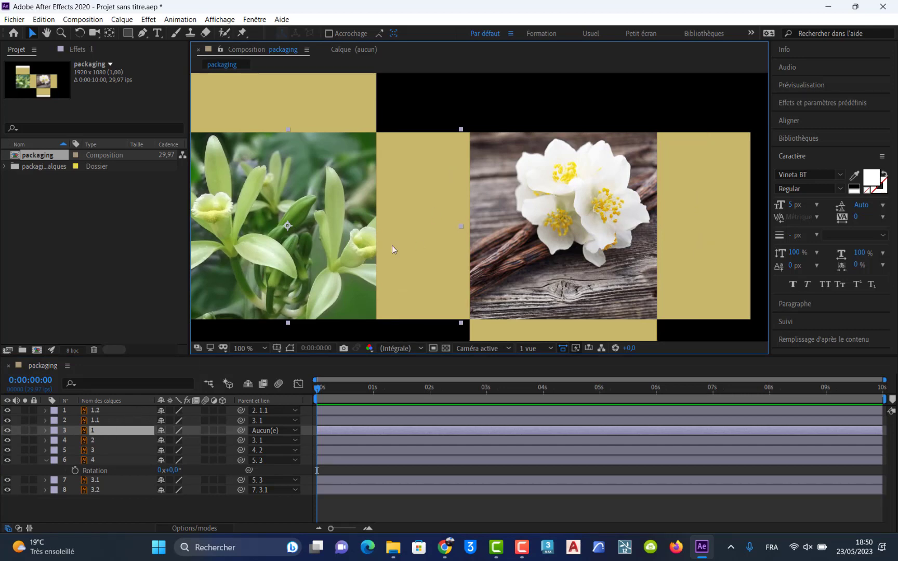
click(7, 431)
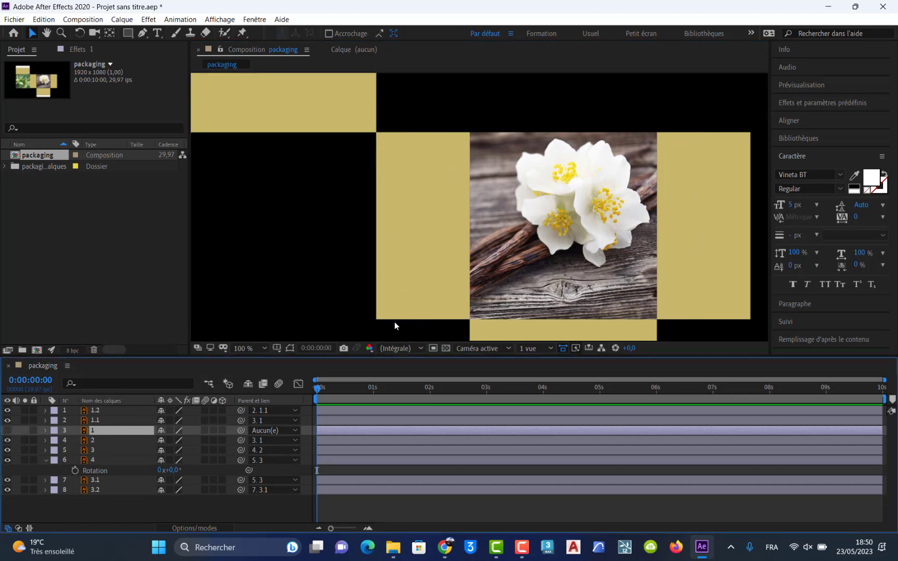
click(435, 270)
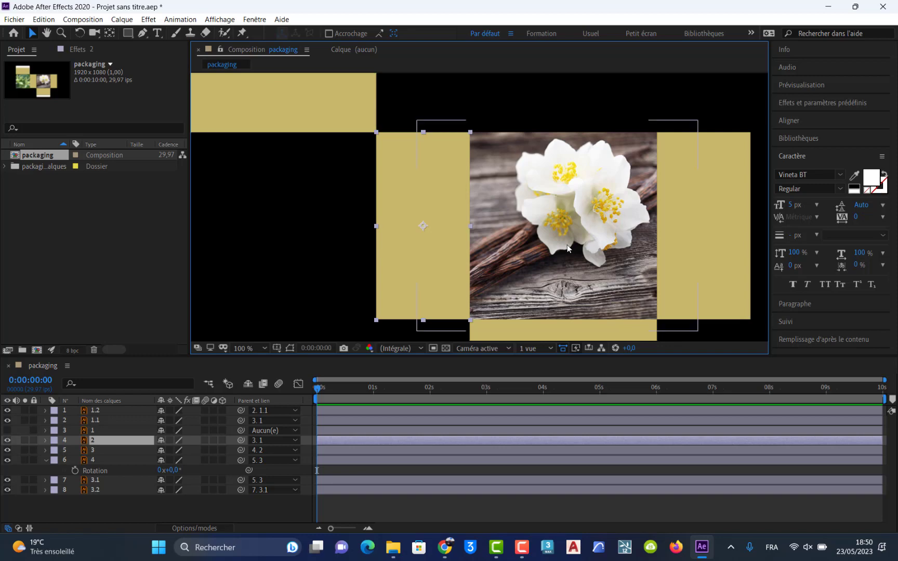
key(y)
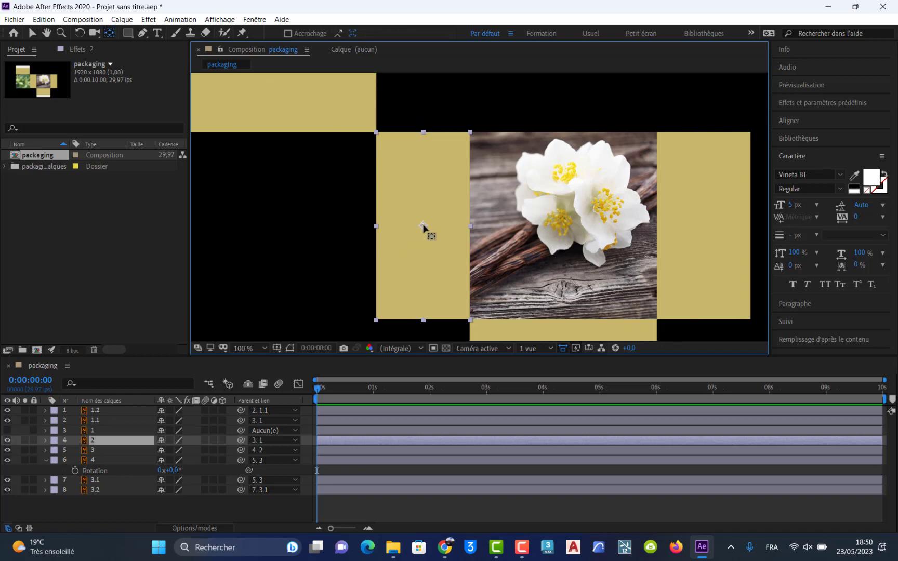
scroll(421, 227, up, 3)
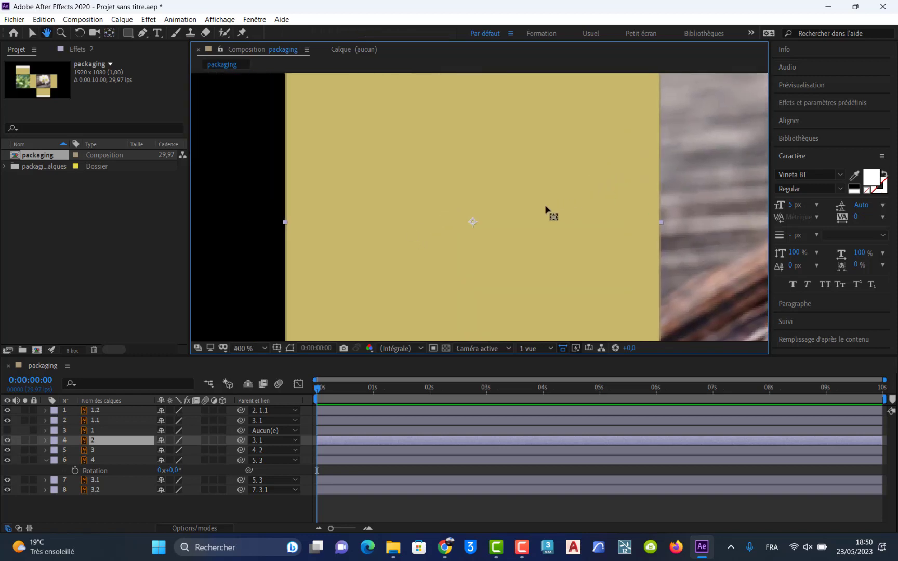
drag(472, 223, 285, 225)
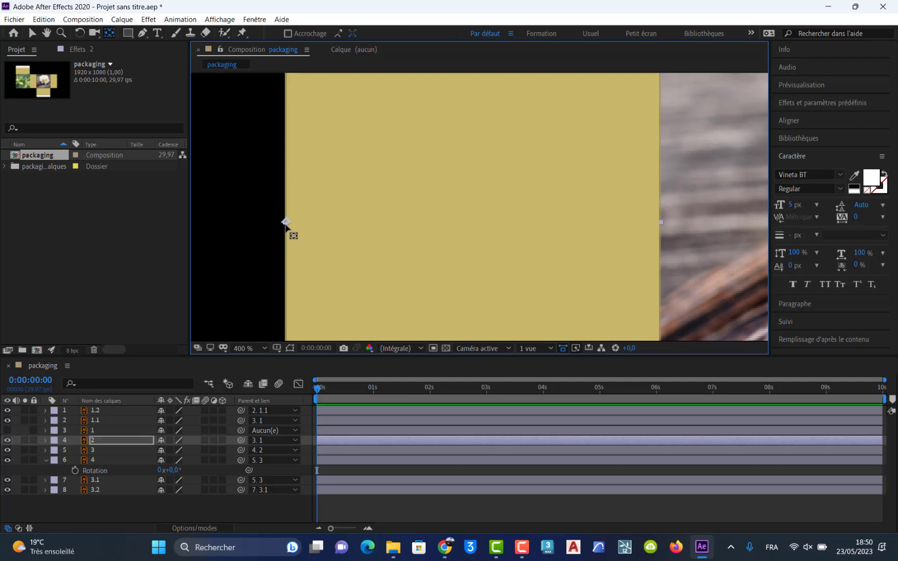
scroll(286, 227, up, 2)
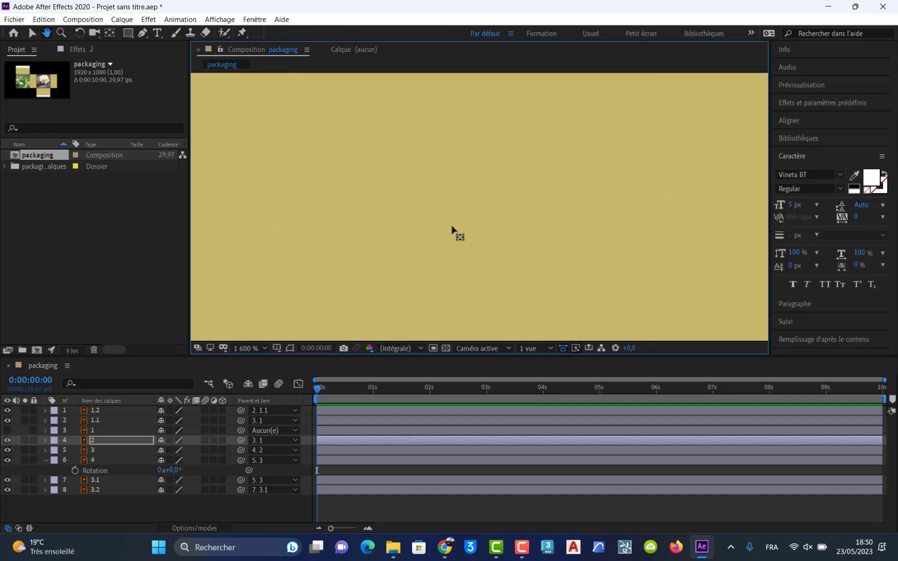
drag(457, 235, 734, 201)
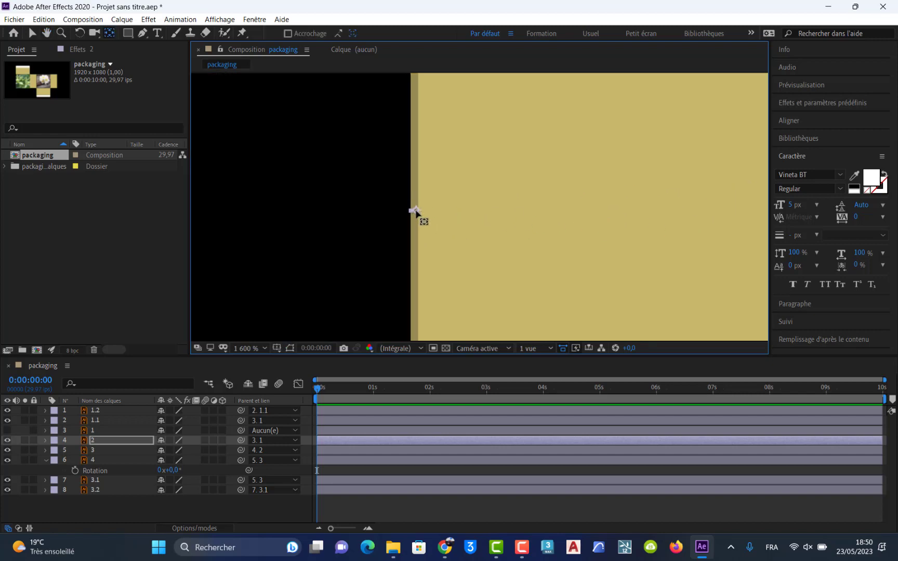
drag(416, 210, 413, 210)
scroll(413, 210, down, 5)
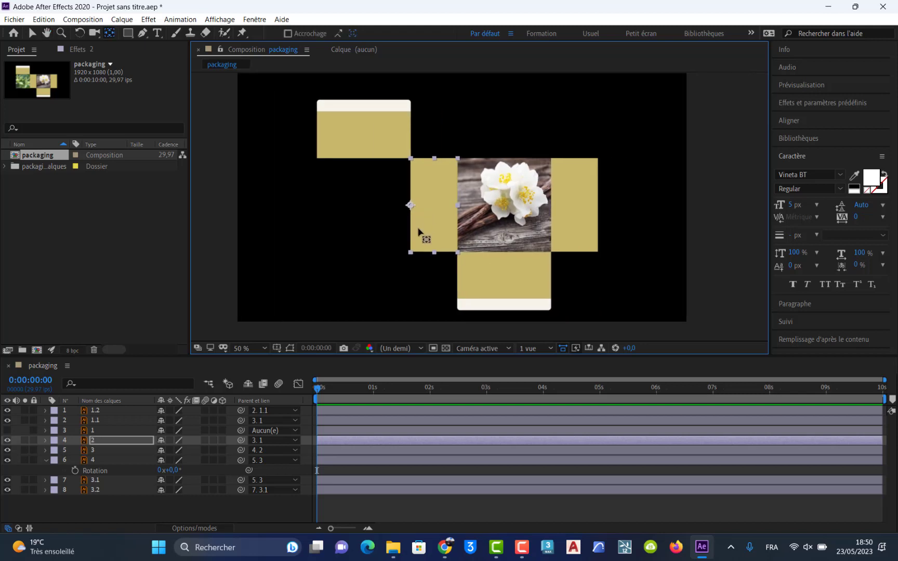
Step: Test layer 2's new pivot by rotating the layer to 34° and undo the rotation
key(r)
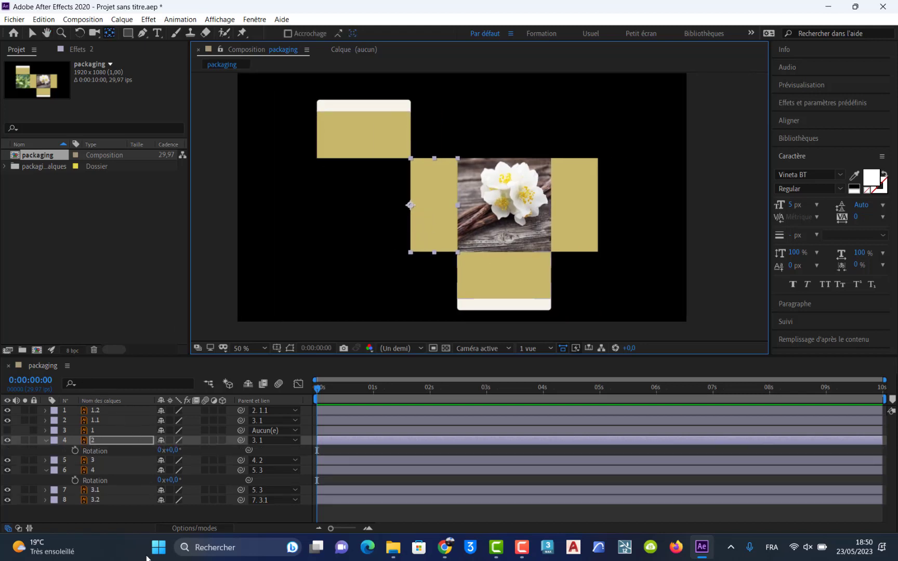
drag(174, 456, 191, 450)
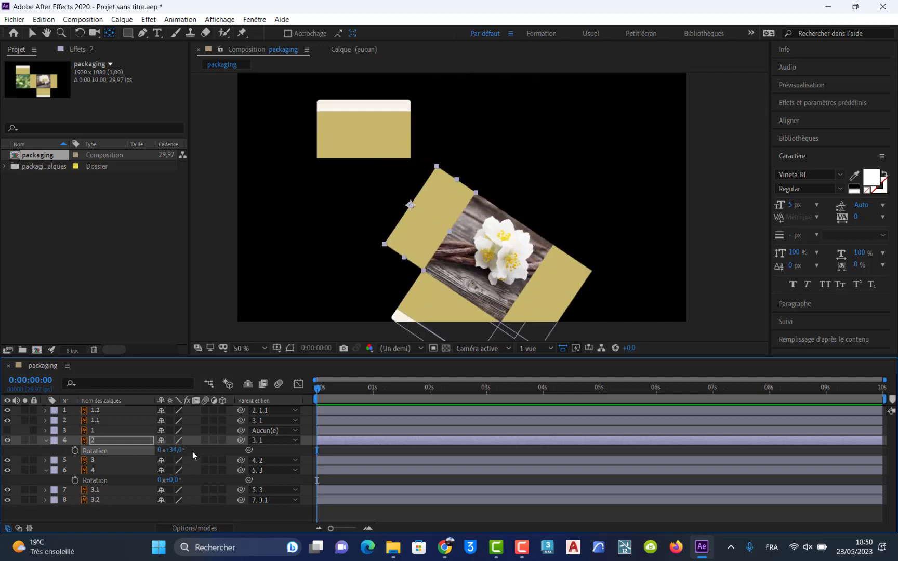
key(ctrl+z)
Step: Place the anchor point of layer 3, the white flower photo, precisely on its shared edge with layer 2
key(ctrl+Down)
scroll(499, 214, up, 4)
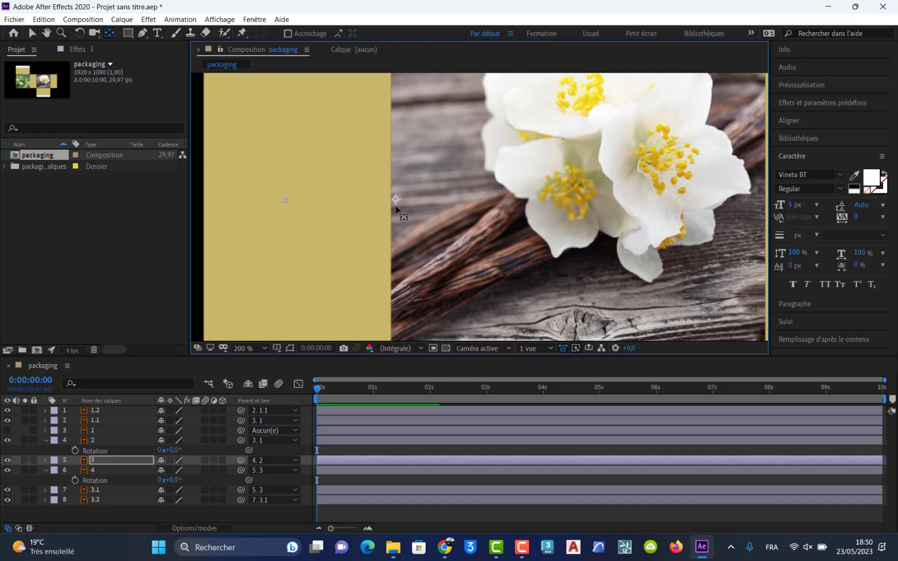
scroll(391, 200, up, 3)
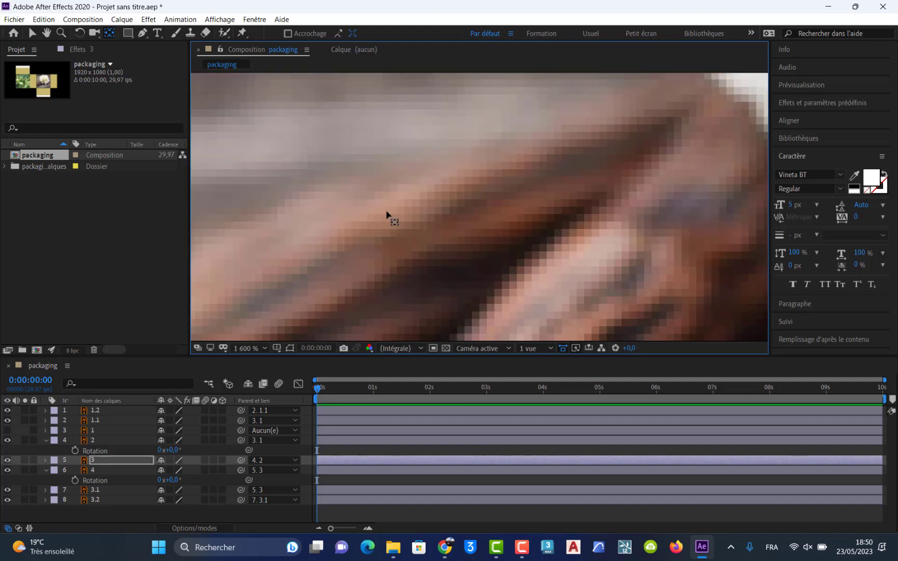
drag(384, 215, 677, 208)
drag(412, 207, 575, 204)
drag(260, 232, 460, 221)
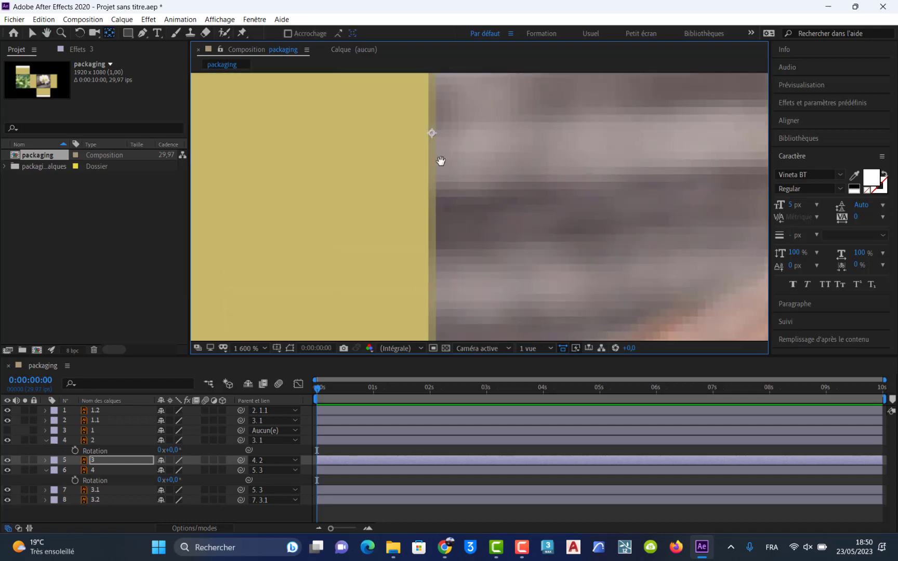
drag(441, 161, 457, 206)
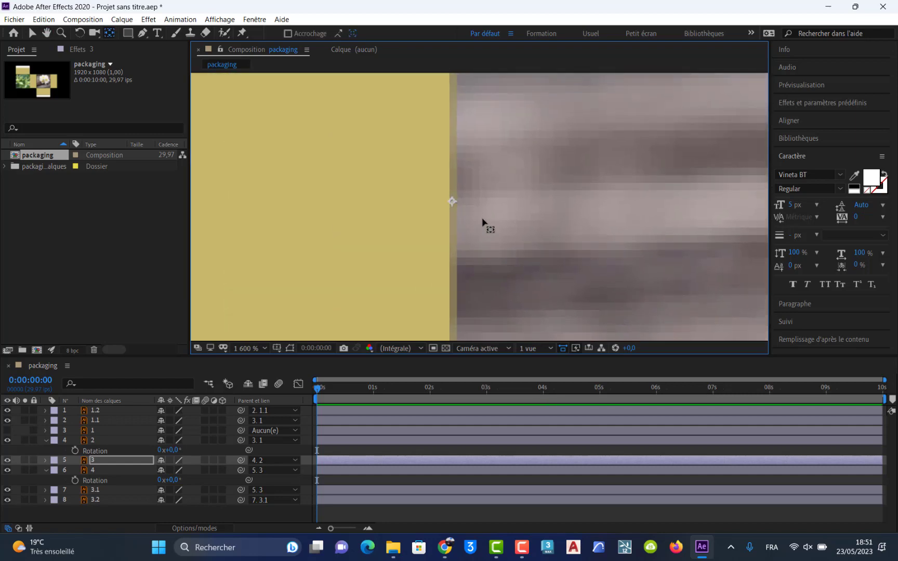
Step: Place the anchor point of layer 4 precisely on its shared edge with the white flower photo, at the edge's midpoint
scroll(483, 226, down, 7)
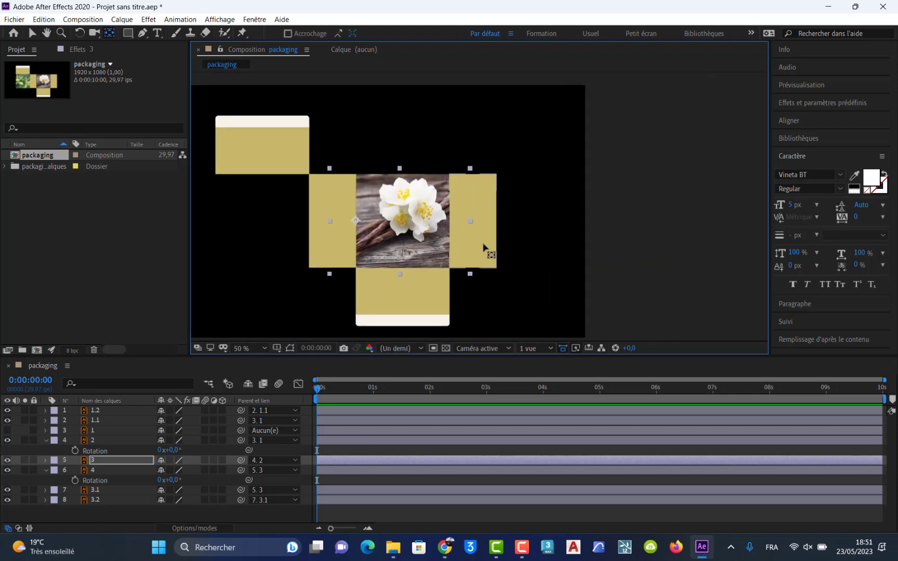
click(483, 244)
scroll(475, 236, up, 6)
drag(423, 240, 503, 232)
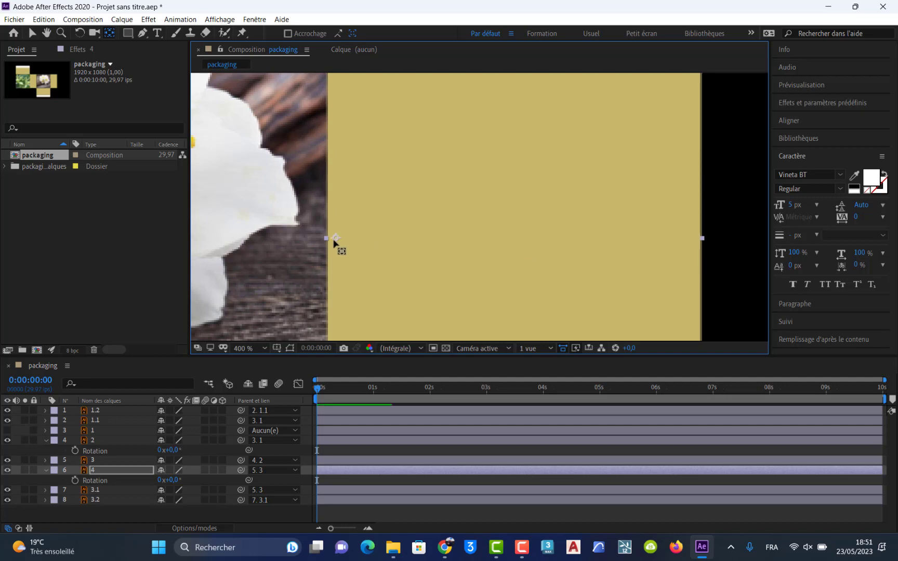
scroll(326, 240, up, 2)
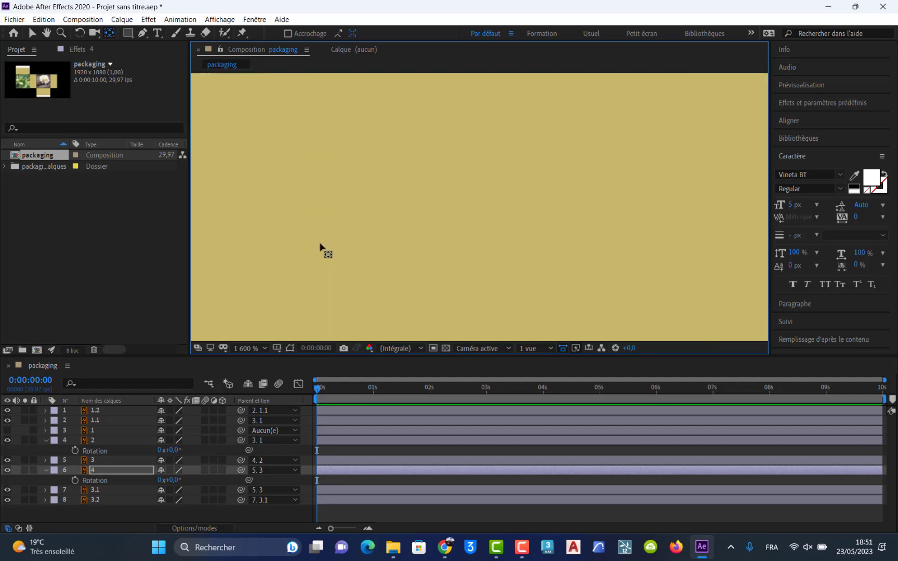
drag(320, 246, 665, 204)
drag(441, 226, 719, 210)
drag(434, 272, 396, 243)
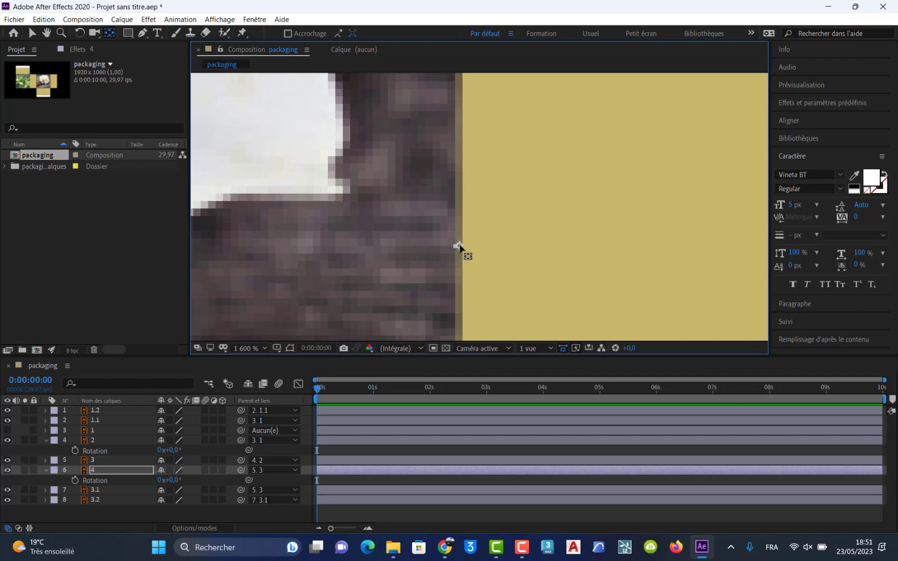
scroll(459, 247, down, 6)
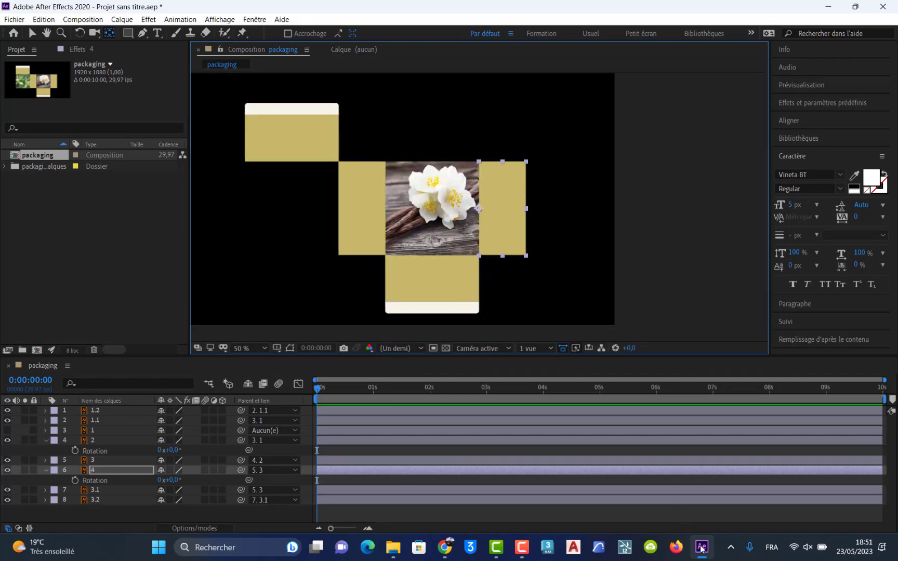
Step: Place the anchor point of layer 3.1, the panel below the white flower photo, precisely on the midpoint of their shared edge
click(518, 554)
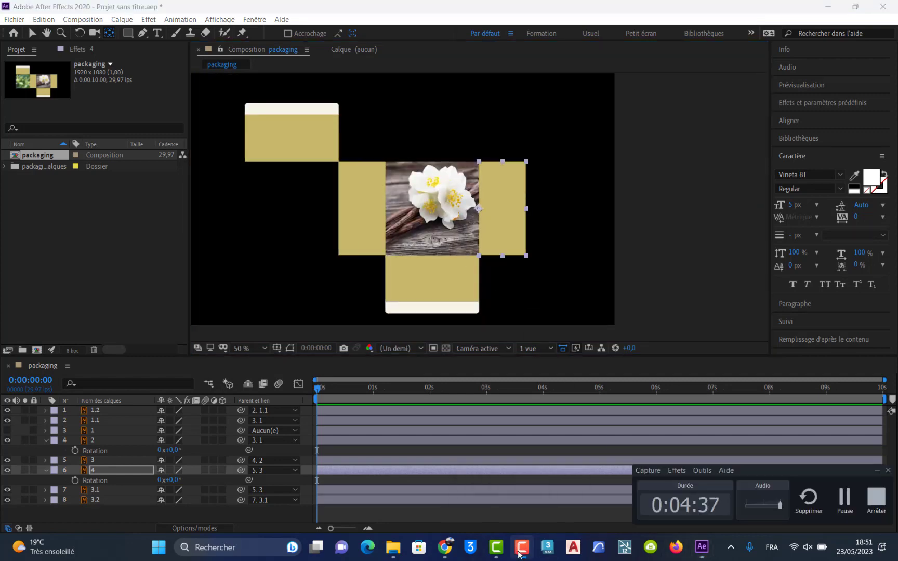
click(445, 285)
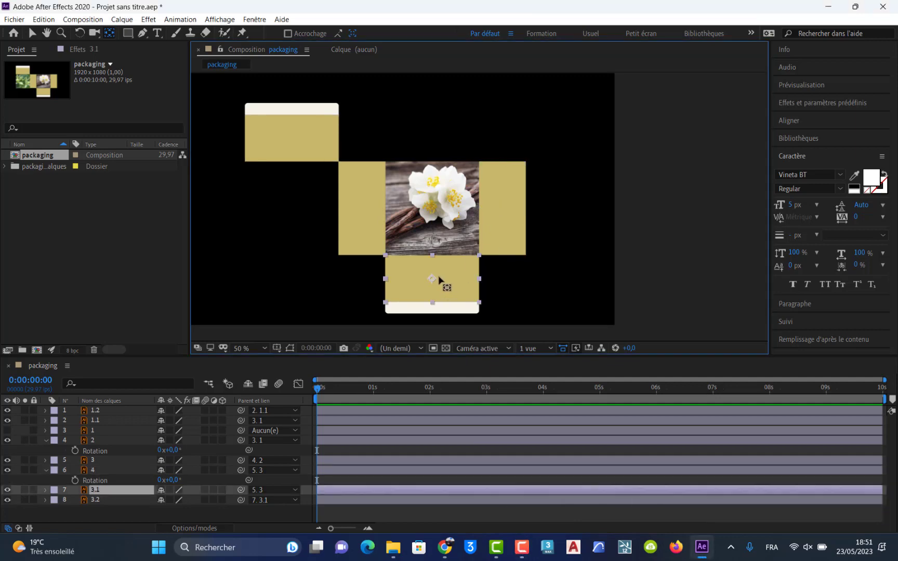
scroll(405, 298, up, 4)
drag(405, 297, 453, 127)
drag(391, 234, 496, 159)
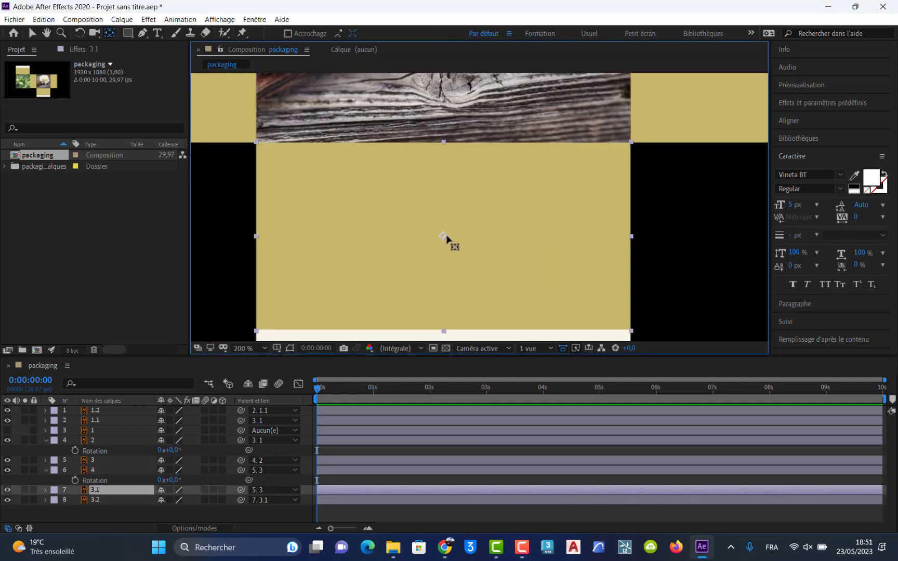
key(Return)
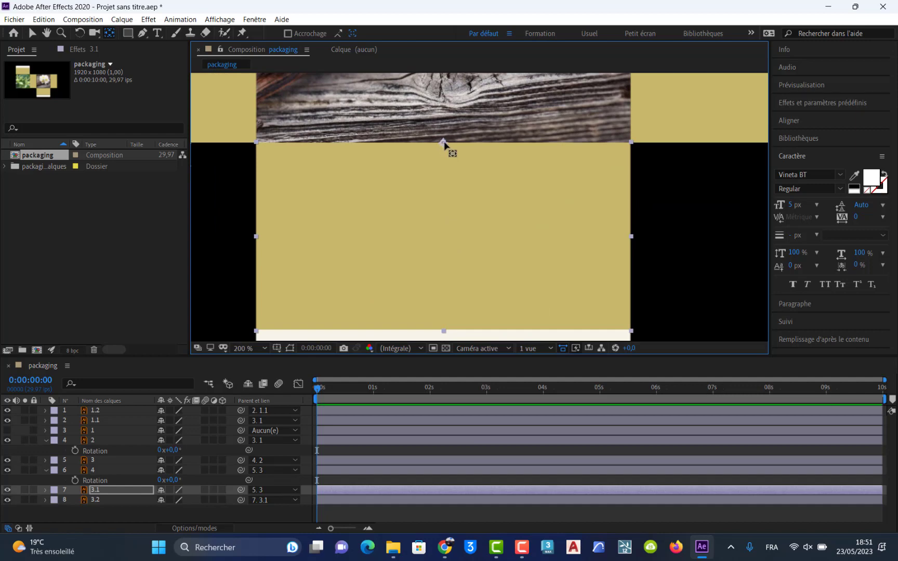
scroll(443, 143, up, 4)
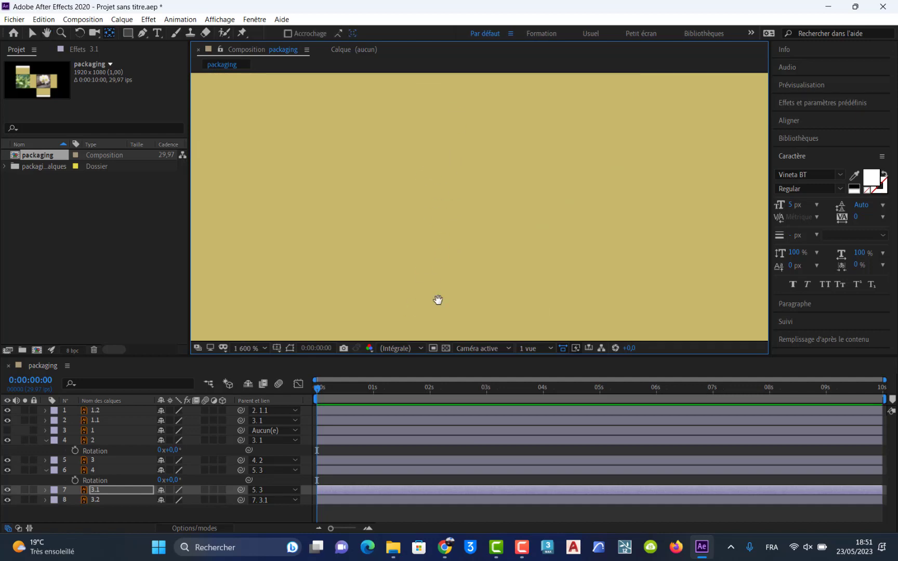
scroll(443, 204, down, 2)
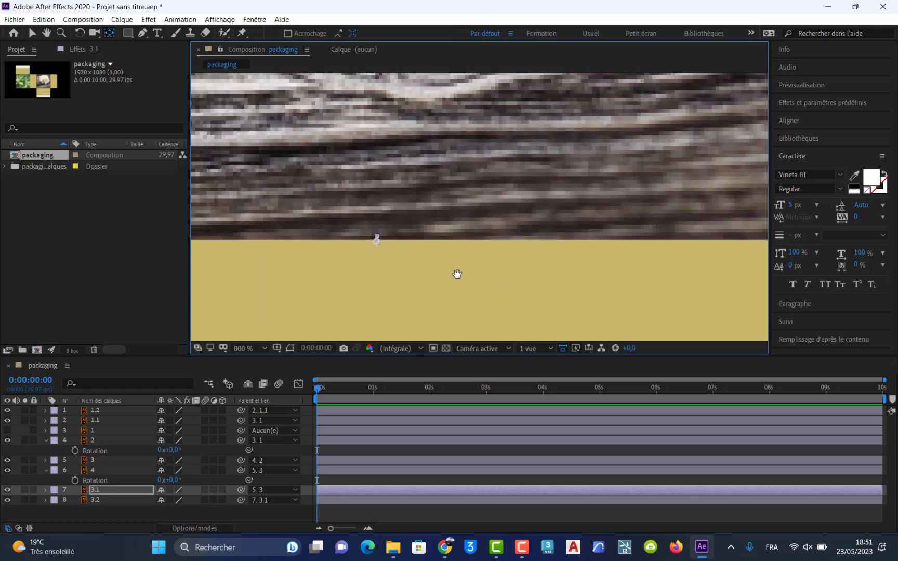
scroll(470, 267, up, 2)
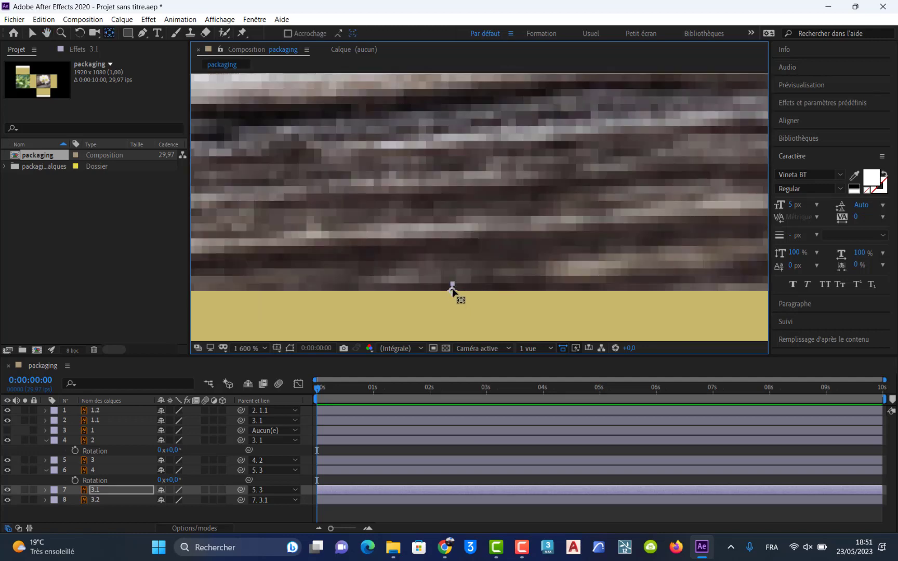
Step: Place the anchor point of layer 3.2, the lower white flap, precisely on the midpoint of its shared edge with layer 3.1
scroll(452, 291, down, 8)
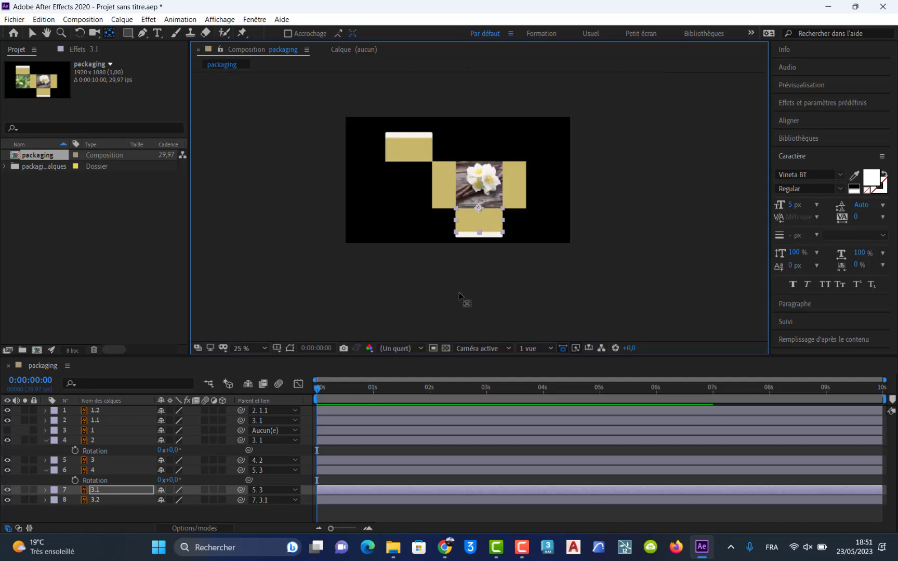
scroll(470, 249, up, 4)
scroll(476, 242, up, 2)
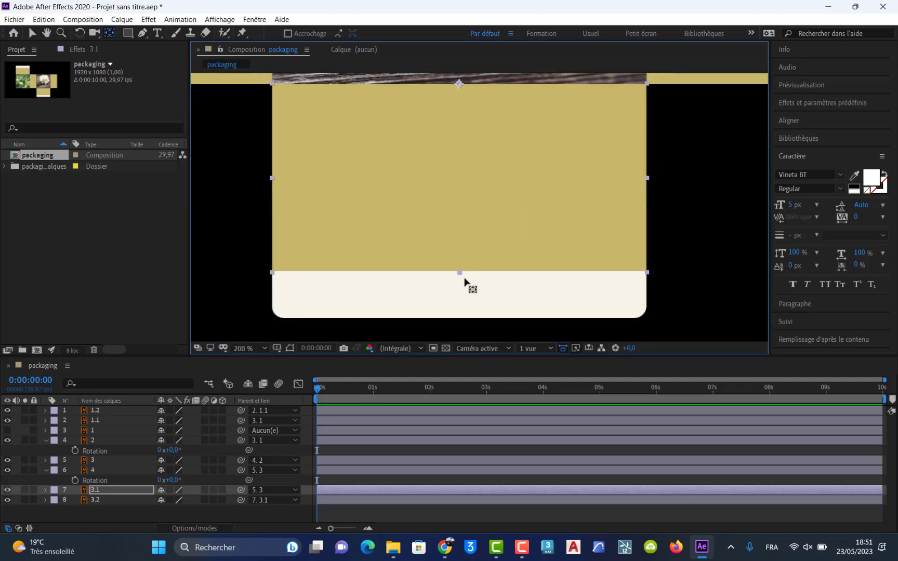
scroll(467, 287, up, 2)
key(ctrl+Down)
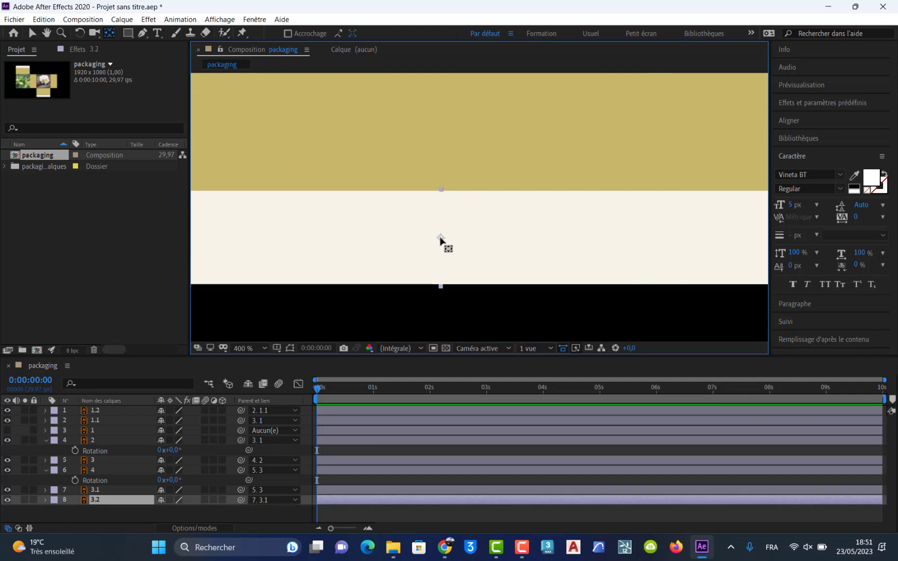
key(Return)
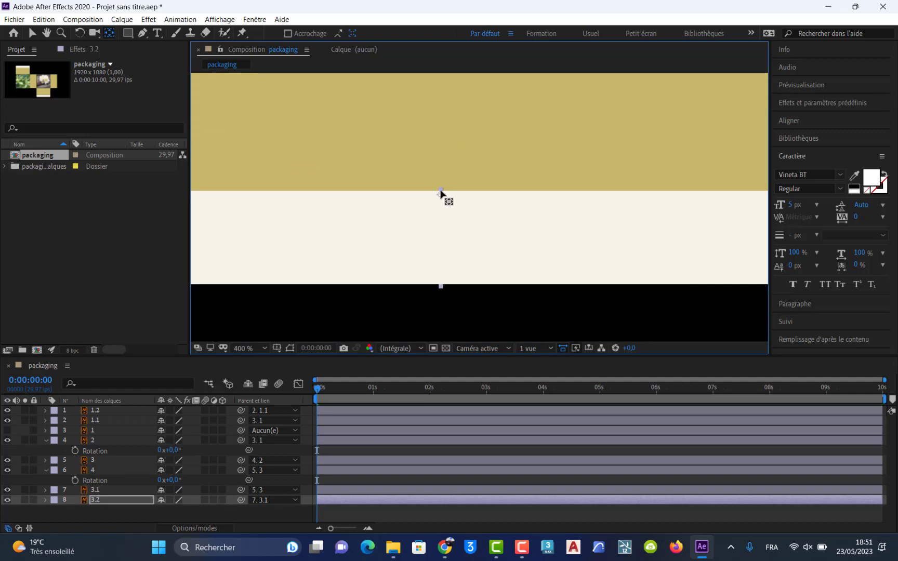
scroll(440, 193, up, 1)
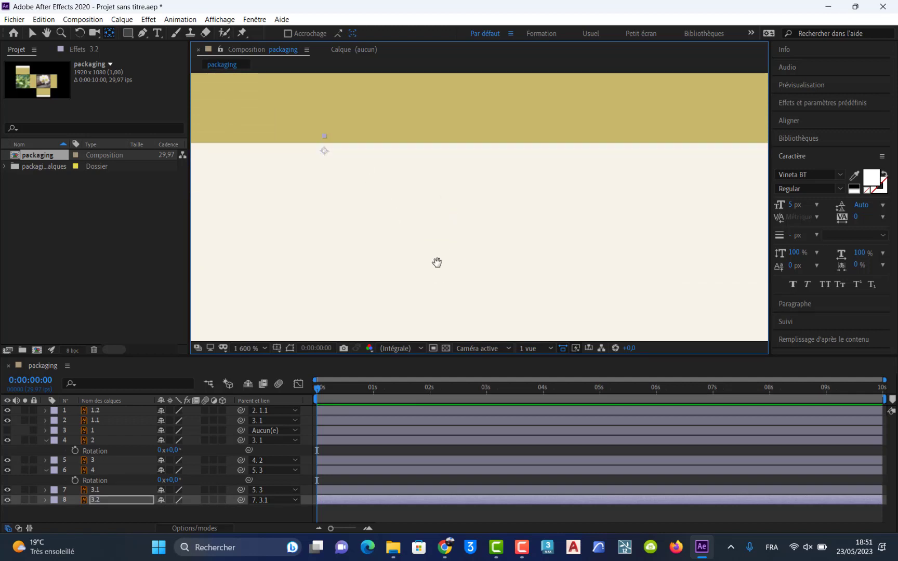
scroll(439, 265, up, 1)
drag(438, 306, 456, 249)
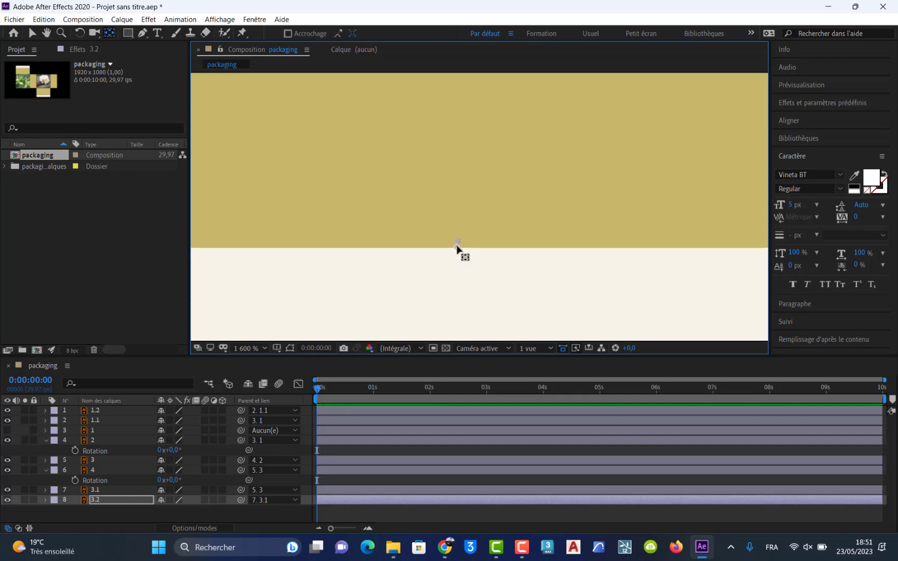
Step: Place the anchor point of layer 1.1, the upper beige panel, on that panel's bottom edge near its midpoint
scroll(457, 249, down, 10)
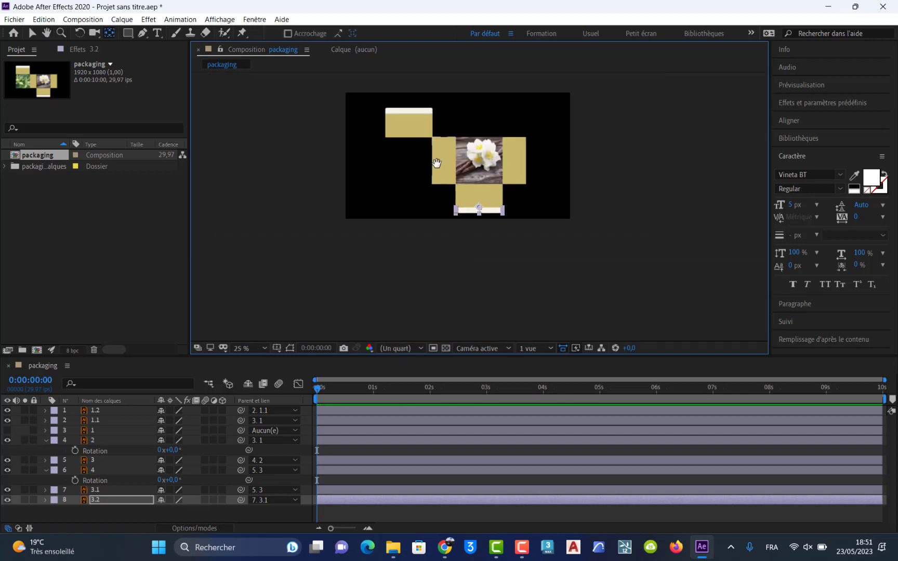
drag(435, 158, 491, 259)
click(469, 229)
scroll(469, 229, up, 5)
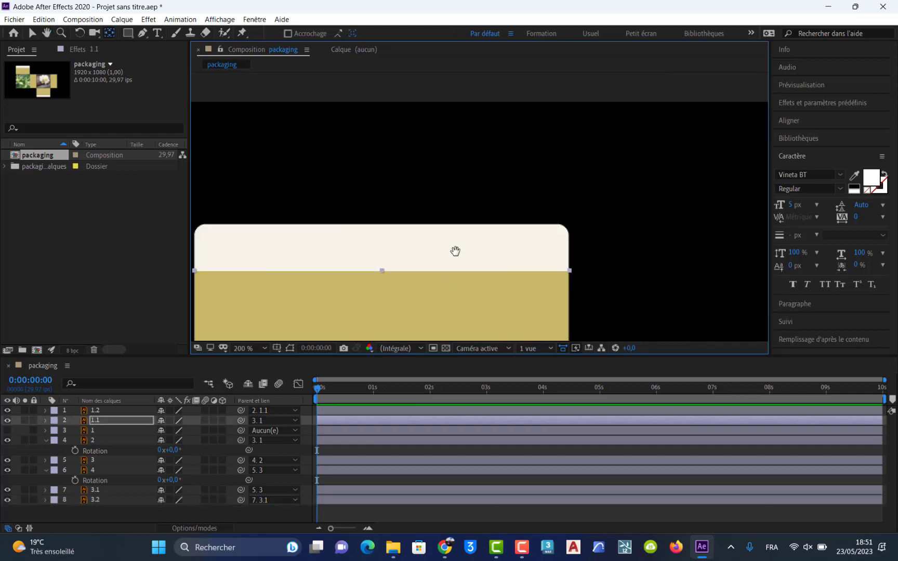
key(y)
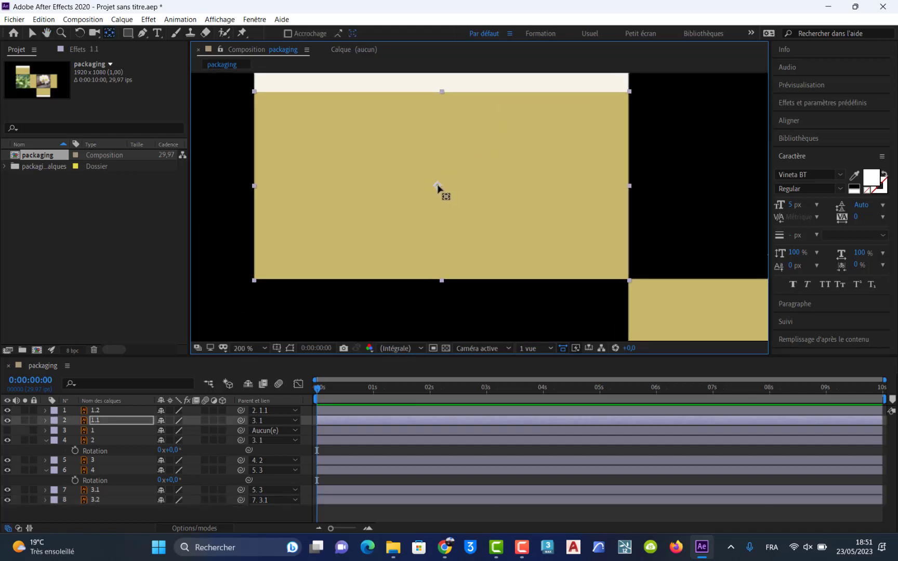
mouse_move(438, 186)
mouse_down()
mouse_move(439, 280)
mouse_move(475, 112)
mouse_up()
scroll(443, 287, up, 3)
drag(440, 280, 495, 129)
drag(482, 244, 511, 110)
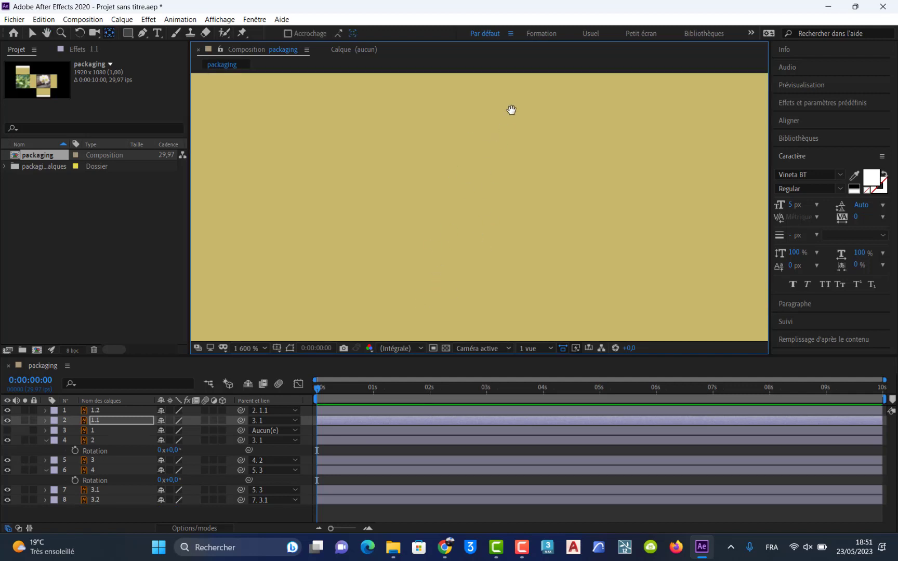
scroll(511, 109, down, 4)
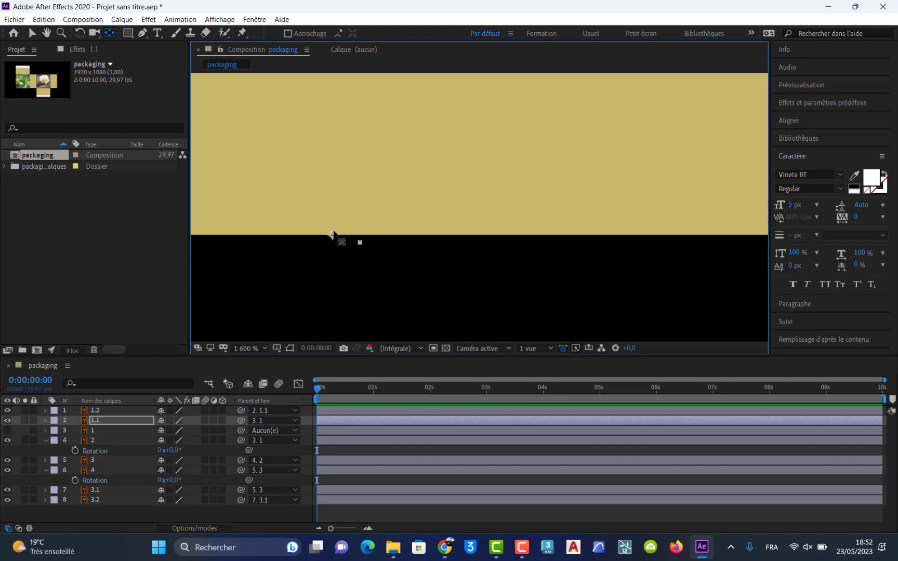
Step: Place the anchor point of layer 1.2, the upper white flap, on the midpoint of its shared edge with layer 1.1
scroll(389, 169, down, 6)
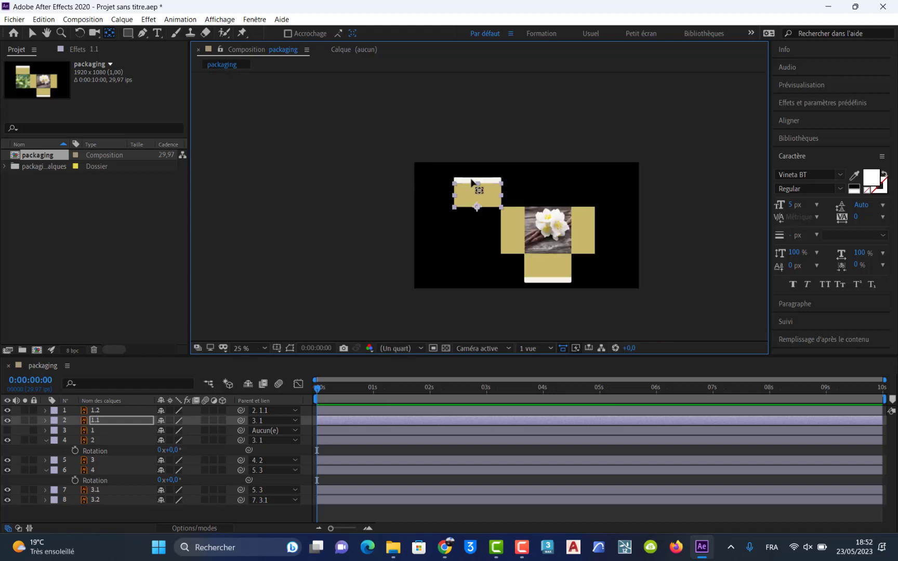
scroll(473, 176, up, 3)
drag(476, 149, 453, 254)
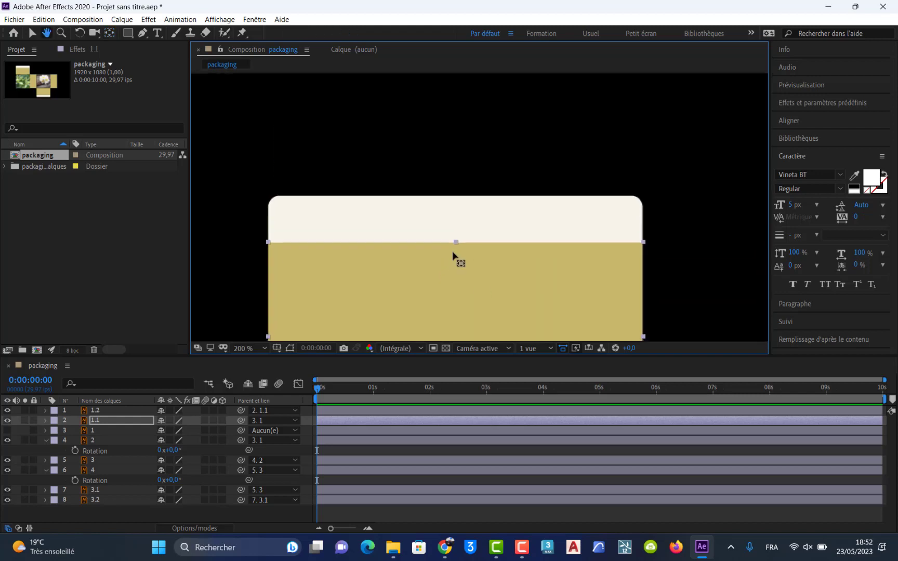
click(453, 218)
scroll(457, 229, up, 4)
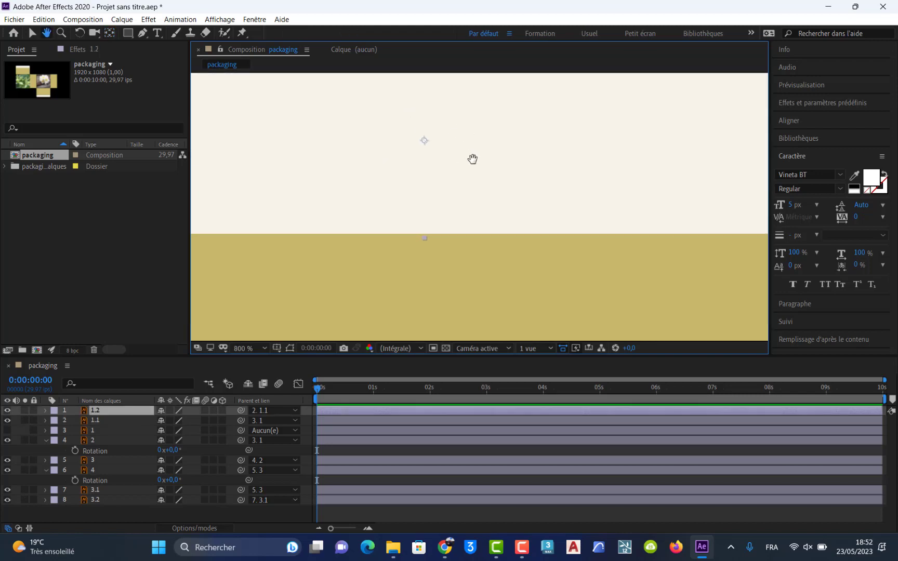
drag(424, 139, 424, 234)
key(period)
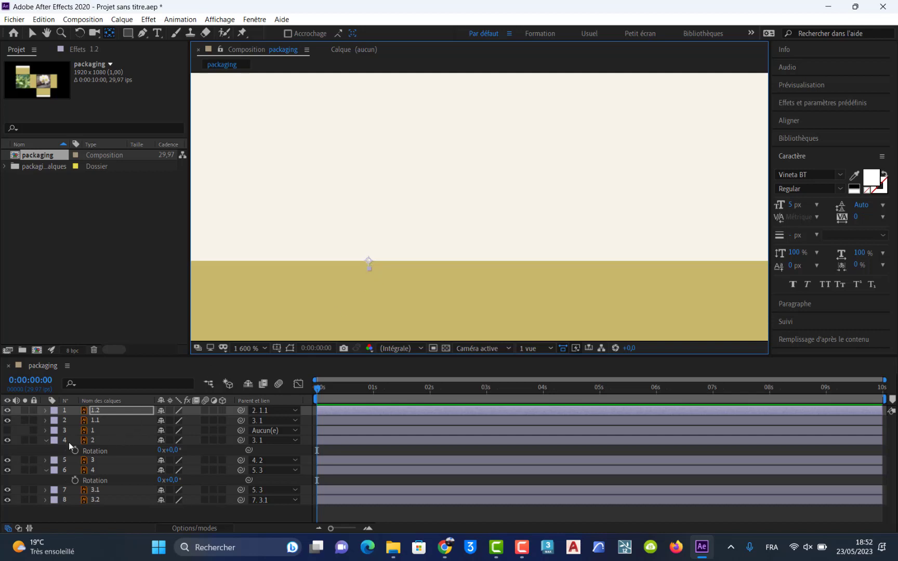
Step: Show layer 1 again, switch to the Selection tool and select the green plant photo
scroll(480, 208, down, 10)
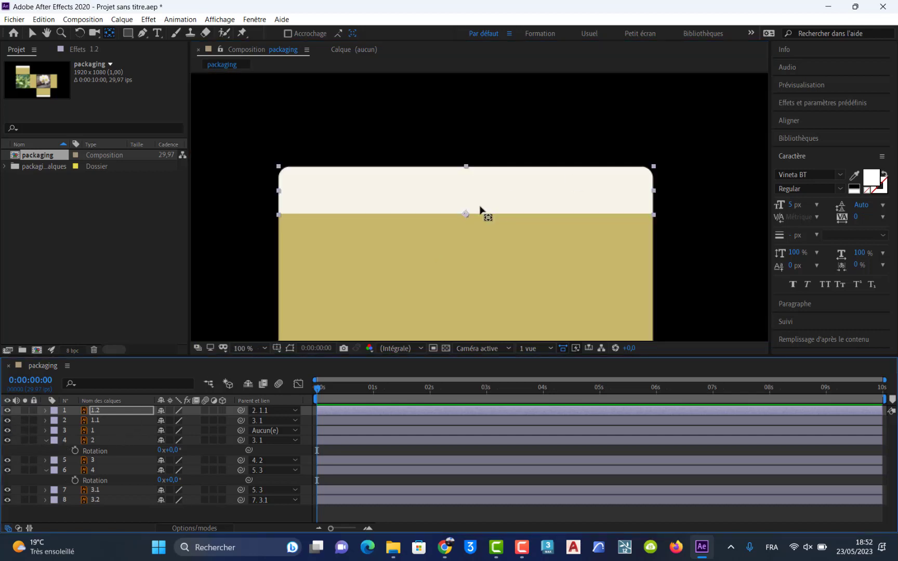
scroll(475, 223, up, 3)
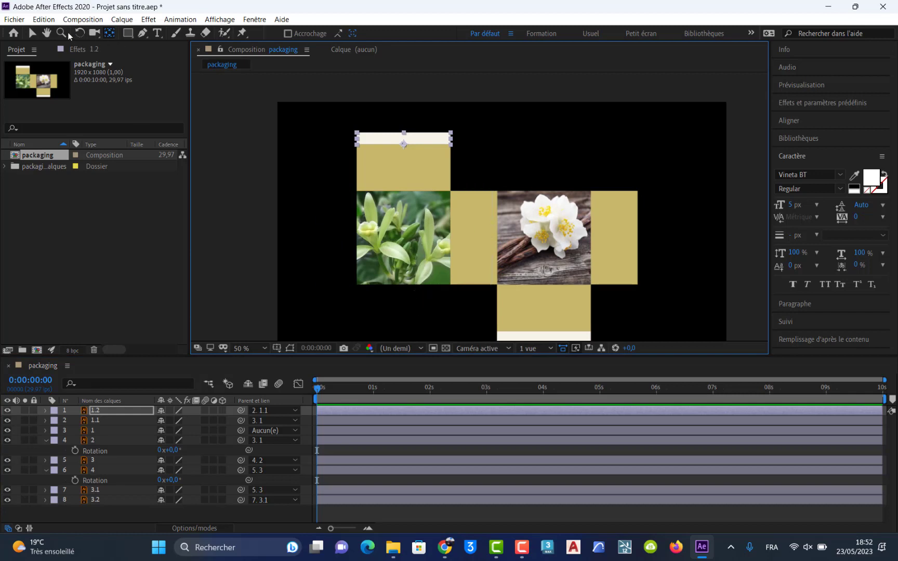
click(32, 33)
click(421, 271)
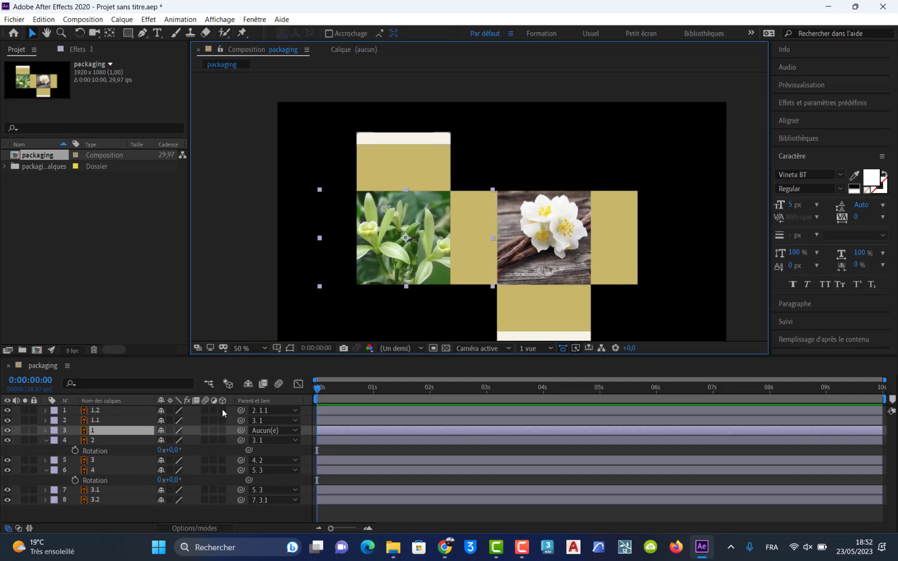
Step: Enable the 3D switch for all eight layers and collapse the open properties of layers 2 and 4
drag(222, 410, 220, 472)
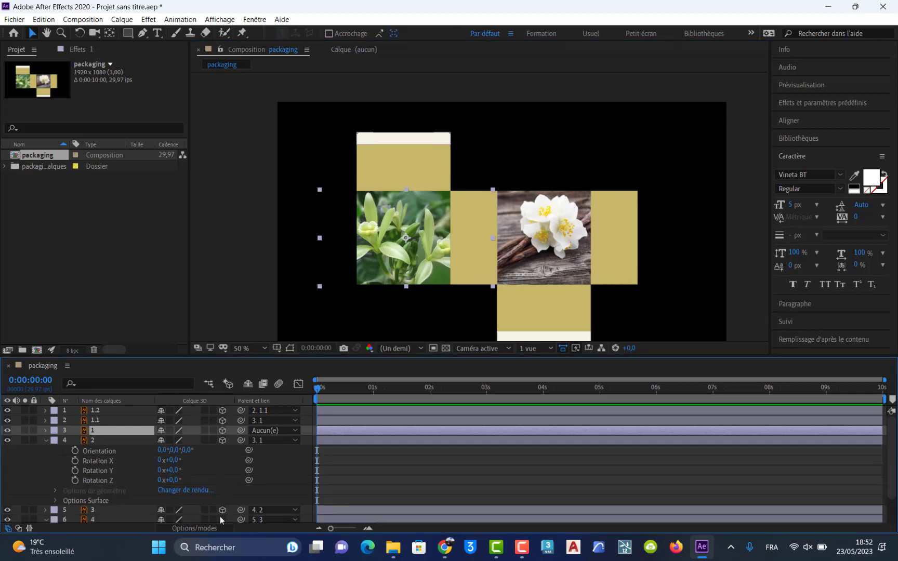
drag(220, 516, 216, 509)
scroll(156, 457, up, 3)
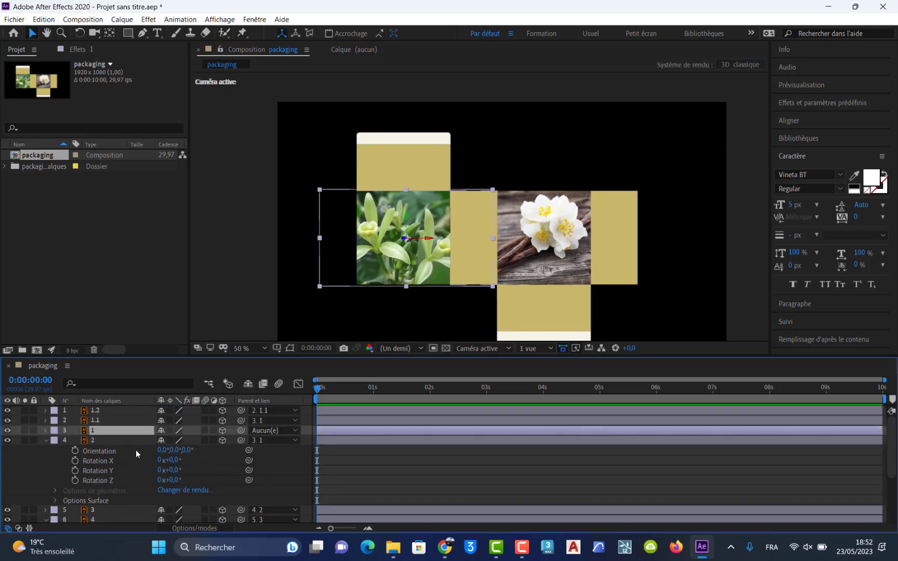
click(46, 440)
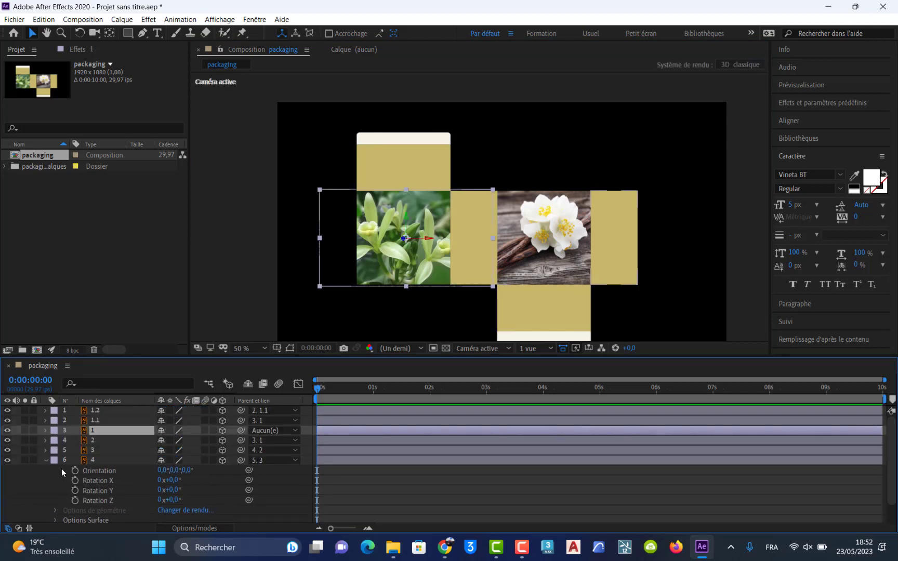
click(45, 460)
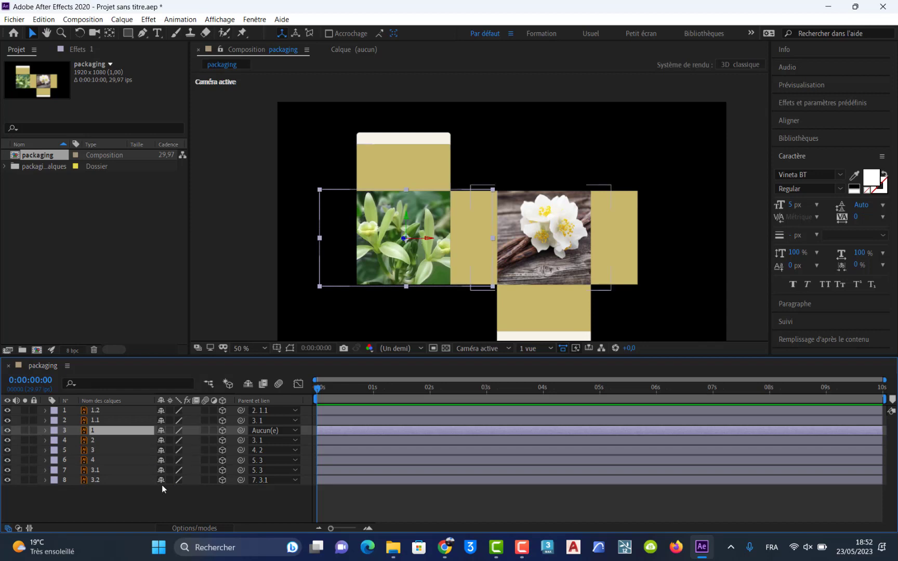
Step: Add a new camera layer to the packaging composition, accepting the offered camera settings
click(100, 410)
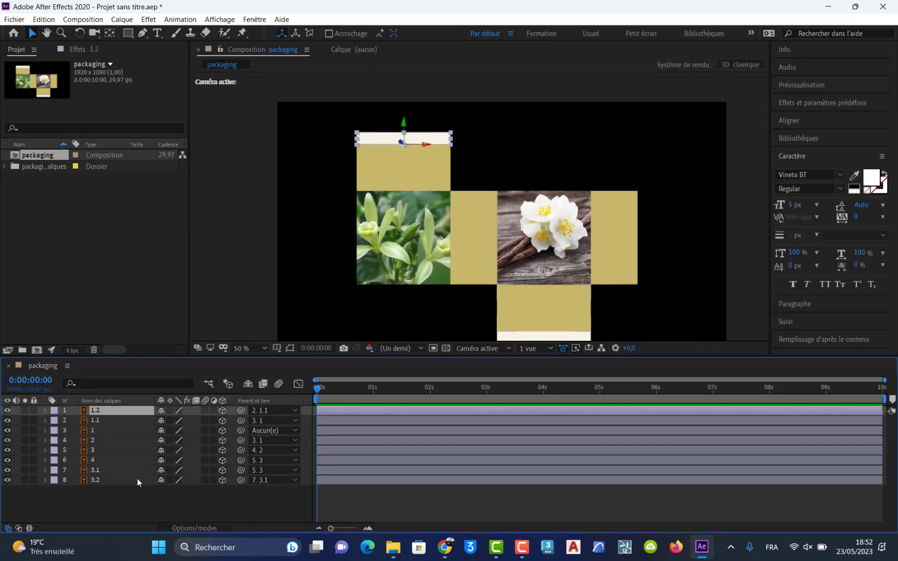
right_click(138, 499)
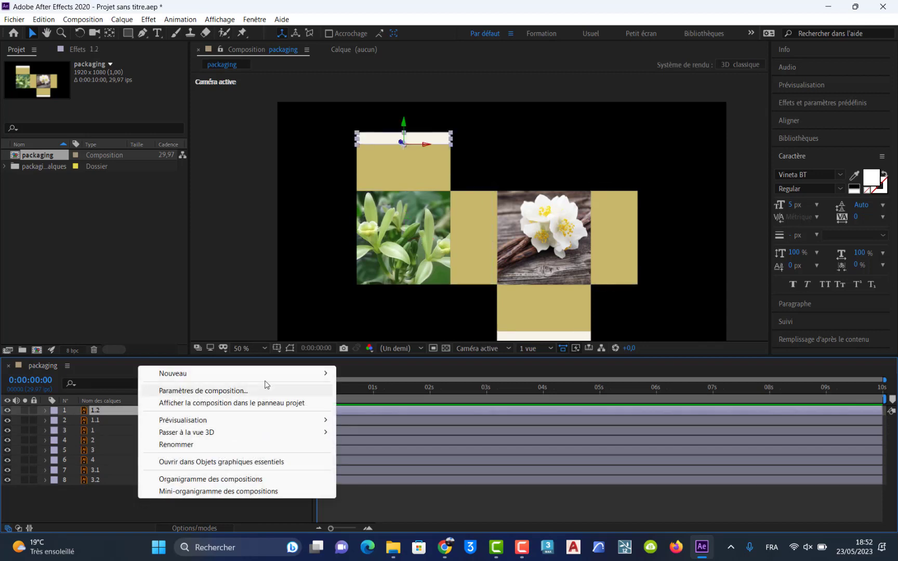
mouse_move(274, 373)
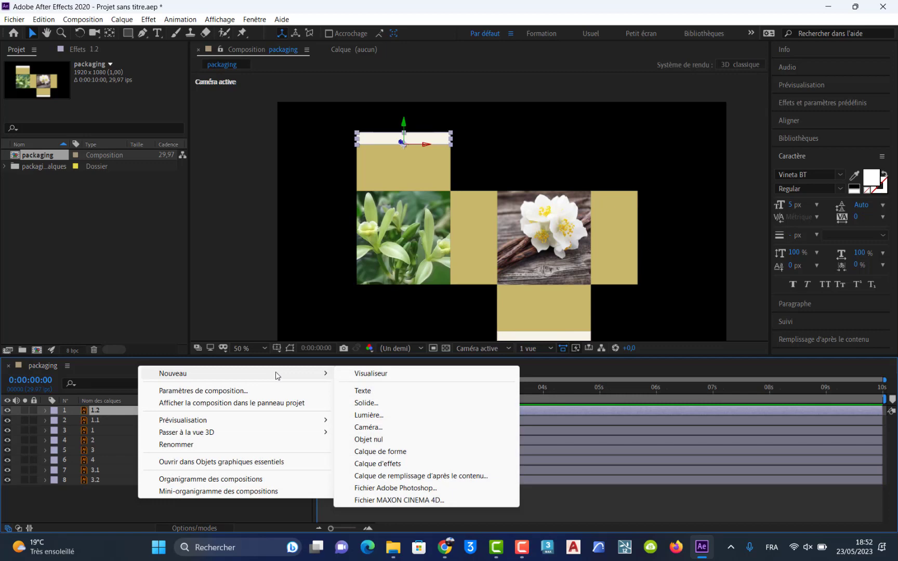
click(410, 429)
click(339, 281)
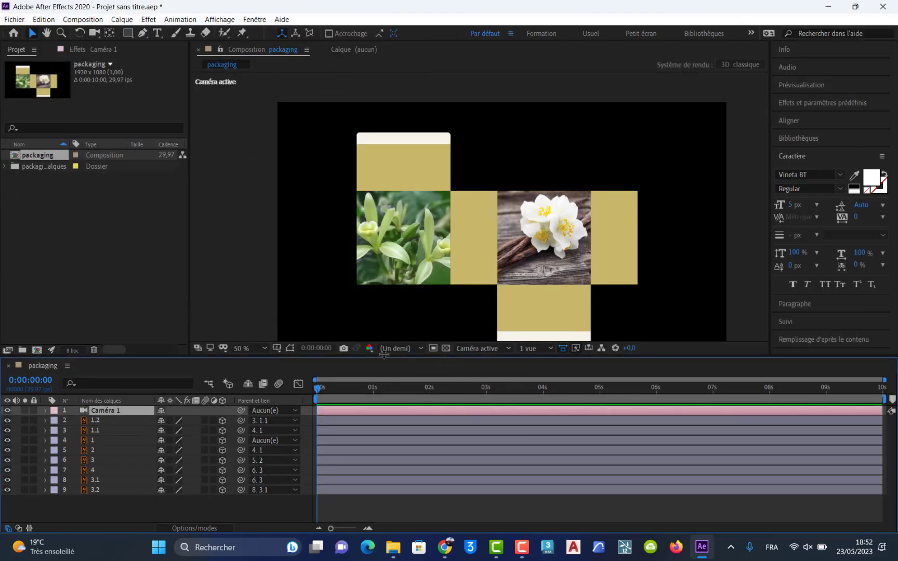
Step: Keep the 3D view on Caméra active and split the composition display into 2 vues - horizontal
click(489, 348)
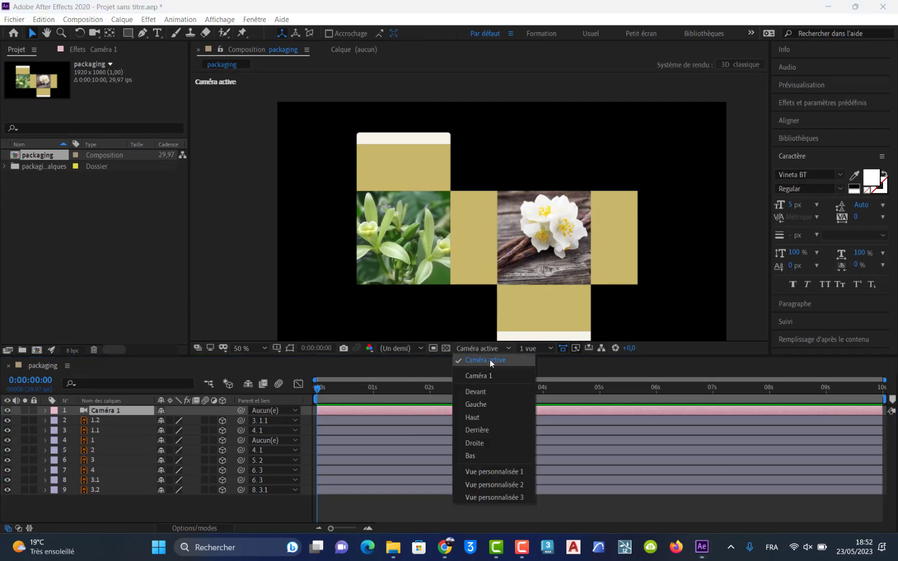
click(481, 360)
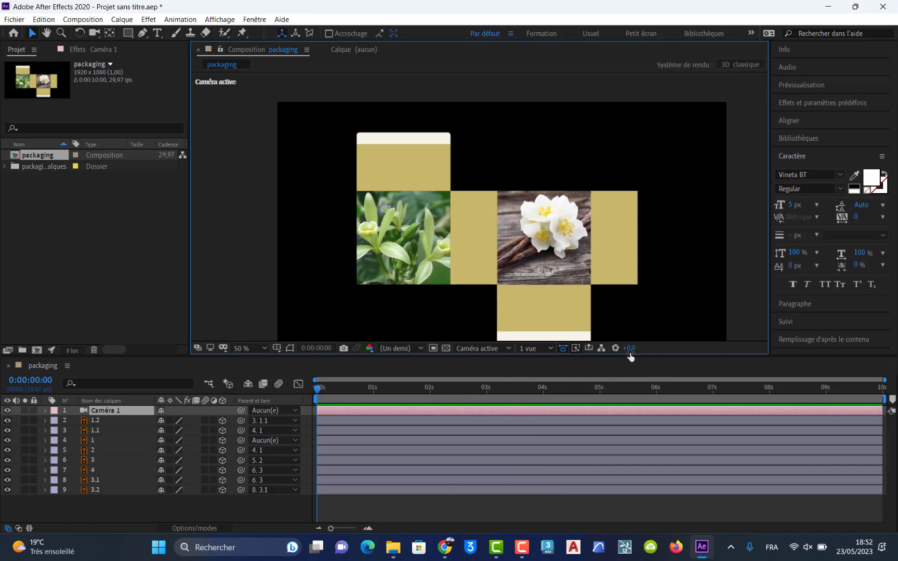
click(551, 348)
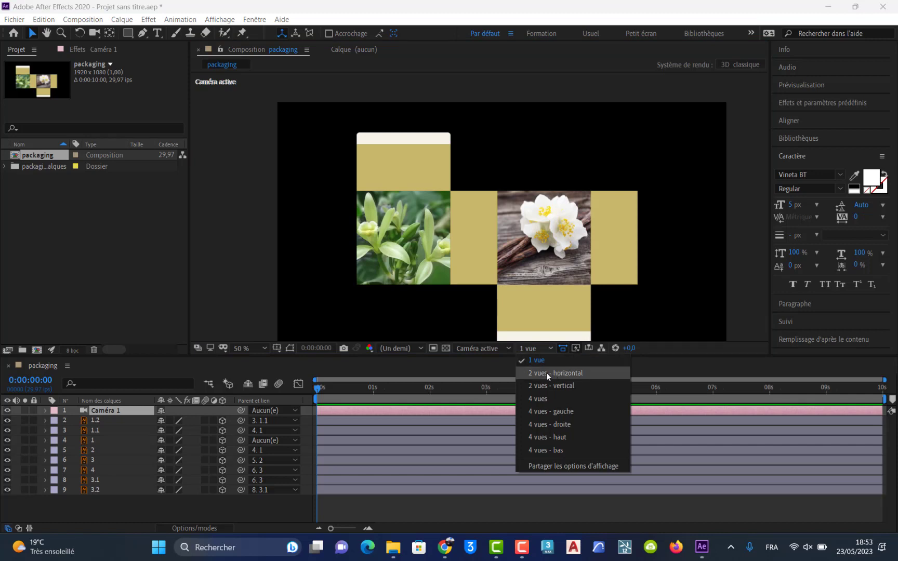
click(562, 372)
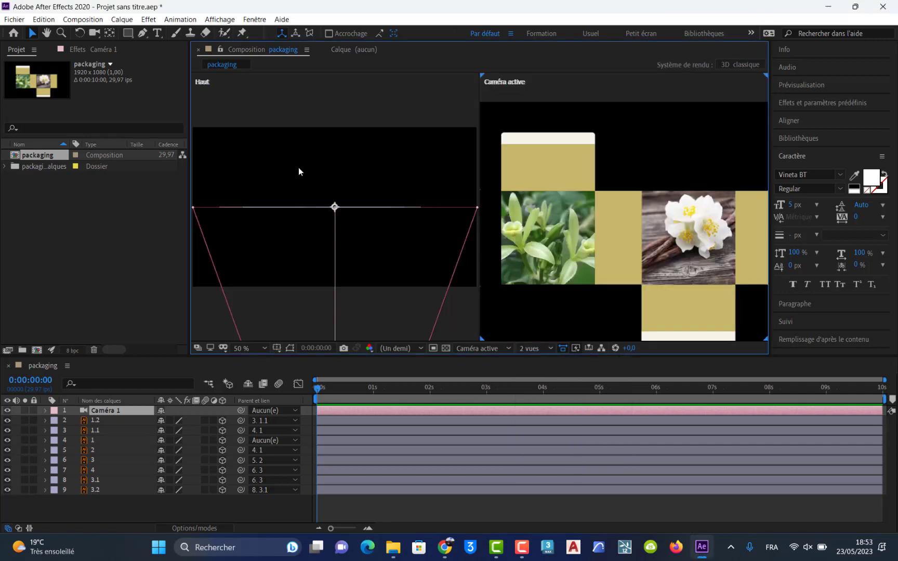
Step: Set the Haut view to Caméra active and make the other view the current one
click(269, 152)
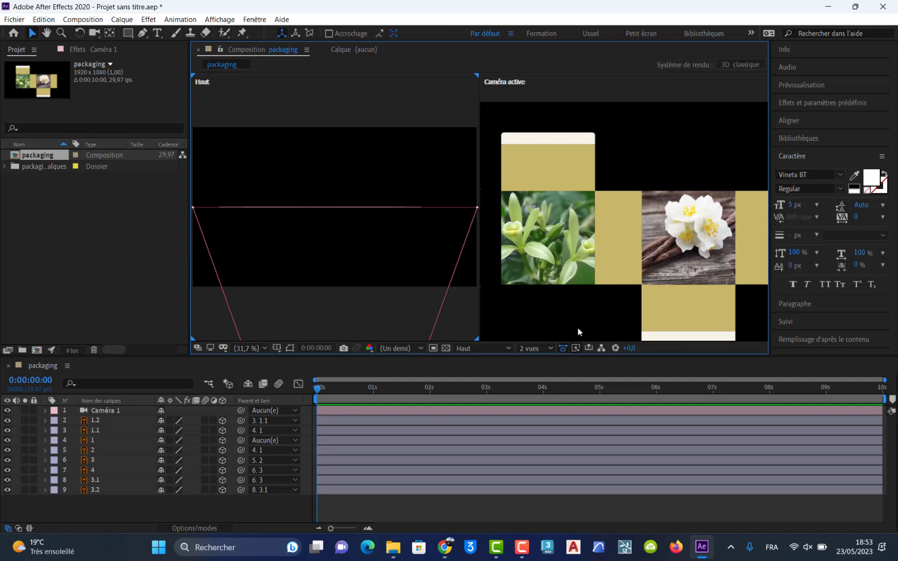
click(507, 348)
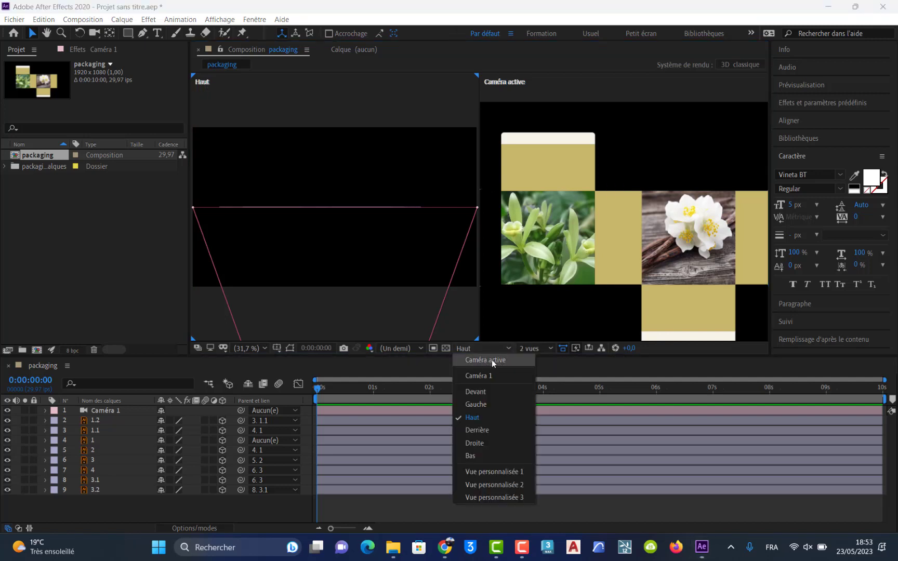
click(491, 360)
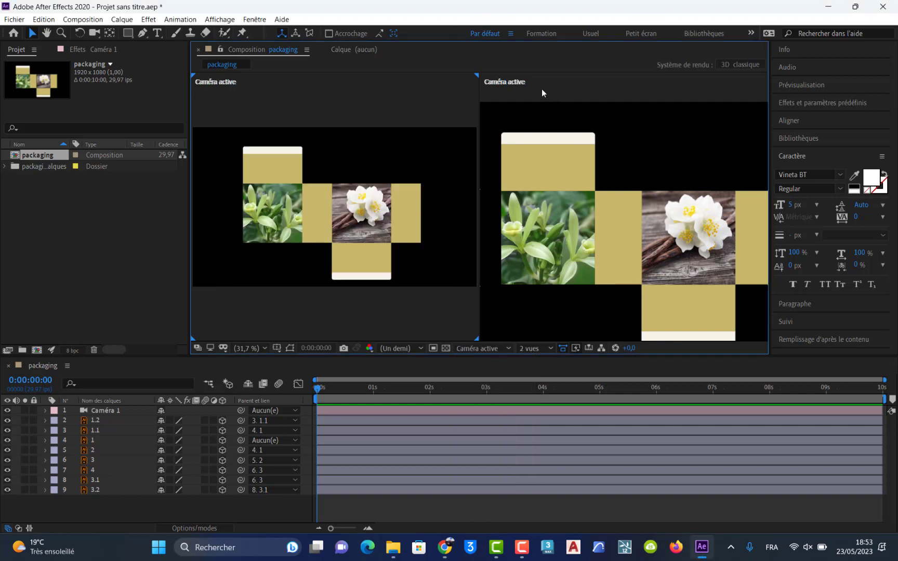
click(513, 84)
Step: Try the Gauche view in the second viewport
click(503, 348)
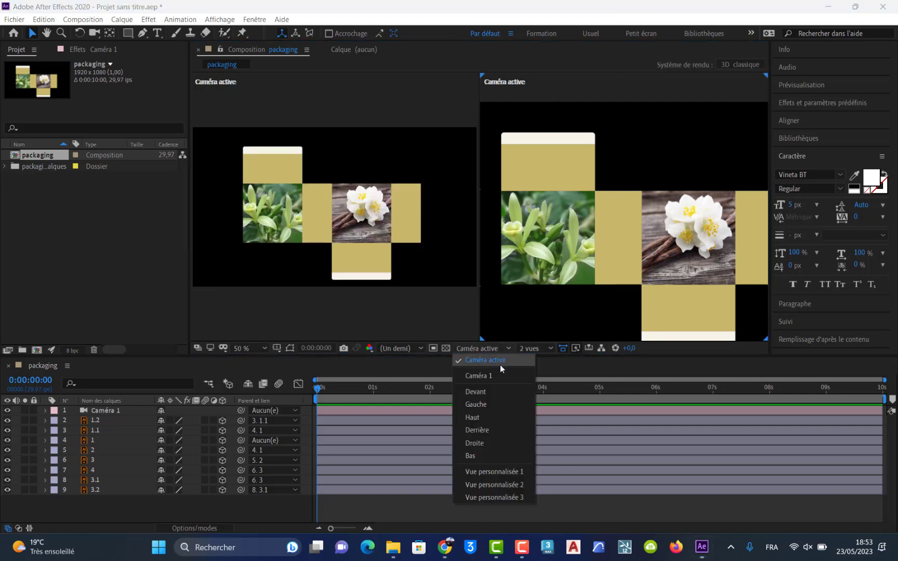
click(488, 403)
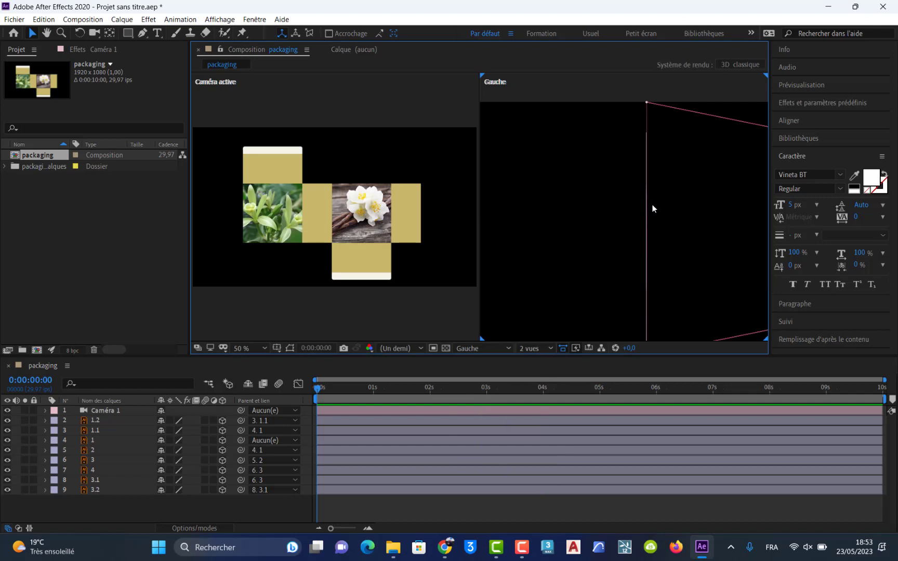
scroll(652, 204, down, 4)
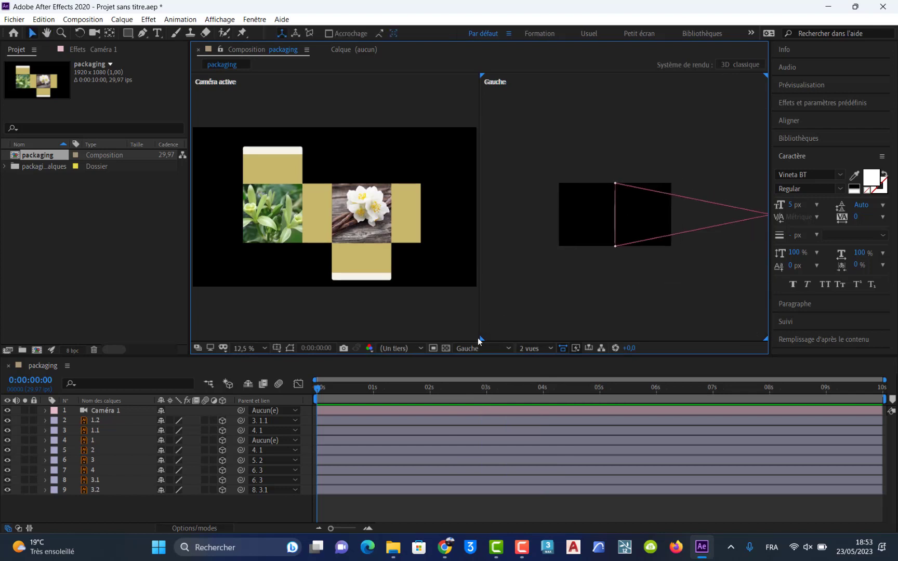
Step: Set the second viewport to Haut and frame the composition with the camera cone in it
click(478, 348)
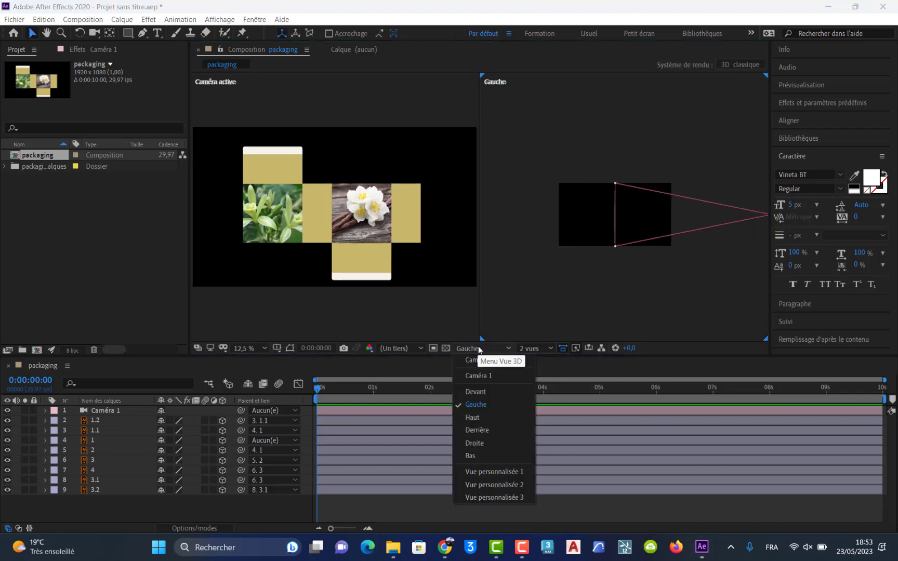
click(484, 417)
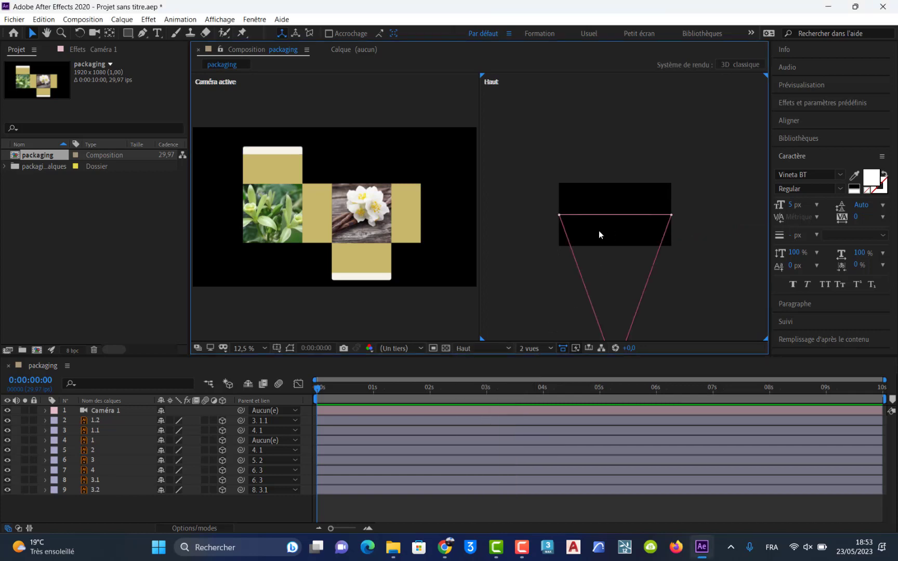
drag(593, 303, 579, 229)
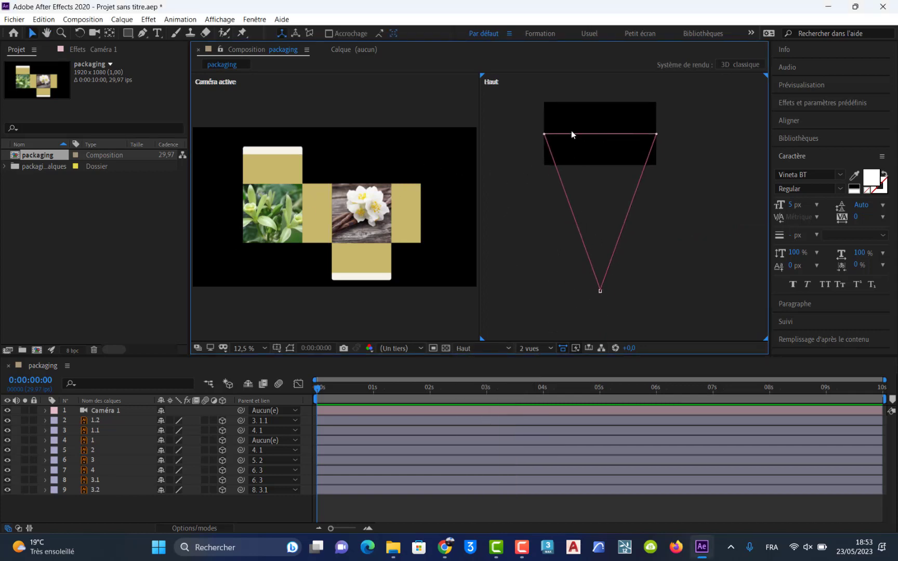
scroll(604, 132, up, 1)
drag(593, 110, 651, 215)
key(v)
Step: Reveal the rotation properties of layer 2, enlarge the composition area and frame that panel's fold edge in the camera view
click(316, 219)
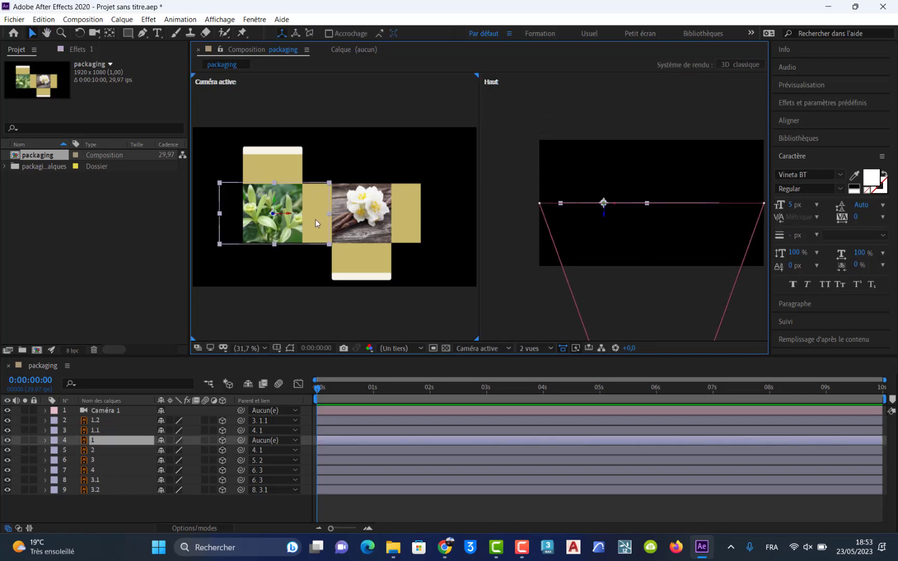
click(103, 450)
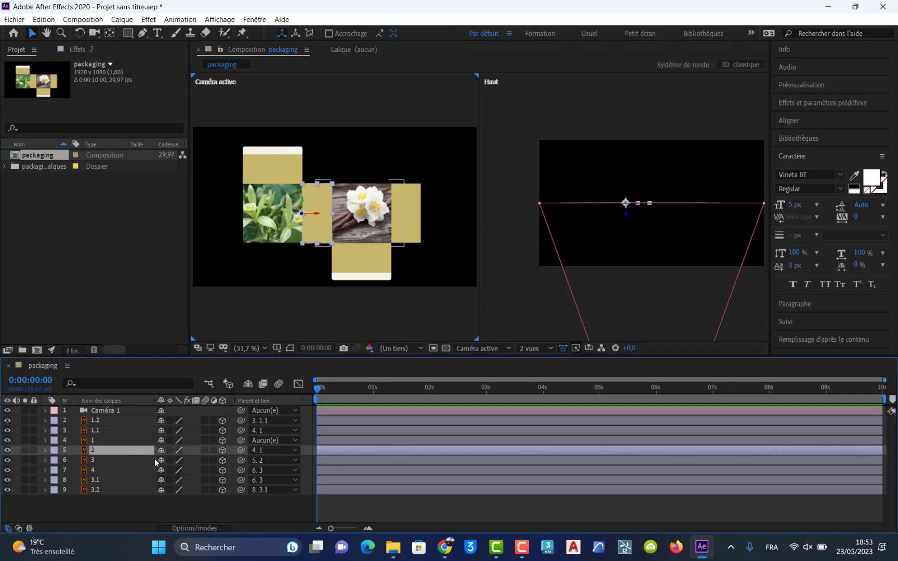
key(r)
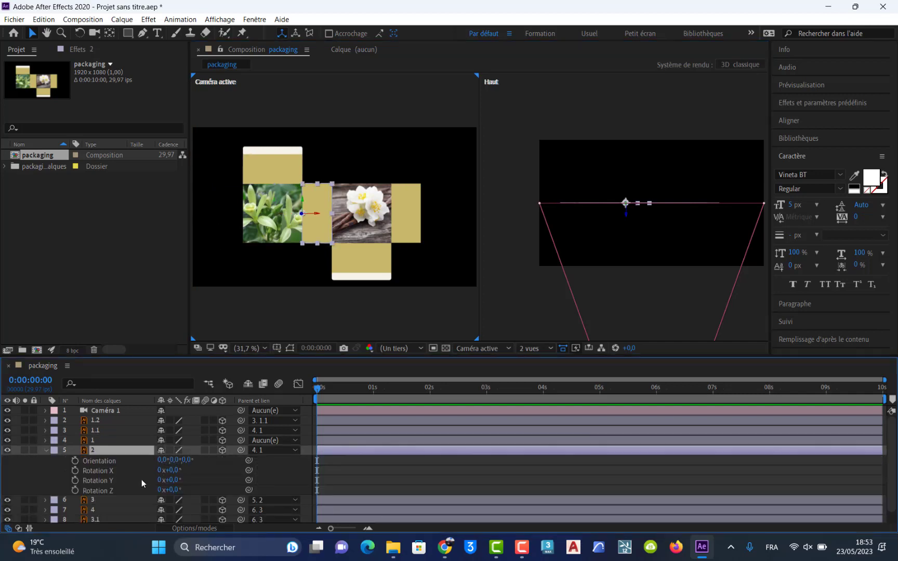
scroll(330, 228, up, 1)
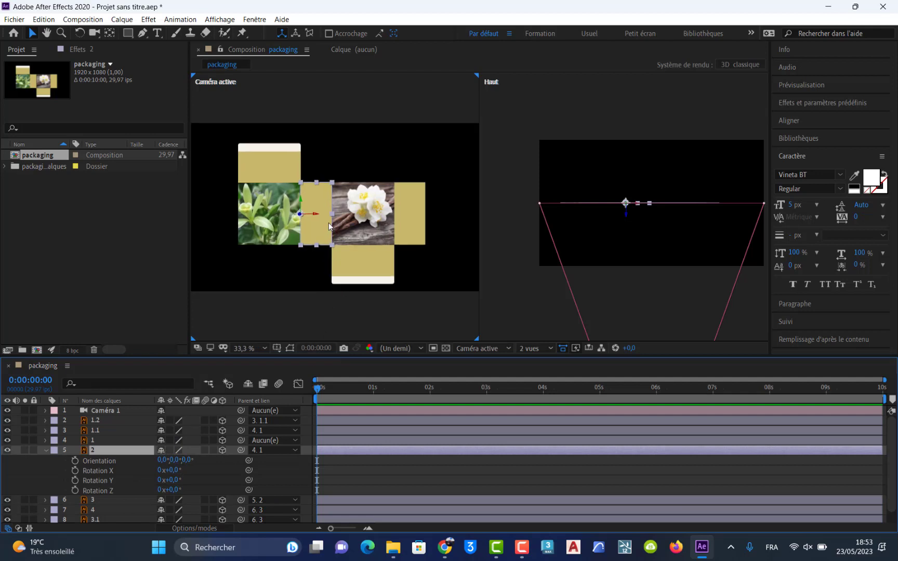
drag(319, 228, 362, 234)
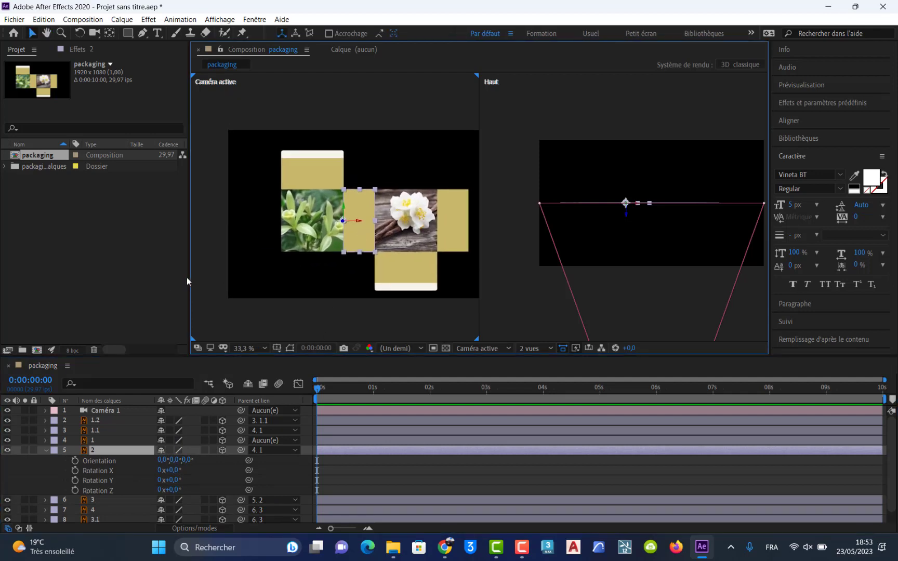
drag(189, 277, 126, 278)
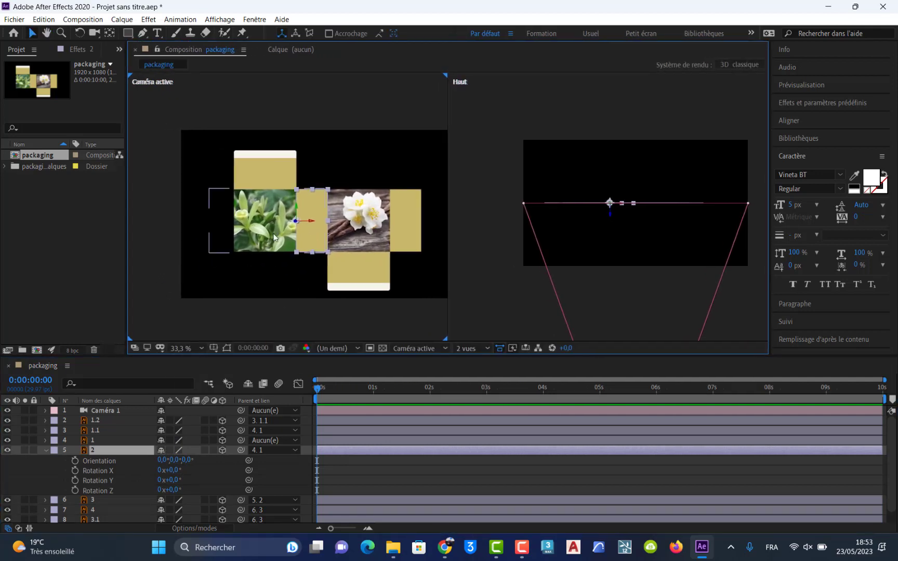
scroll(284, 229, up, 3)
drag(284, 229, 345, 146)
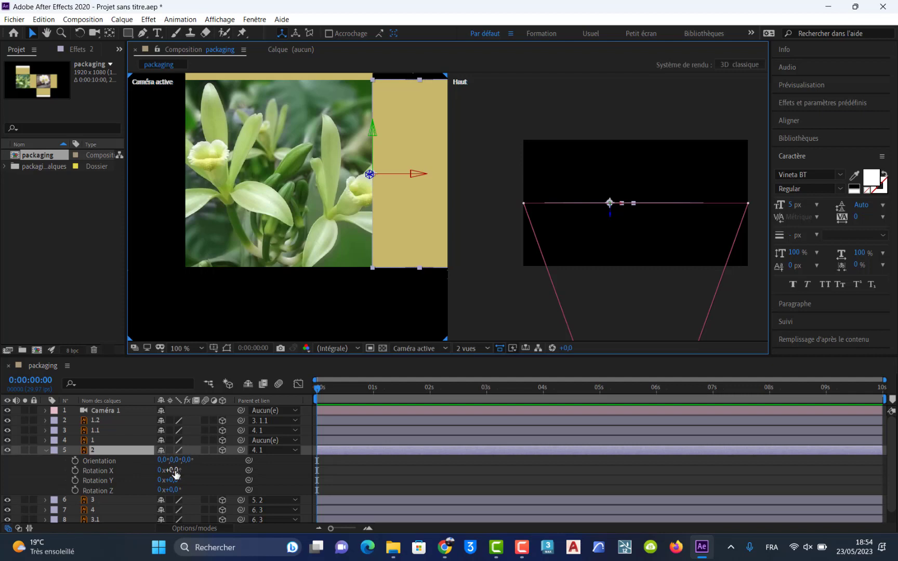
Step: Test rotating layer 2 around its Z and Y axes and undo each trial rotation
mouse_move(175, 474)
mouse_down()
mouse_move(141, 467)
mouse_move(204, 473)
mouse_move(171, 490)
mouse_move(146, 489)
mouse_move(164, 488)
mouse_up()
key(ctrl+z)
key(ctrl+z)
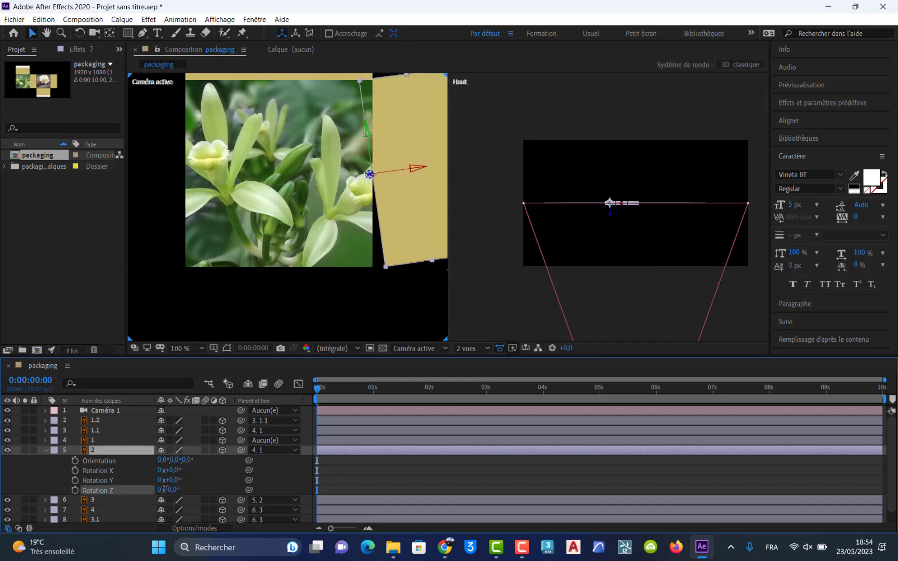
key(ctrl+z)
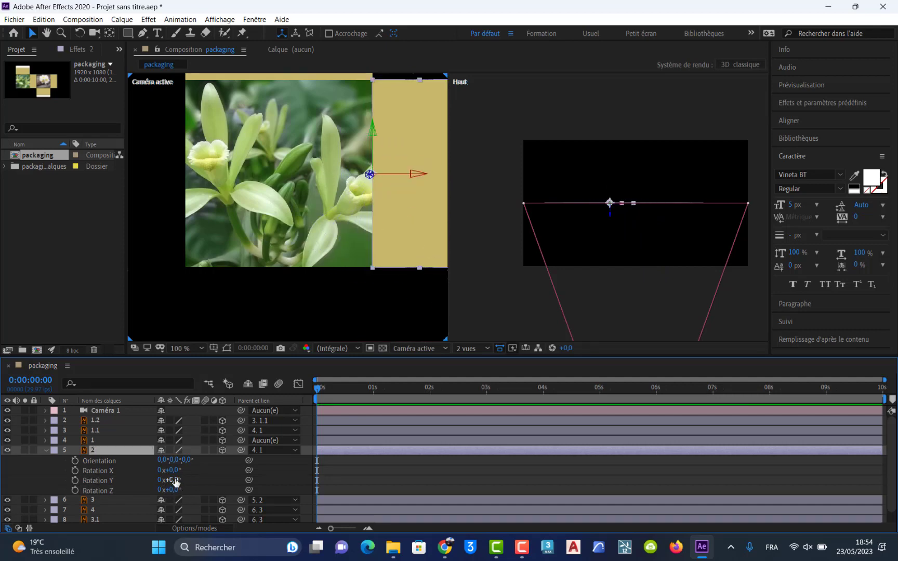
drag(175, 481, 184, 483)
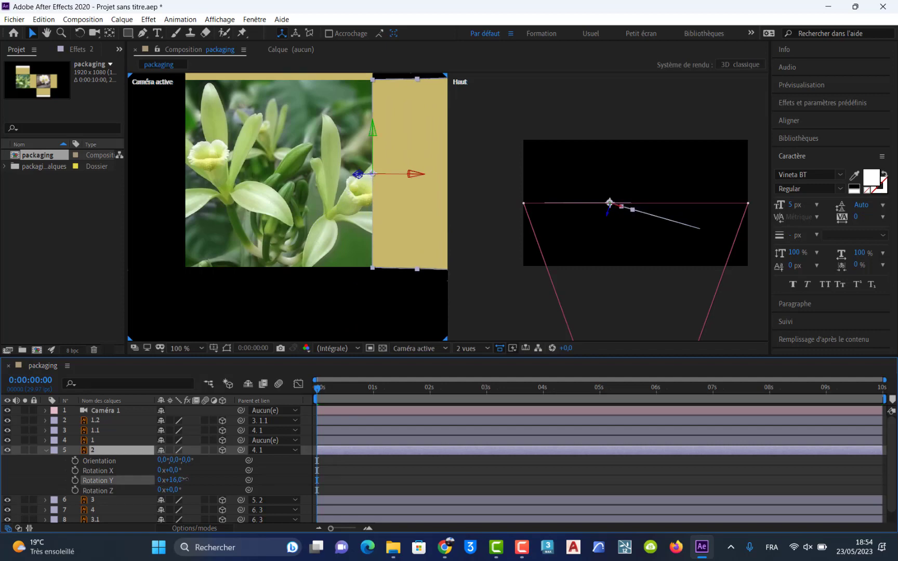
key(ctrl+z)
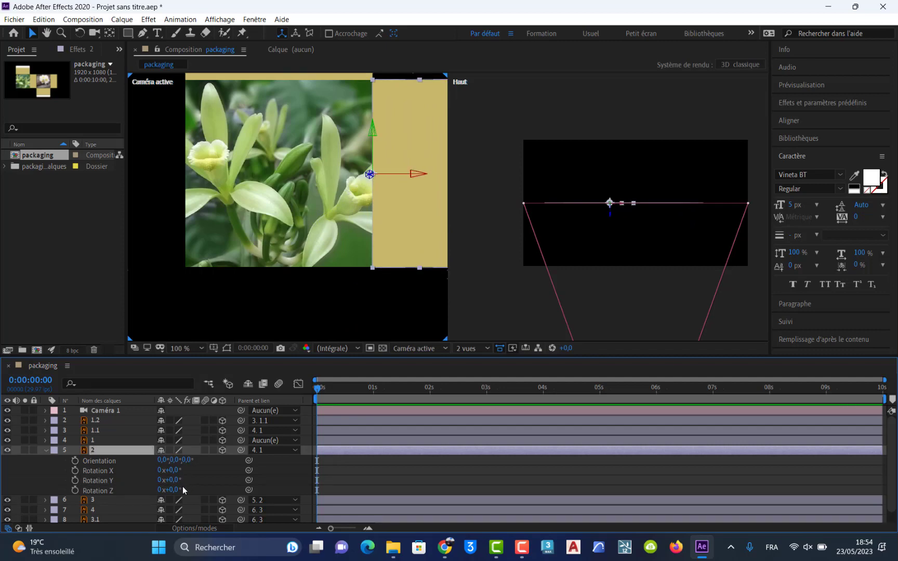
Step: Animate layer 2's Rotation Y with a first keyframe at 0:00:00:00 and a -90° keyframe at 0:00:00:25
click(74, 479)
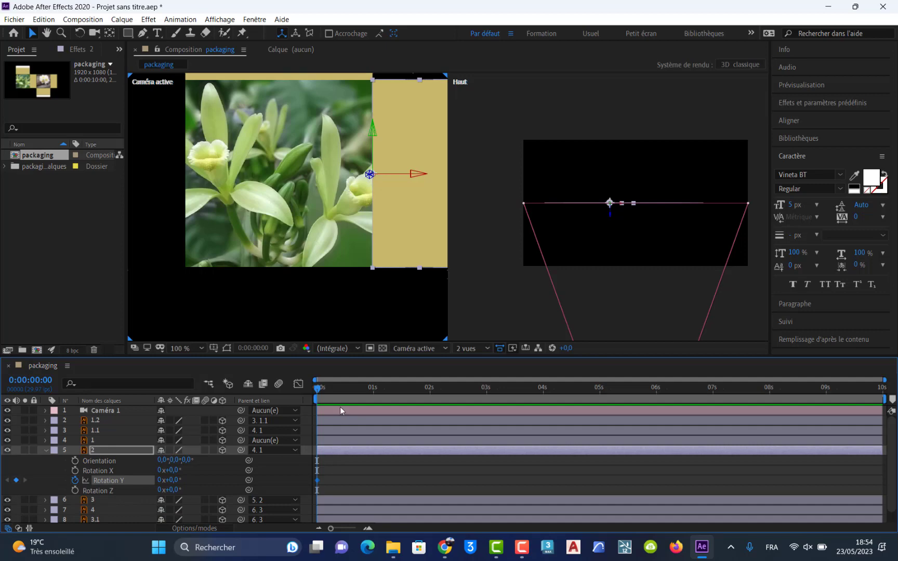
drag(320, 390, 367, 389)
mouse_move(165, 479)
mouse_down()
mouse_move(187, 480)
mouse_move(144, 477)
mouse_move(175, 486)
mouse_up()
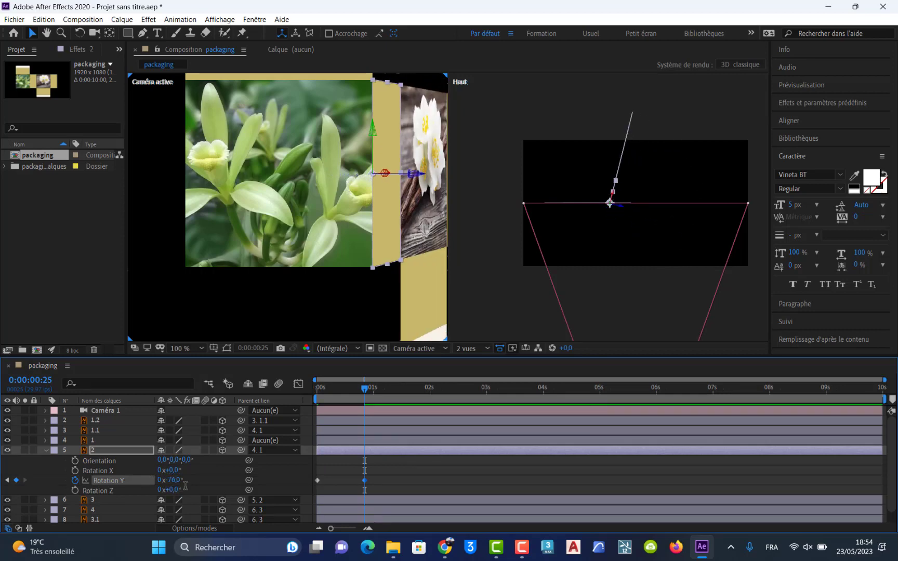
click(179, 480)
key(BackSpace)
text(-90)
key(Return)
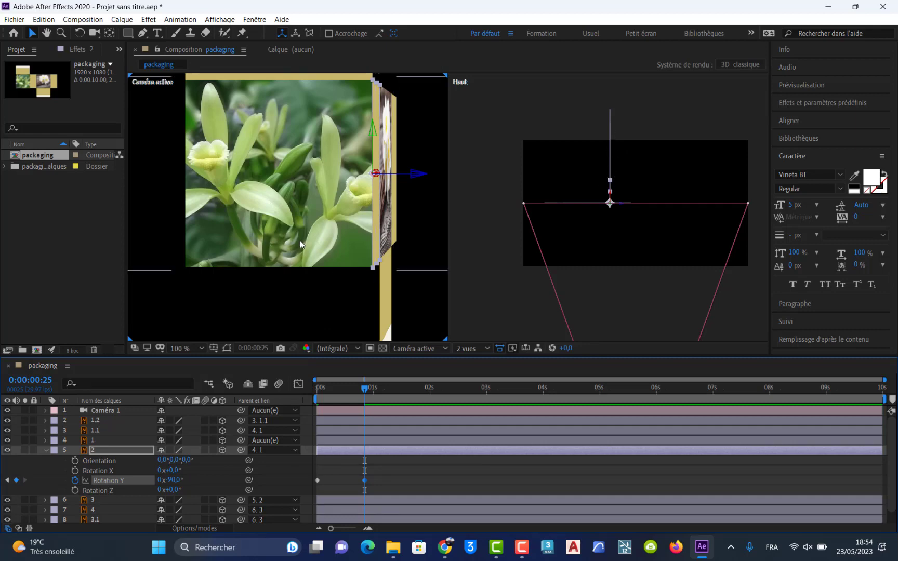
Step: Orbit the camera around to the folded side panels, return to the Selection tool and select layer 3, the white flower photo
drag(351, 225, 346, 244)
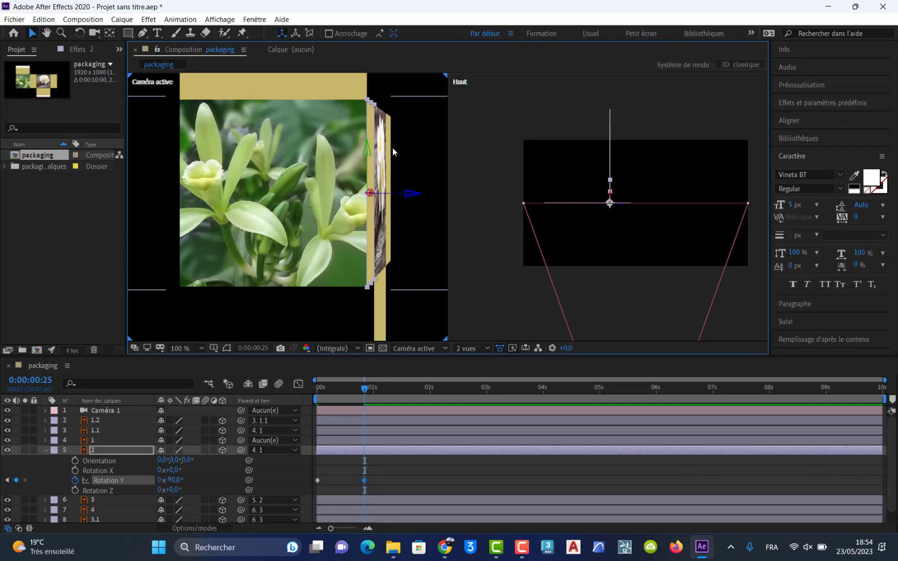
click(91, 36)
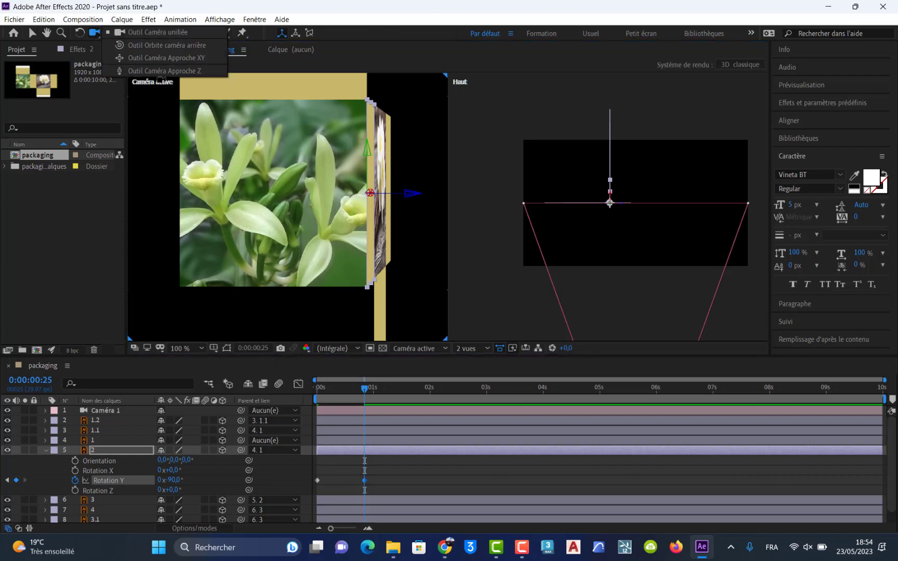
click(139, 45)
drag(368, 274, 267, 267)
drag(396, 236, 286, 288)
click(32, 33)
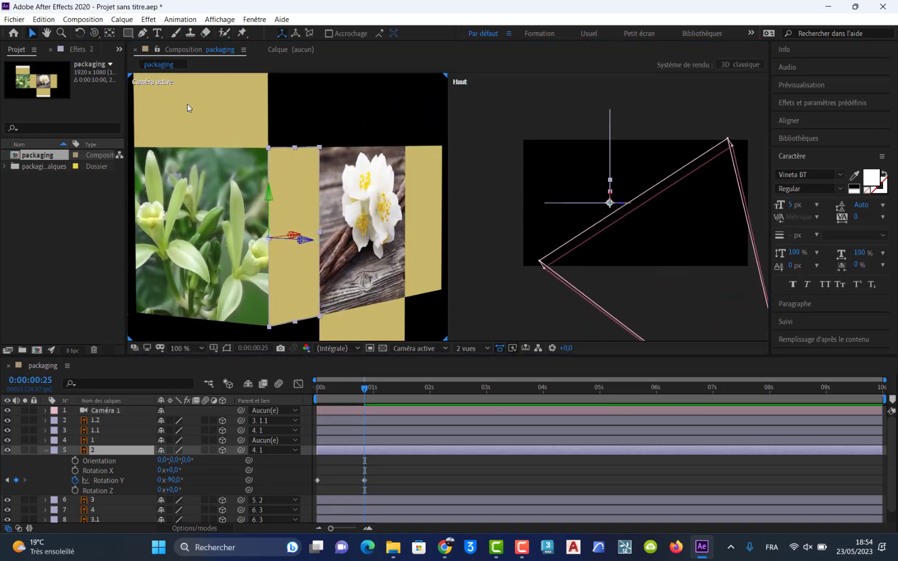
click(373, 208)
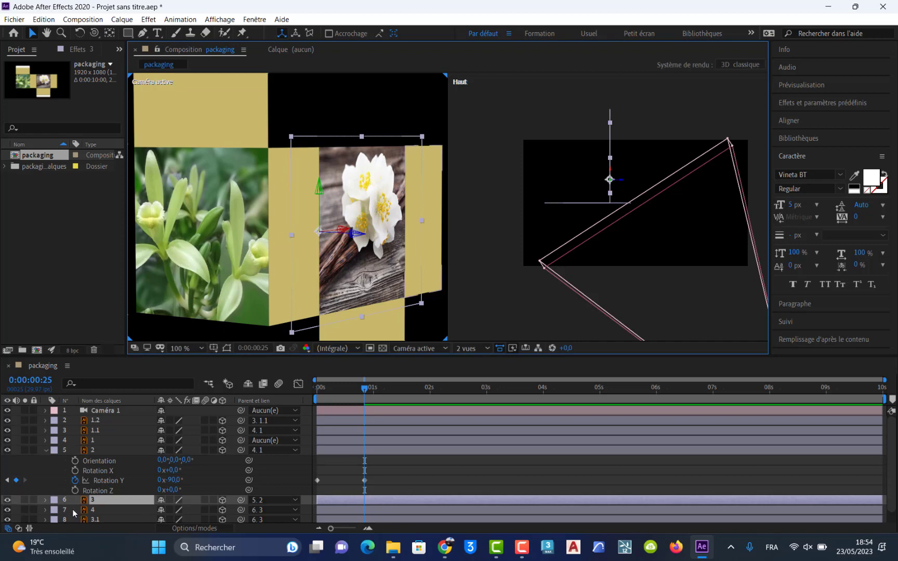
Step: Animate layer 3's Rotation Y with a first keyframe at 0:00:00:15 and a -90° keyframe at 0:00:01:12
key(r)
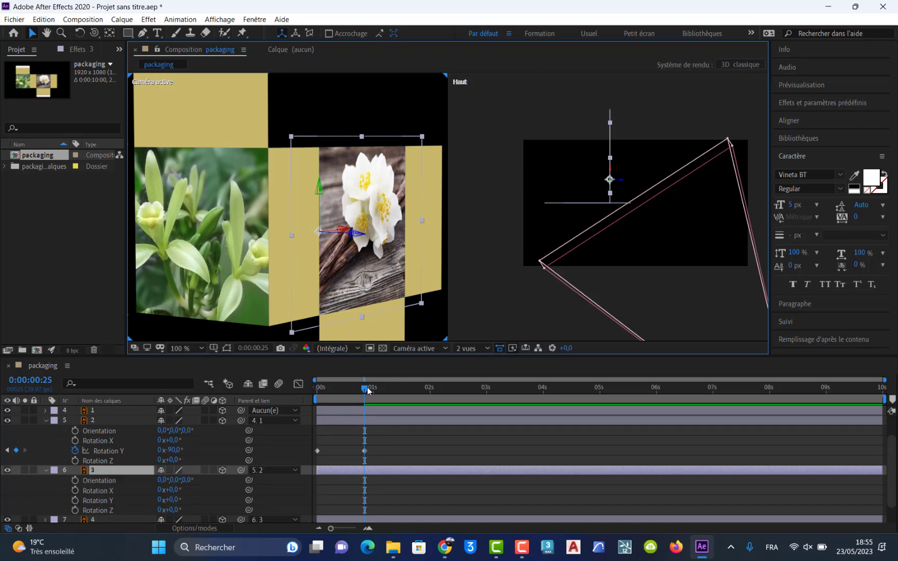
drag(364, 388, 346, 395)
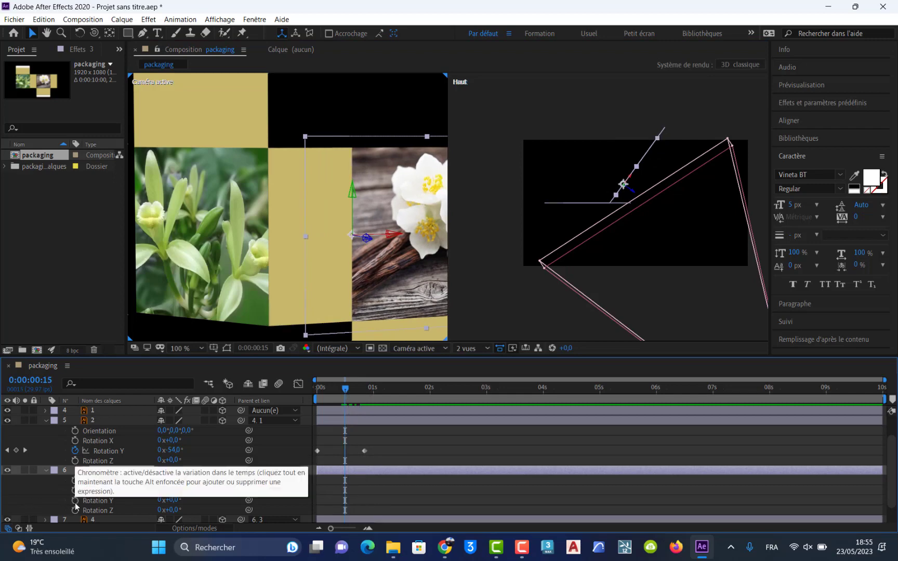
click(76, 503)
drag(347, 393, 399, 396)
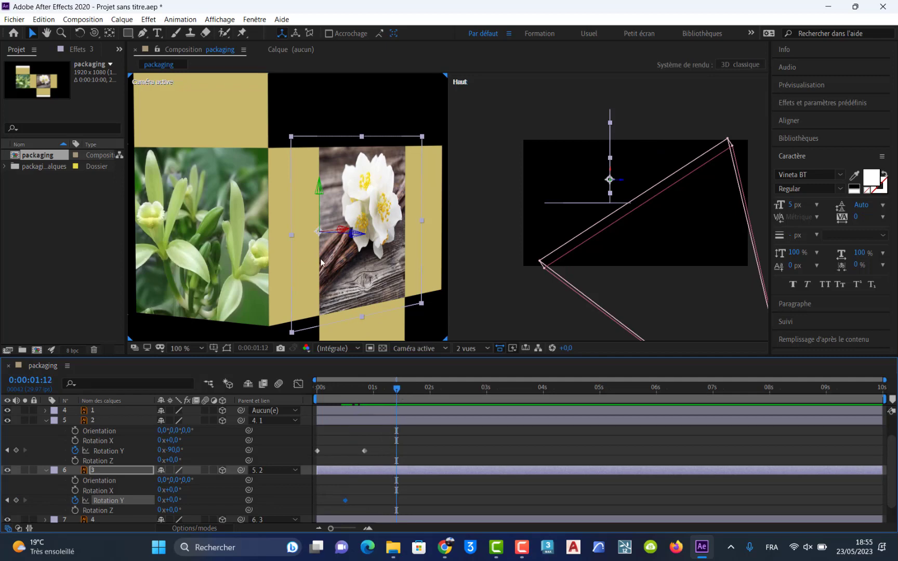
mouse_move(171, 500)
mouse_down()
mouse_move(182, 500)
mouse_move(174, 504)
mouse_up()
click(174, 502)
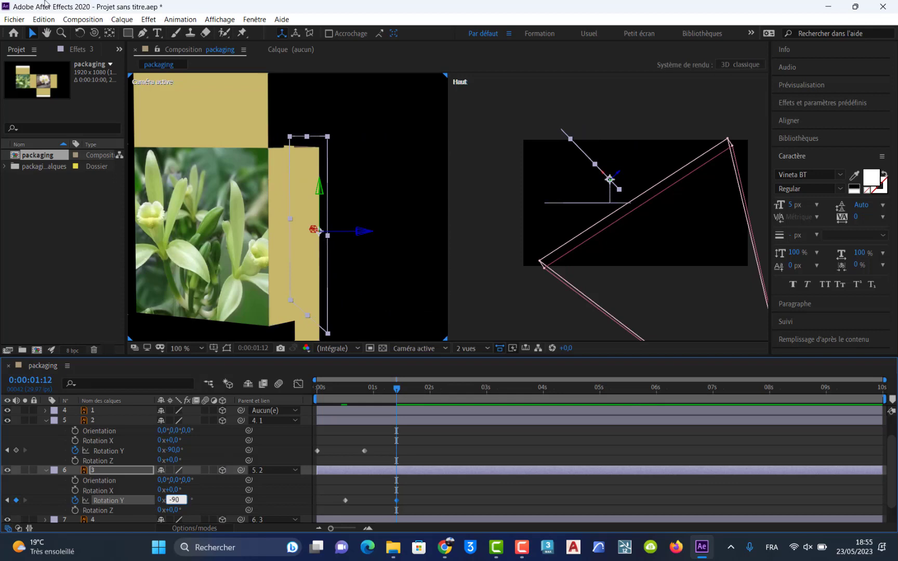
key(Return)
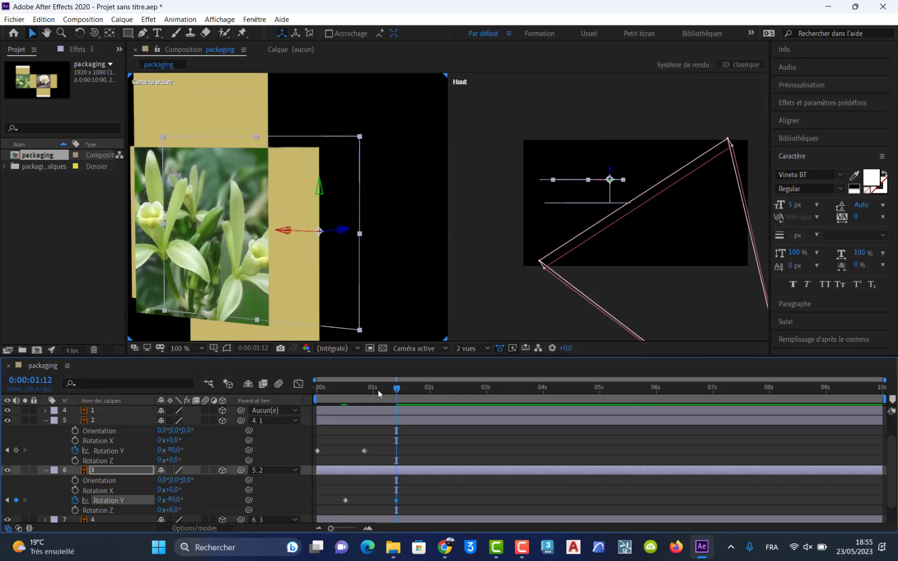
Step: At 0:00:01:21, orbit the camera around to the outside of the folded flower photo panel and select the adjoining side panel, layer 4
drag(396, 391, 413, 409)
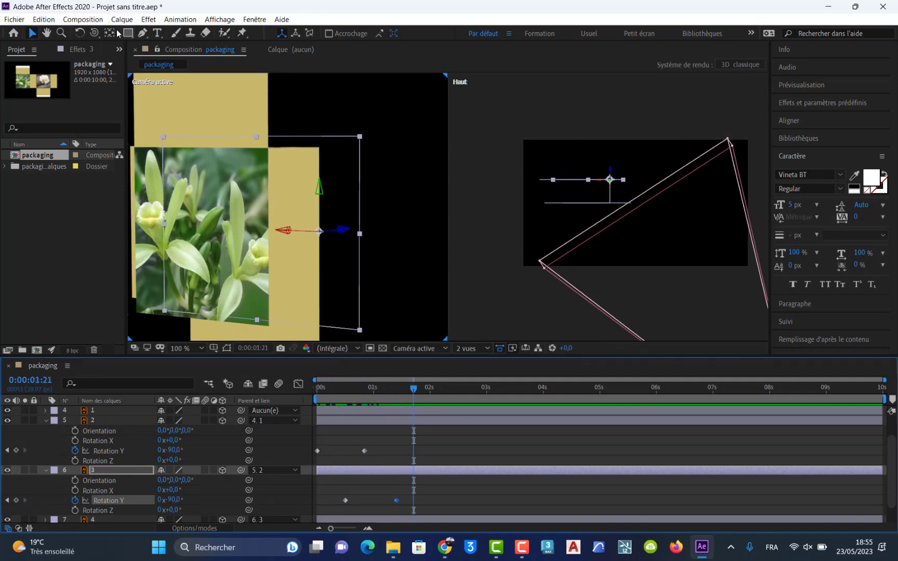
click(94, 32)
drag(346, 239, 239, 256)
drag(344, 248, 256, 249)
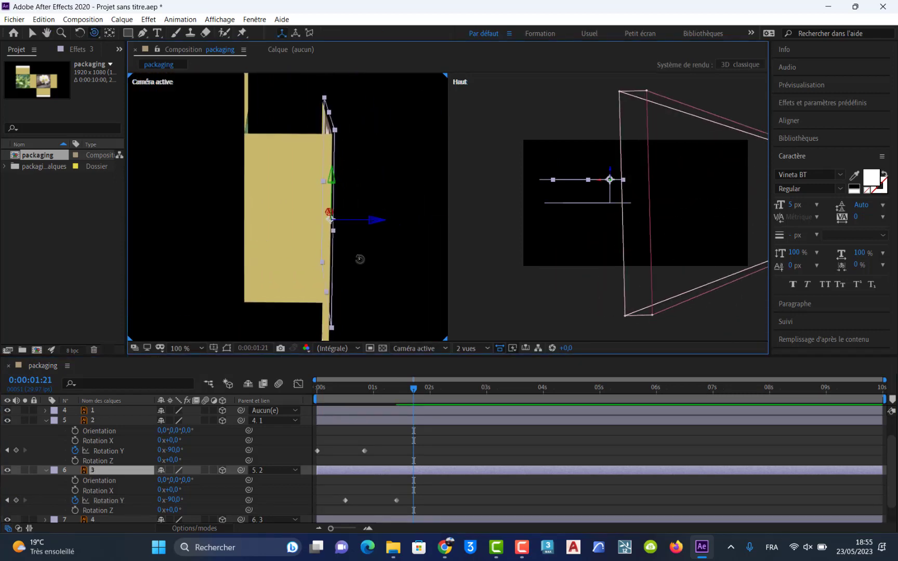
drag(358, 259, 293, 261)
key(h)
drag(351, 257, 217, 251)
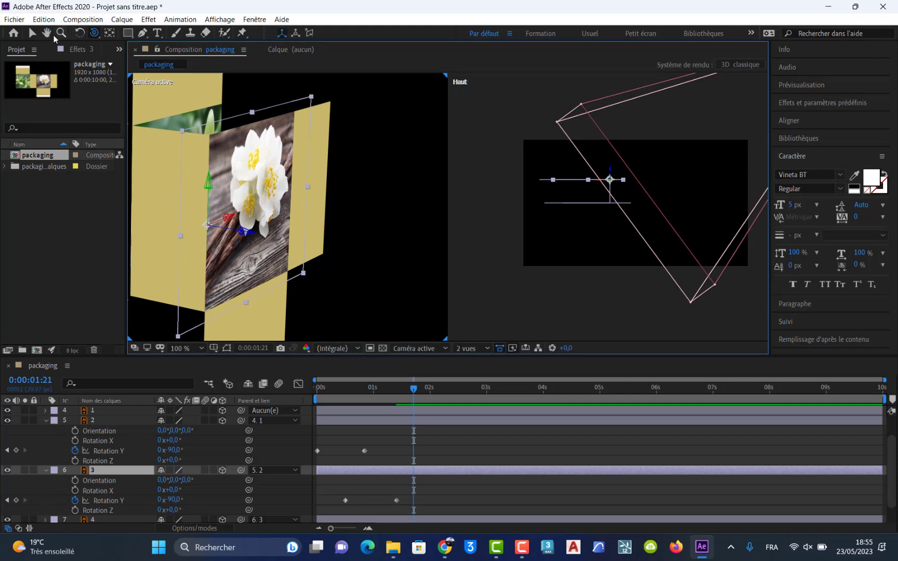
click(32, 33)
click(322, 216)
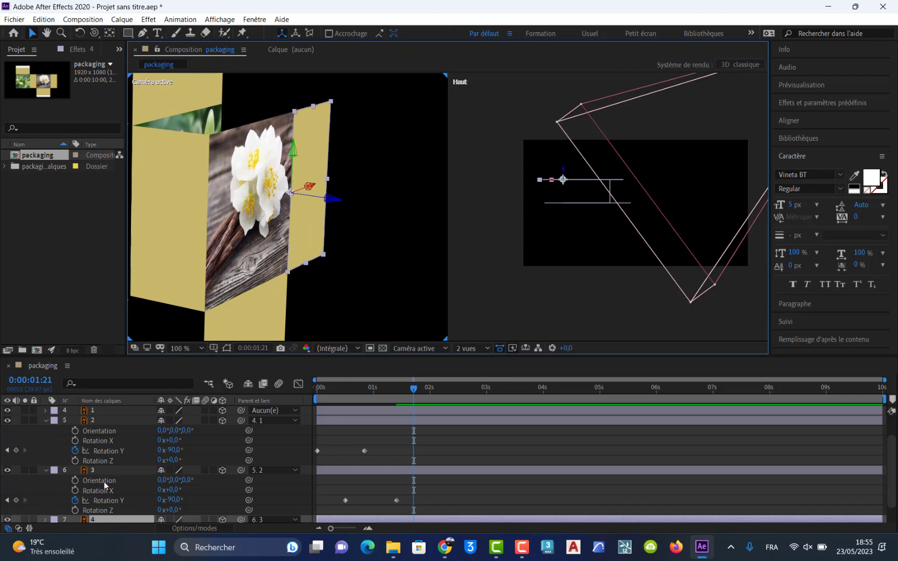
Step: Animate layer 4's Rotation Y with a first keyframe at 0:00:00:28 and a -90° keyframe at 0:00:01:28
scroll(134, 455, down, 1)
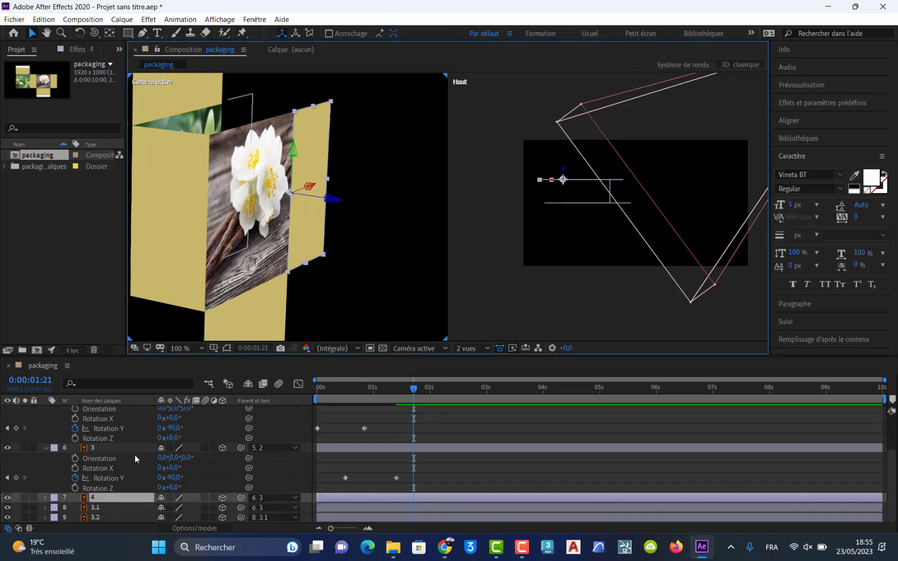
key(r)
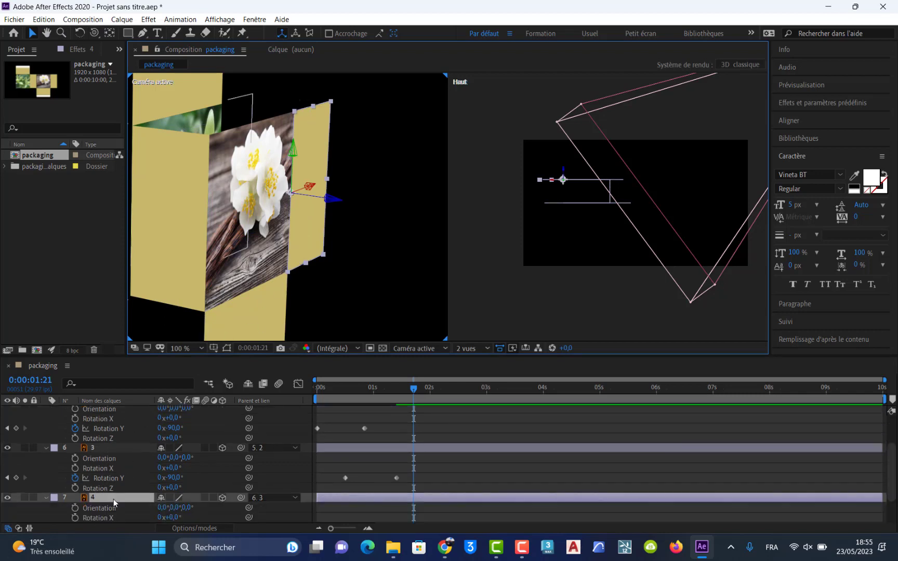
scroll(113, 499, down, 2)
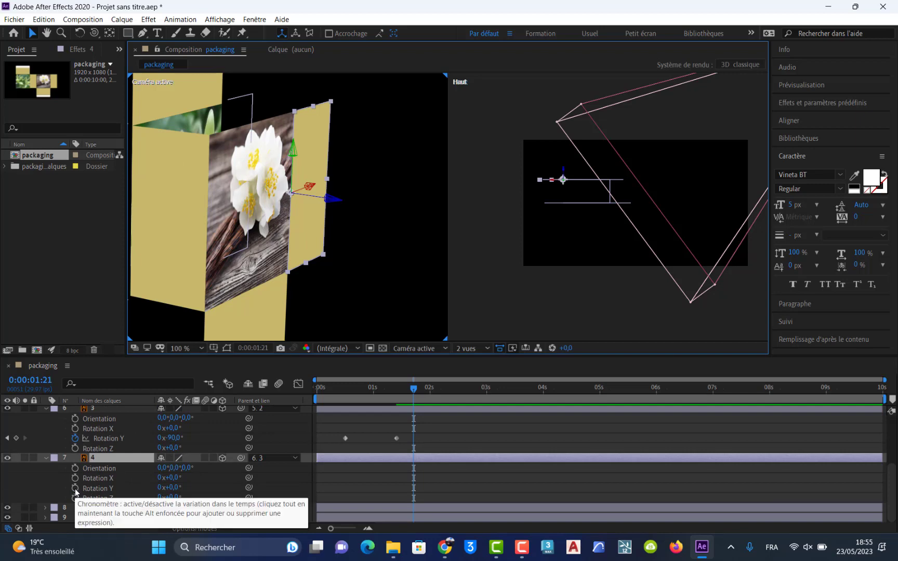
drag(414, 391, 370, 391)
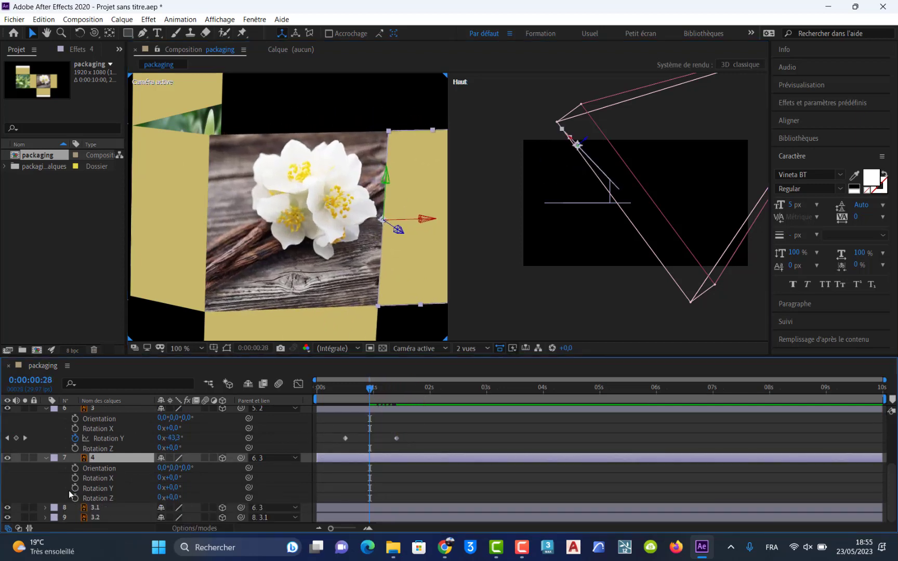
click(74, 487)
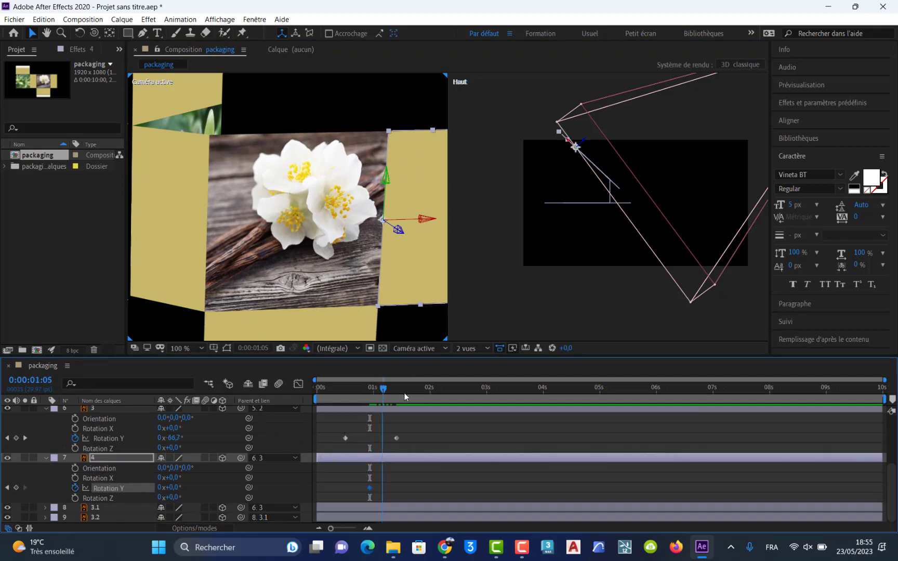
click(426, 390)
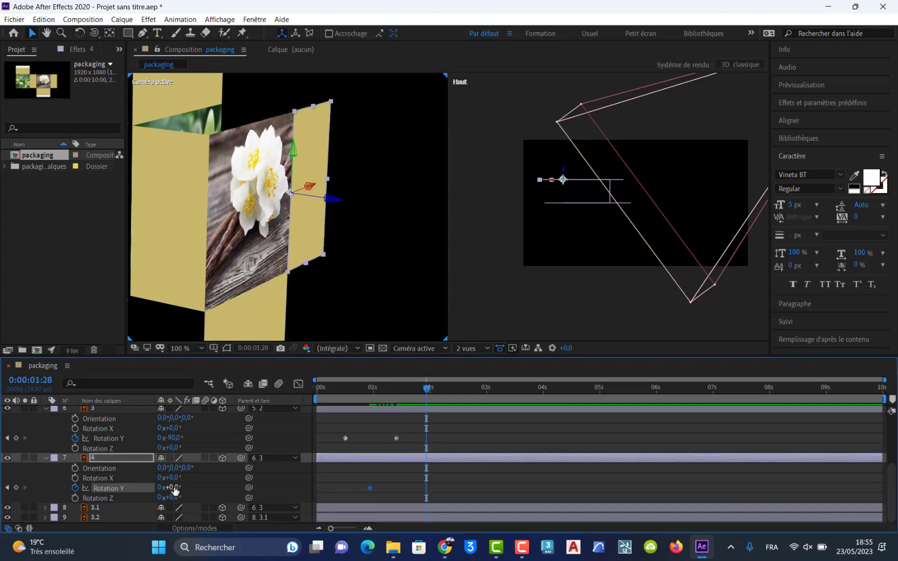
mouse_move(175, 491)
mouse_down()
mouse_move(164, 490)
mouse_move(177, 490)
mouse_up()
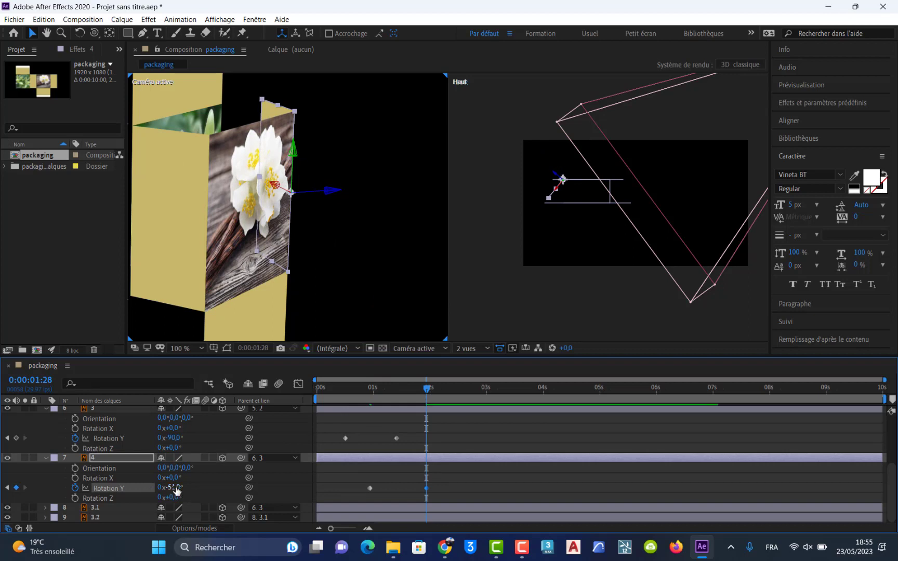
click(175, 489)
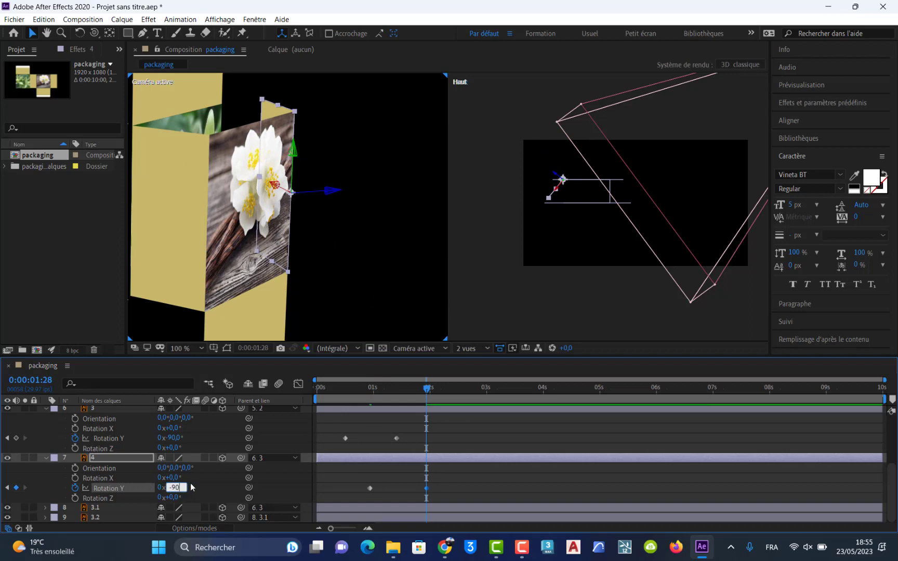
key(Return)
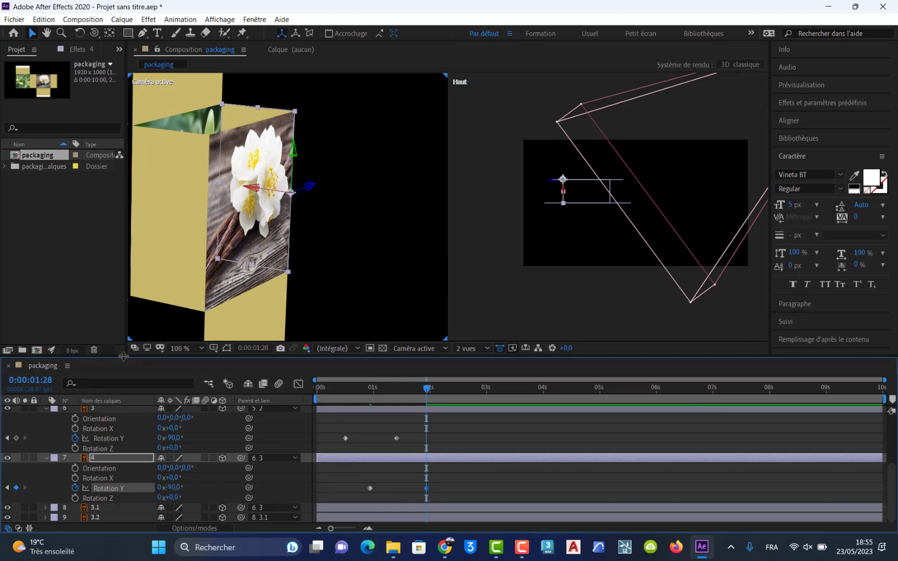
Step: Preview the side panels folding by scrubbing from 0:00:00:00 to 0:00:02:03 with the whole layout in view
drag(427, 390, 257, 426)
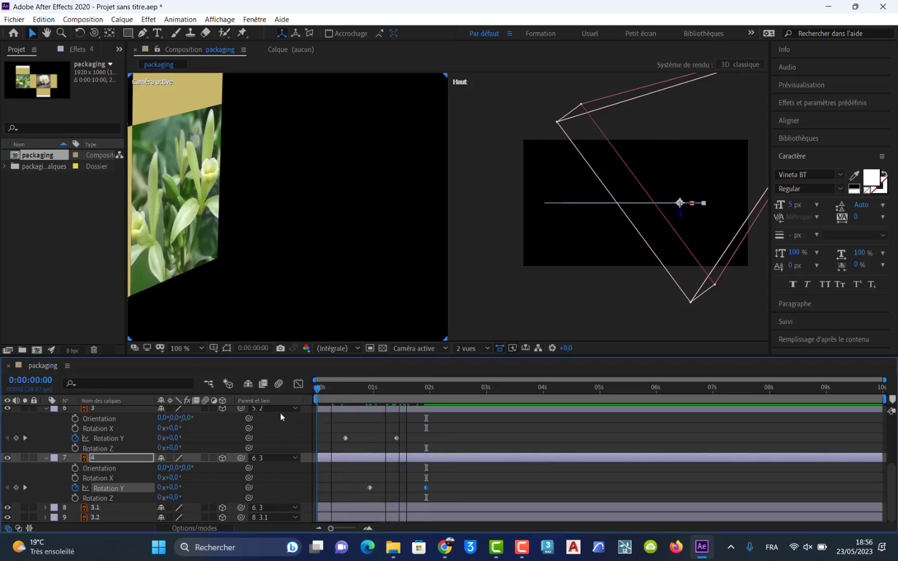
scroll(265, 227, down, 4)
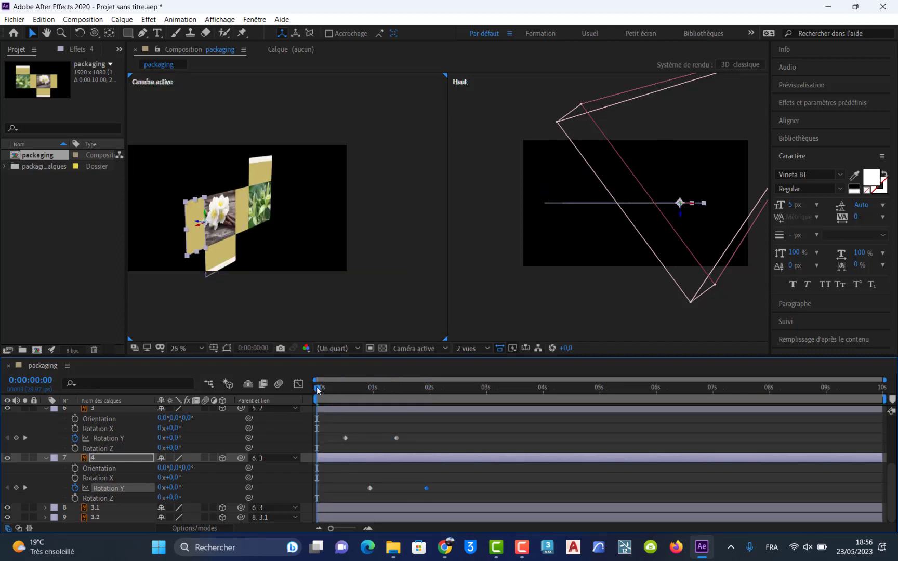
drag(317, 387, 437, 408)
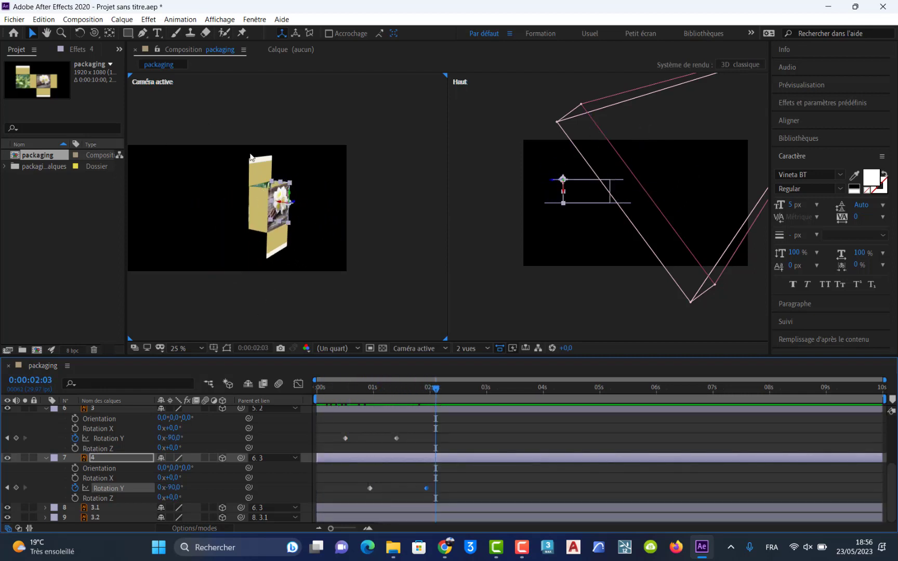
Step: Orbit the camera to the box's open top, select top flap layer 1.1 and reveal its rotation properties at 0:00:01:20
key(c)
drag(319, 226, 255, 208)
scroll(255, 208, up, 1)
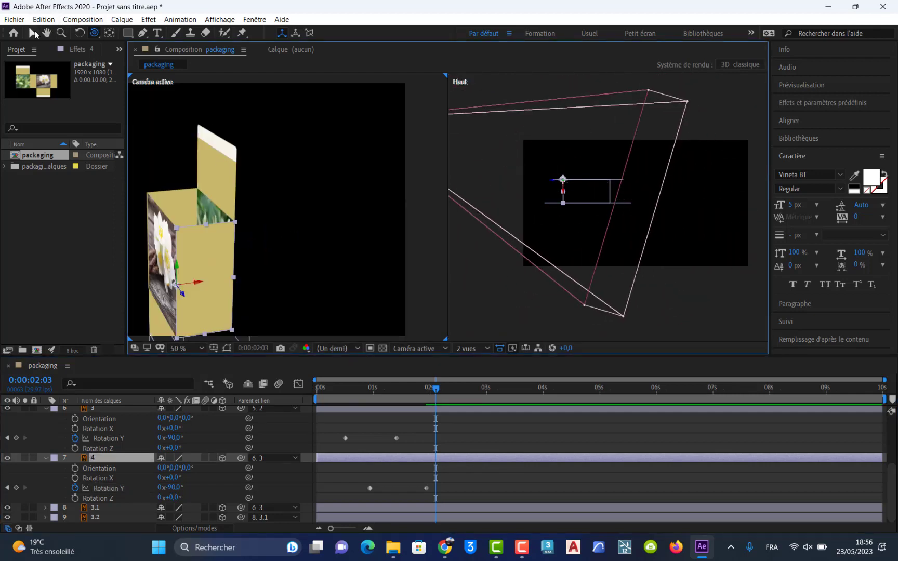
click(33, 34)
click(229, 192)
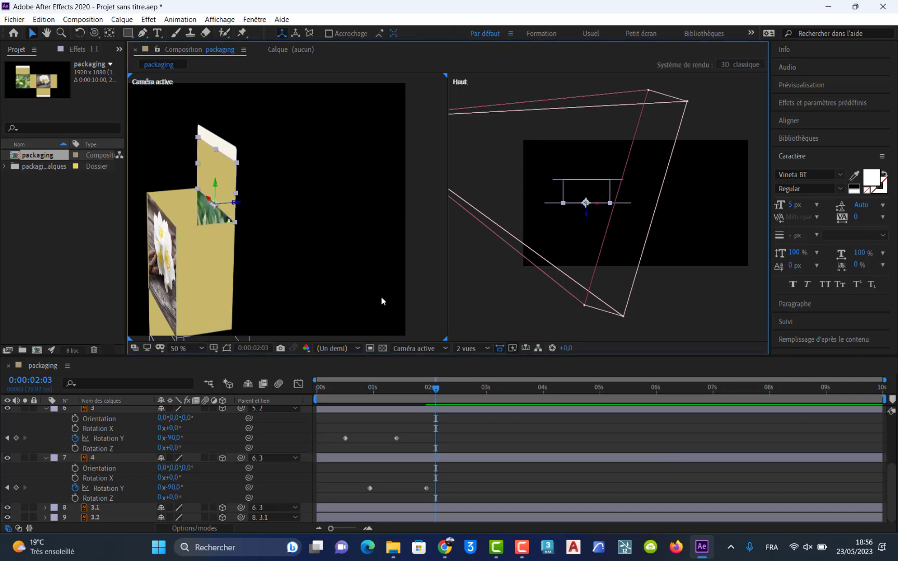
drag(435, 388, 411, 394)
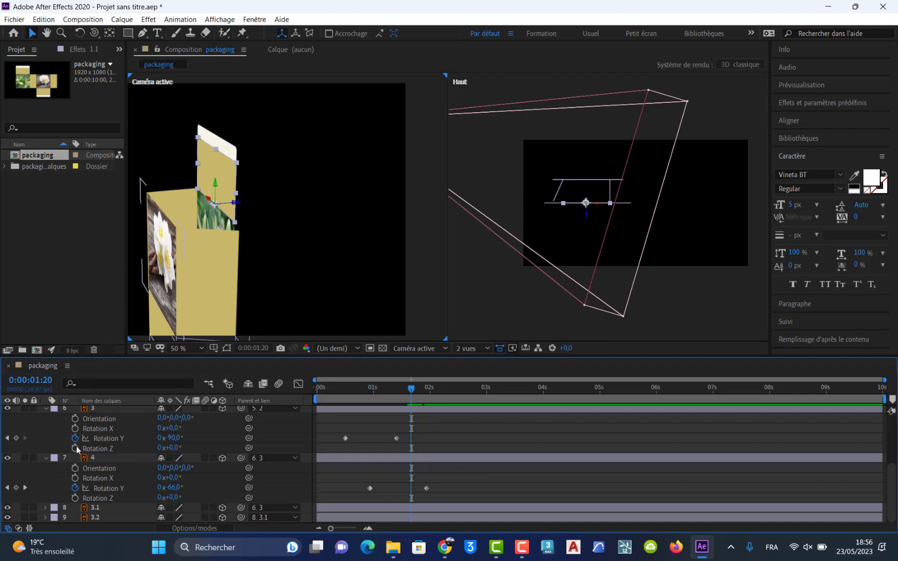
scroll(78, 447, up, 4)
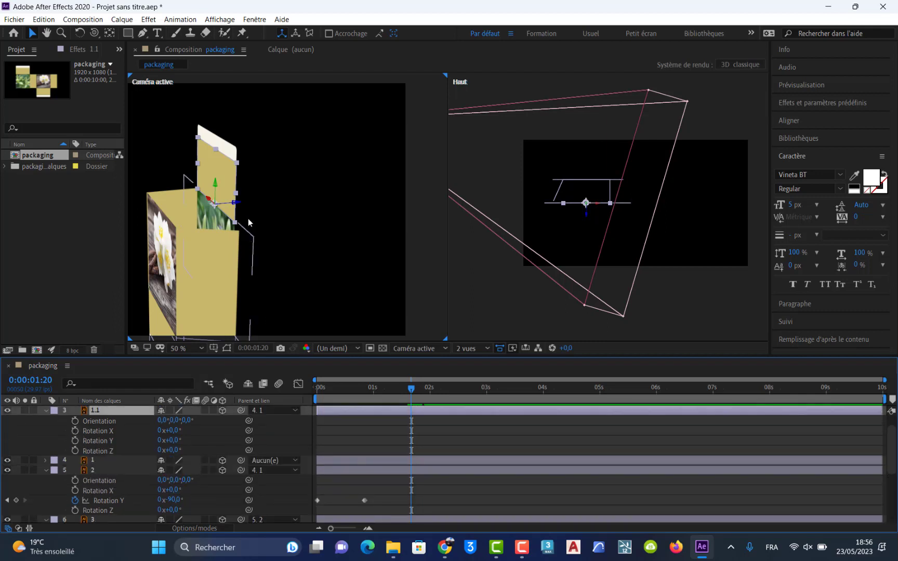
Step: Test rotating top flap layer 1.1 around its X axis and undo the trial rotation
drag(170, 433, 197, 449)
click(178, 430)
key(ctrl+z)
key(ctrl+z)
key(ctrl+z)
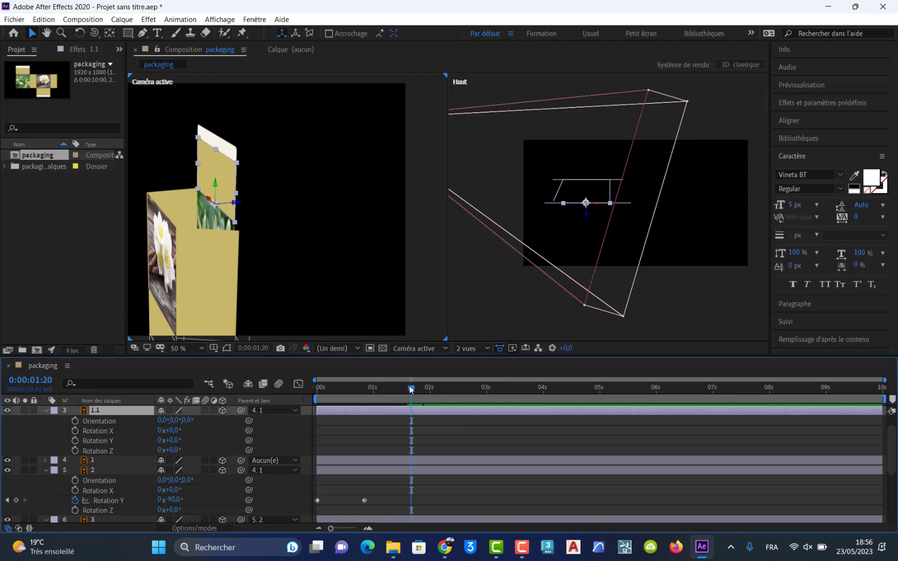
Step: Animate layer 1.1's Rotation X with a first keyframe at 0:00:01:21 and a -90° keyframe at 0:00:02:17
mouse_move(410, 389)
mouse_down()
mouse_move(373, 391)
mouse_move(428, 396)
mouse_move(409, 400)
mouse_up()
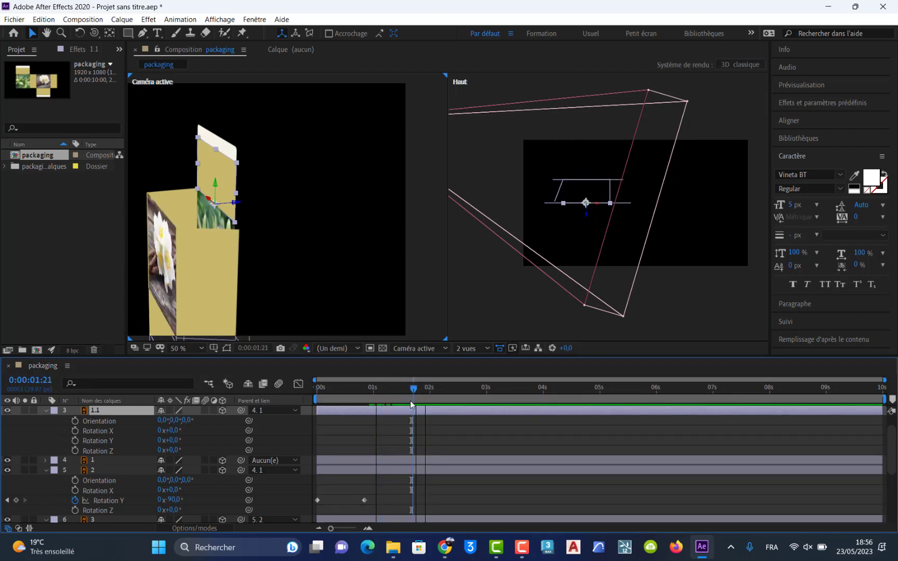
click(73, 430)
drag(415, 392, 462, 392)
drag(173, 431, 156, 431)
click(176, 430)
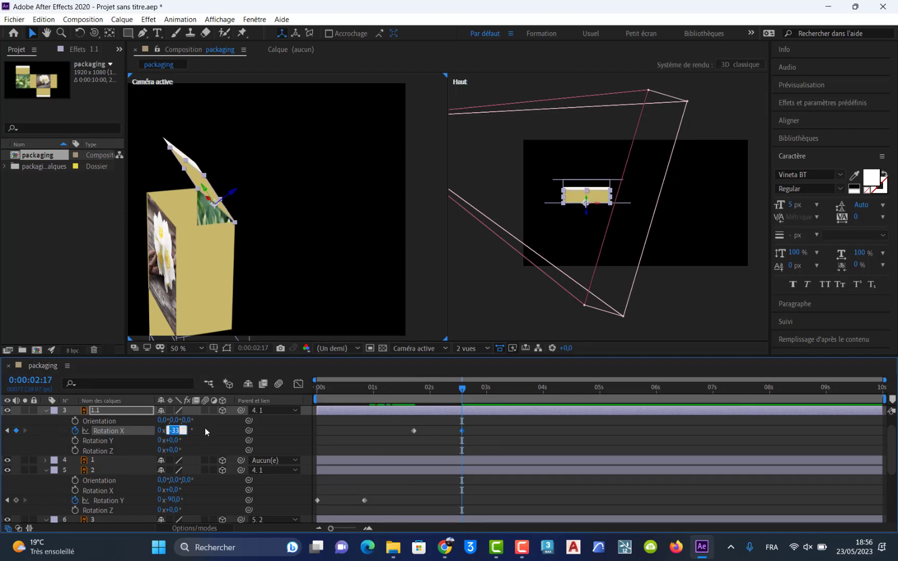
text(-90)
key(Return)
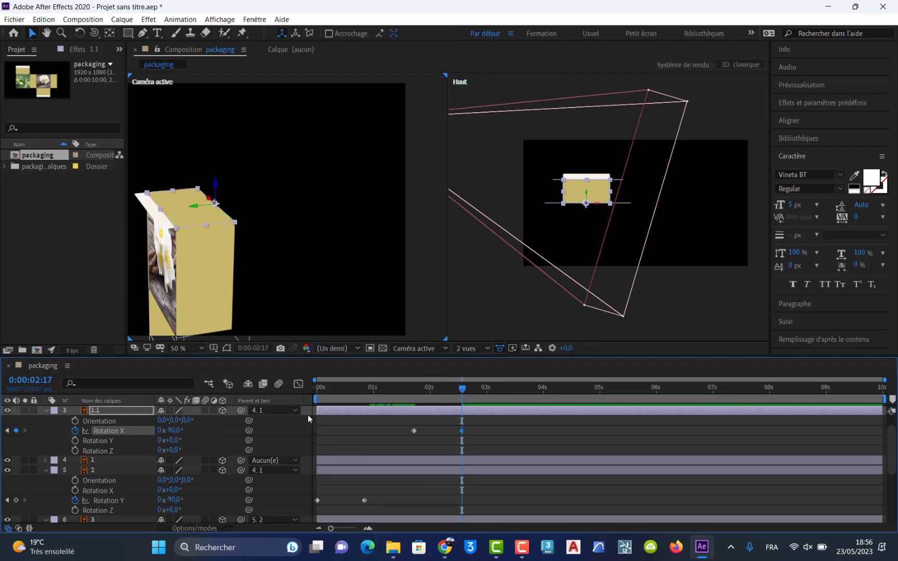
Step: Select the glue flap layer 1.2, reveal its rotation properties and set a first Rotation X keyframe at 0:00:02:05
drag(462, 388, 439, 388)
scroll(146, 457, up, 2)
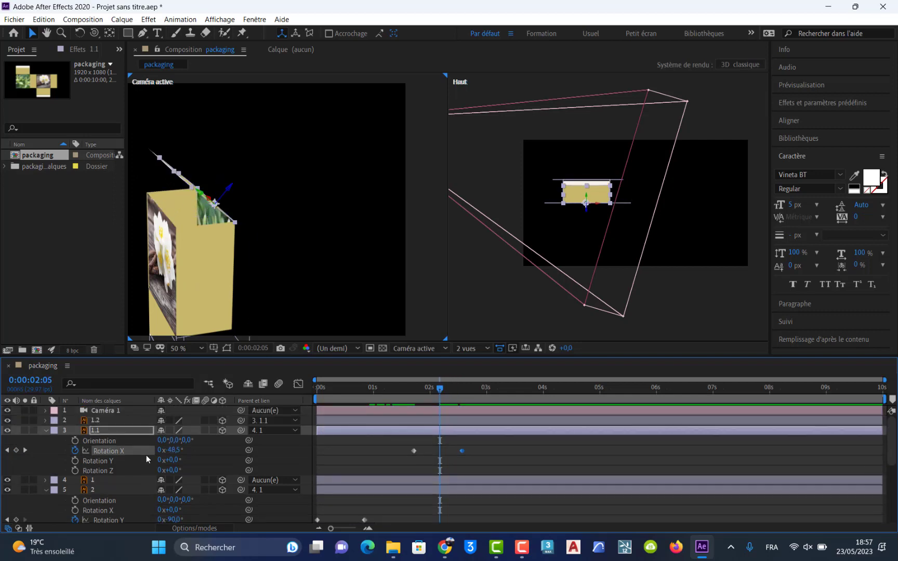
click(92, 421)
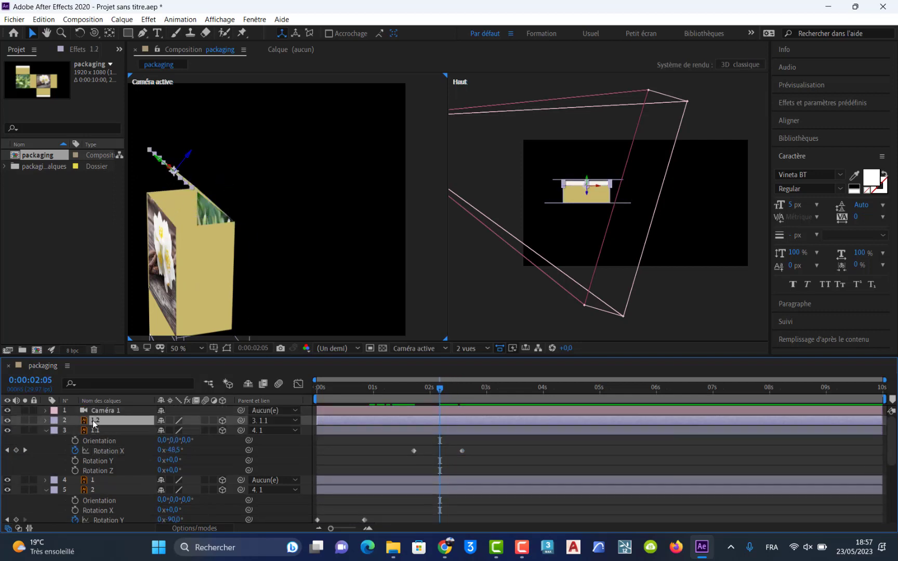
key(r)
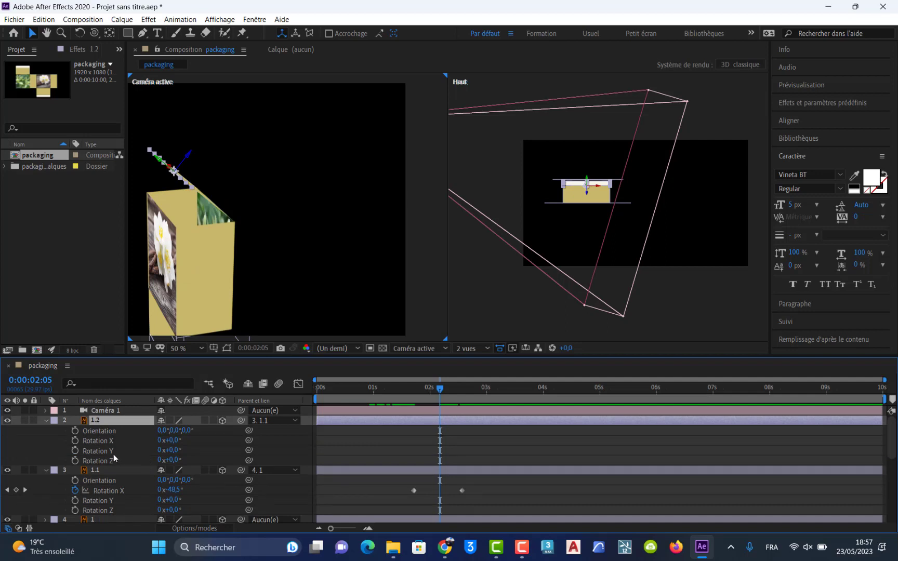
click(75, 441)
Step: Add a -90° Rotation X keyframe to layer 1.2 at 0:00:02:22
drag(440, 391, 471, 393)
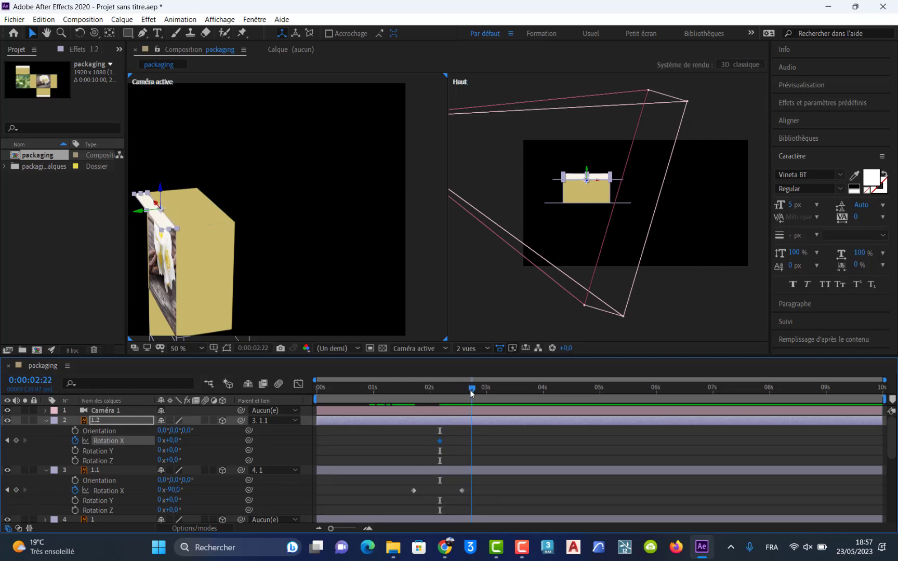
drag(174, 445, 137, 449)
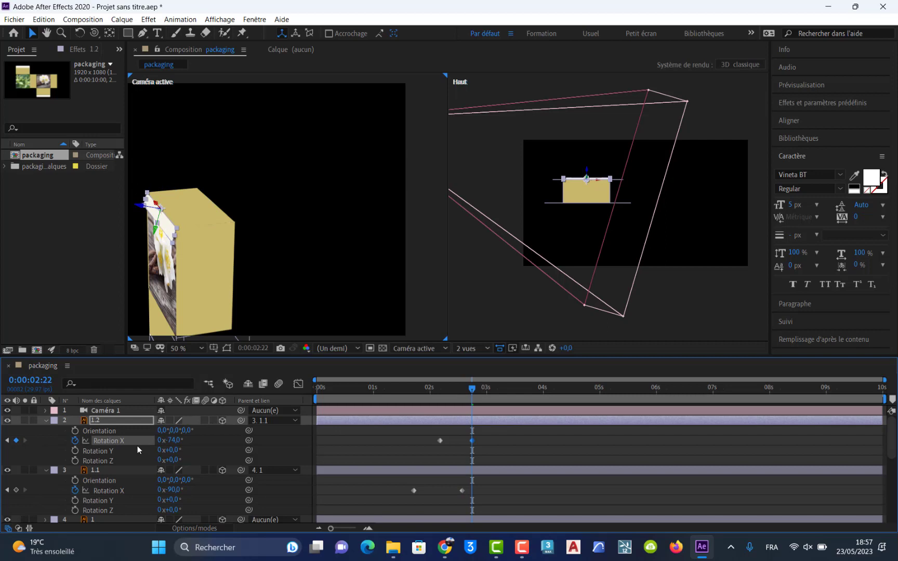
click(172, 440)
text(-90)
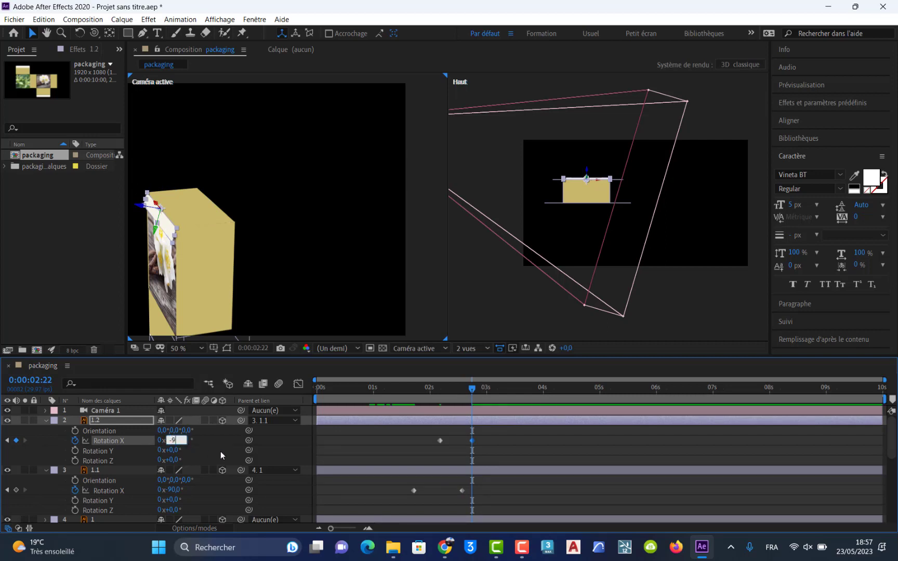
key(Return)
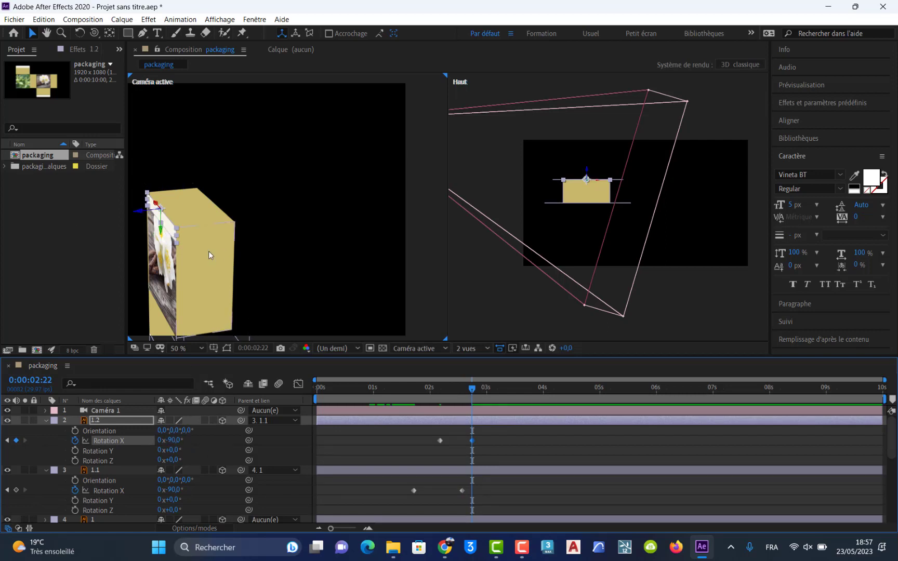
Step: Inspect the folded flap up close and refine layer 1.2's Rotation X at 0:00:02:22 to -96° so it tucks inside the box
drag(178, 244, 256, 248)
key(period)
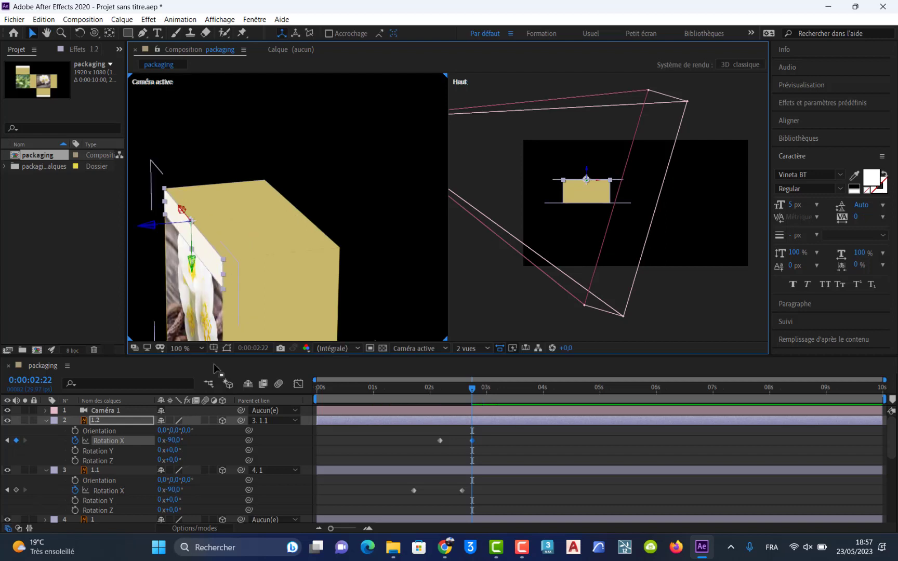
drag(175, 443, 177, 448)
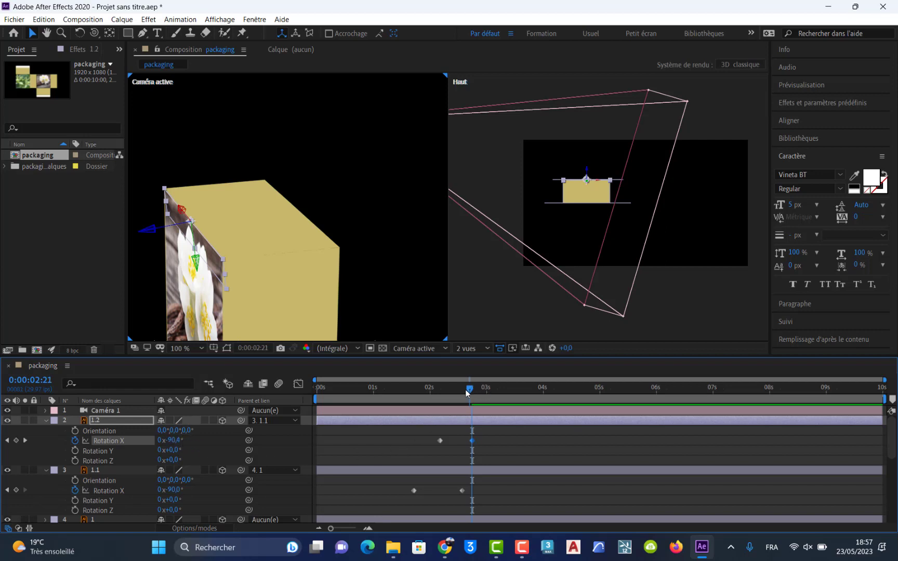
Step: Shift both of layer 1.2's Rotation X keyframes earlier so its fold starts at 0:00:01:14, checking the closure up to 0:00:02:17
drag(465, 389, 416, 441)
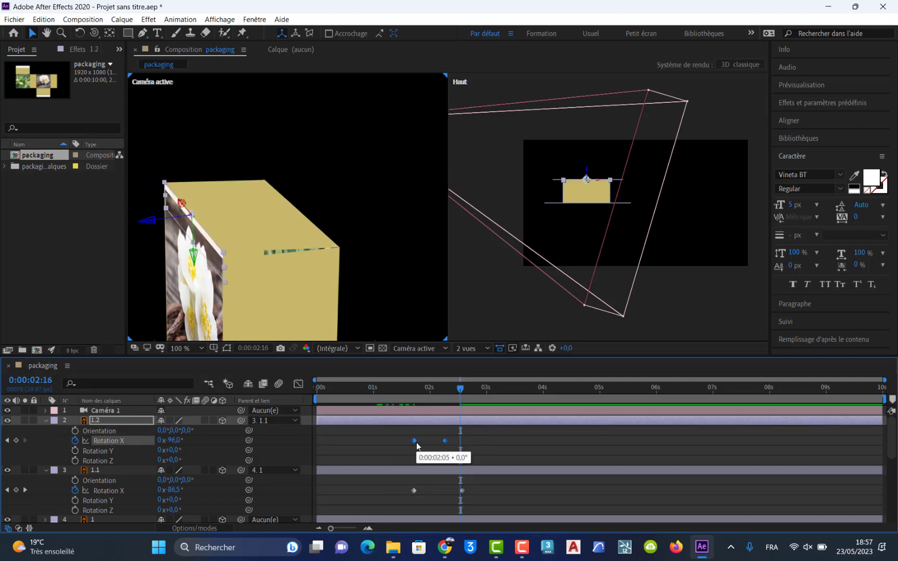
drag(460, 394, 464, 431)
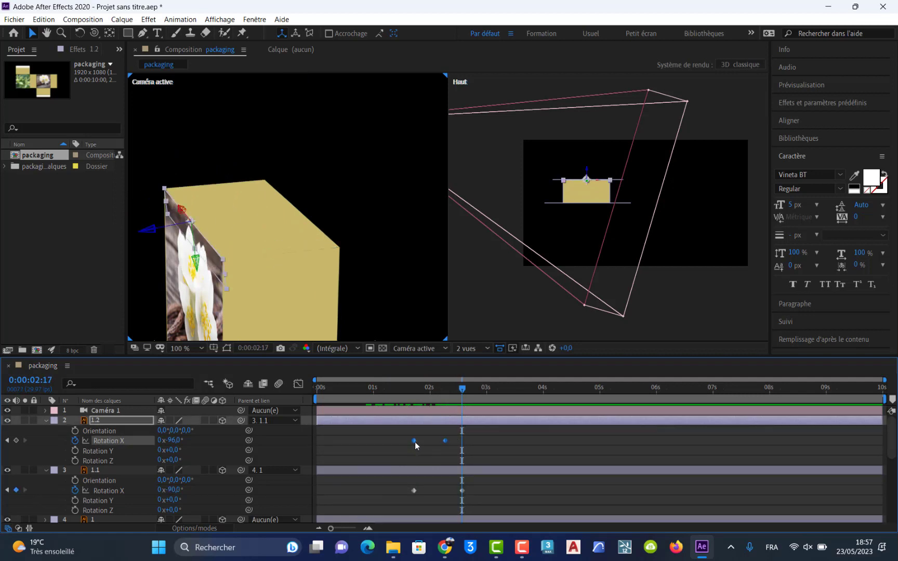
drag(414, 441, 401, 441)
mouse_move(461, 392)
mouse_down()
mouse_move(383, 397)
mouse_move(462, 408)
mouse_up()
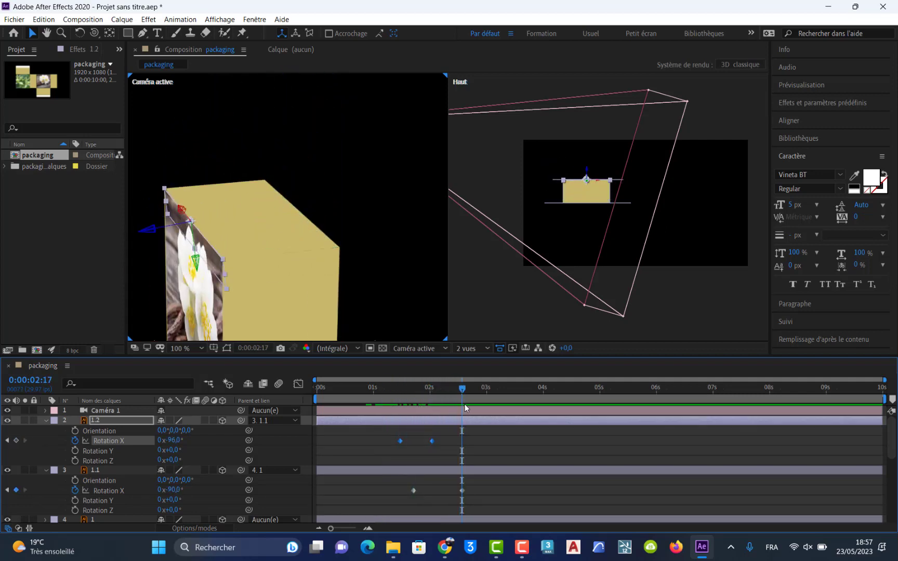
Step: Rotate base panel layer 1 in the active camera view with the Rotation tool to tilt the box and expose its opposite end
scroll(358, 278, down, 2)
scroll(359, 281, down, 1)
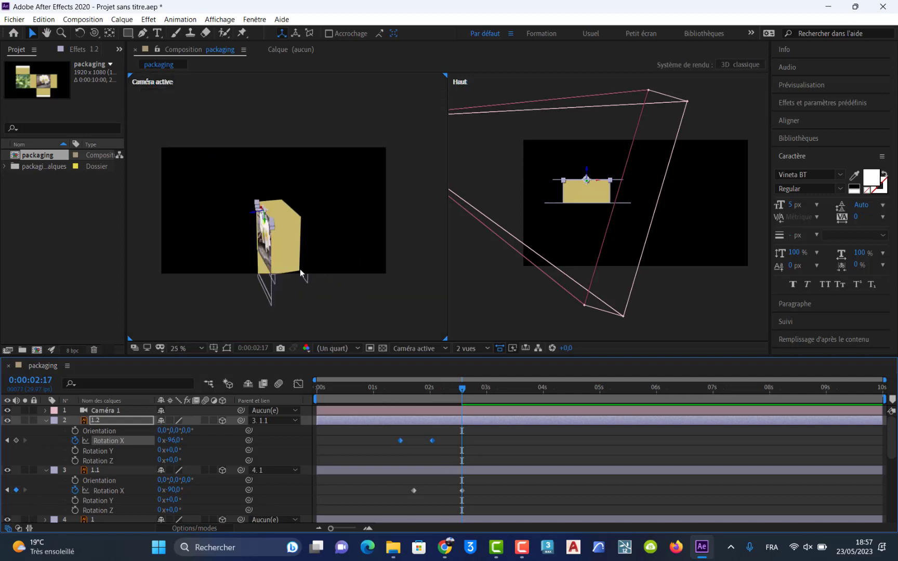
drag(286, 226, 291, 260)
click(85, 49)
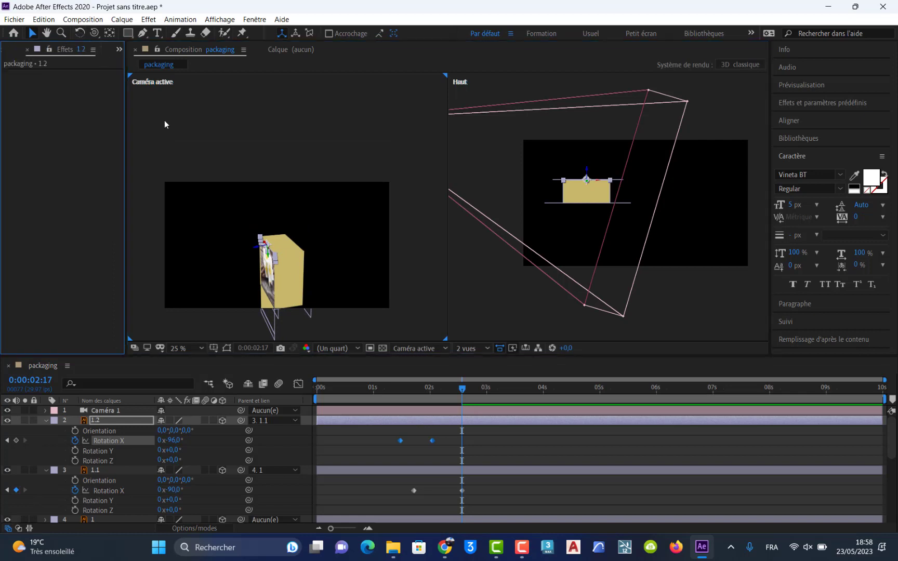
click(84, 32)
drag(312, 262, 301, 298)
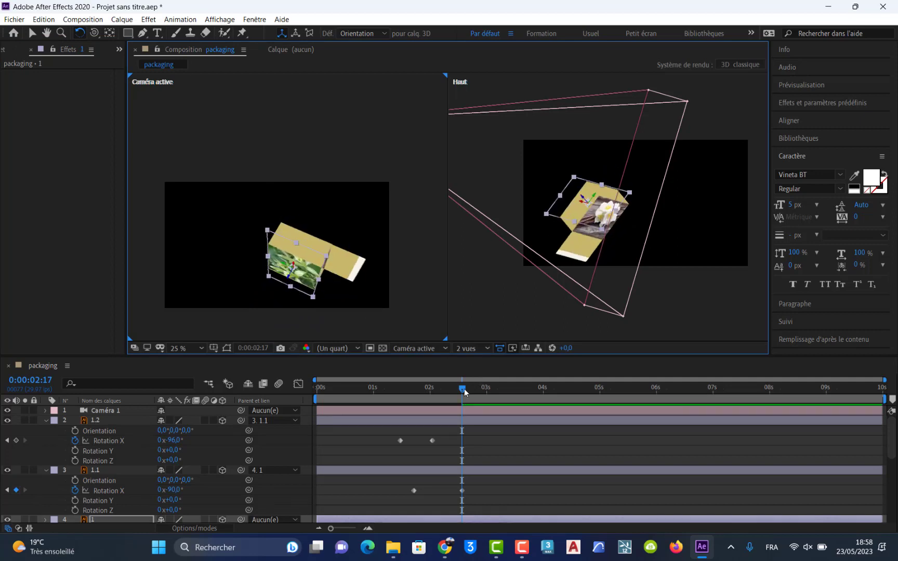
Step: Select bottom flap layer 3.1, reveal its rotation properties and set a first Rotation X keyframe at 0:00:01:15
drag(464, 392, 402, 392)
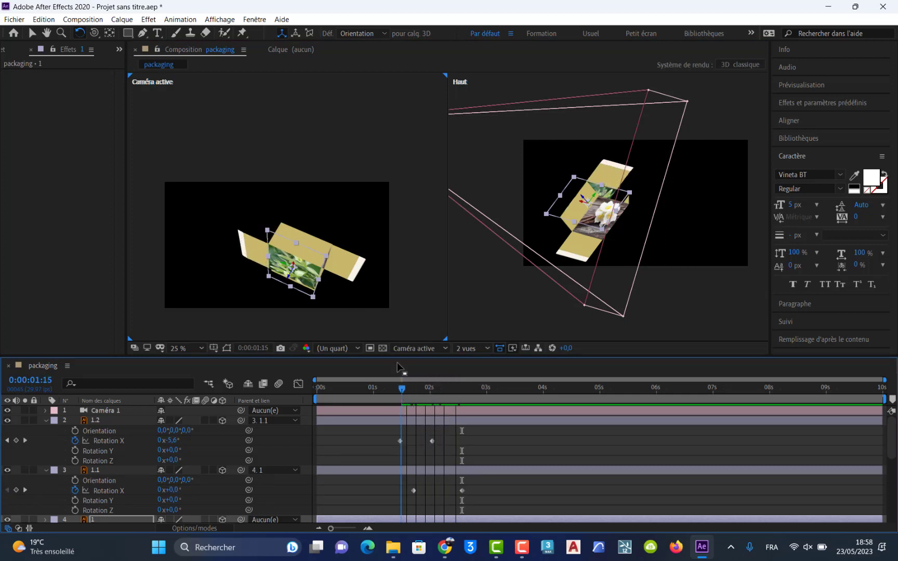
scroll(343, 258, up, 2)
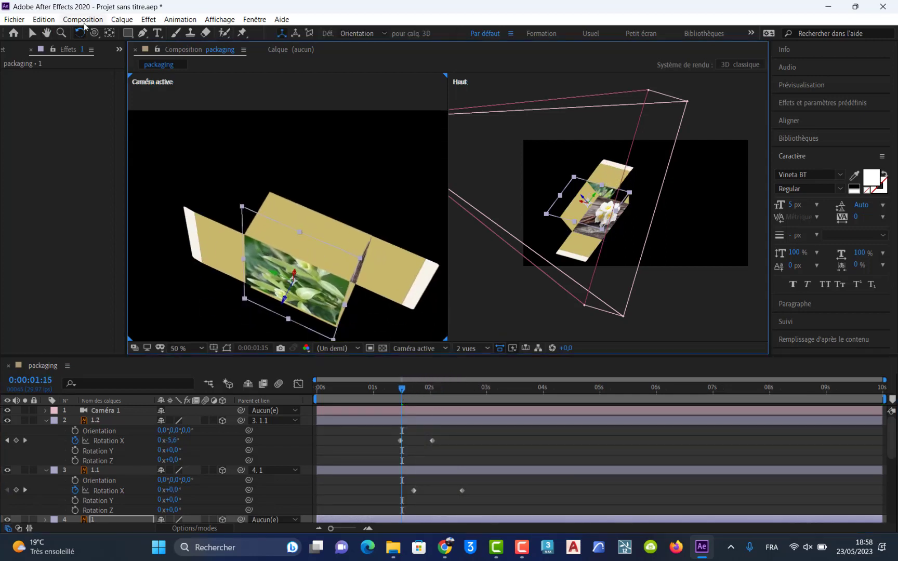
click(32, 33)
click(394, 273)
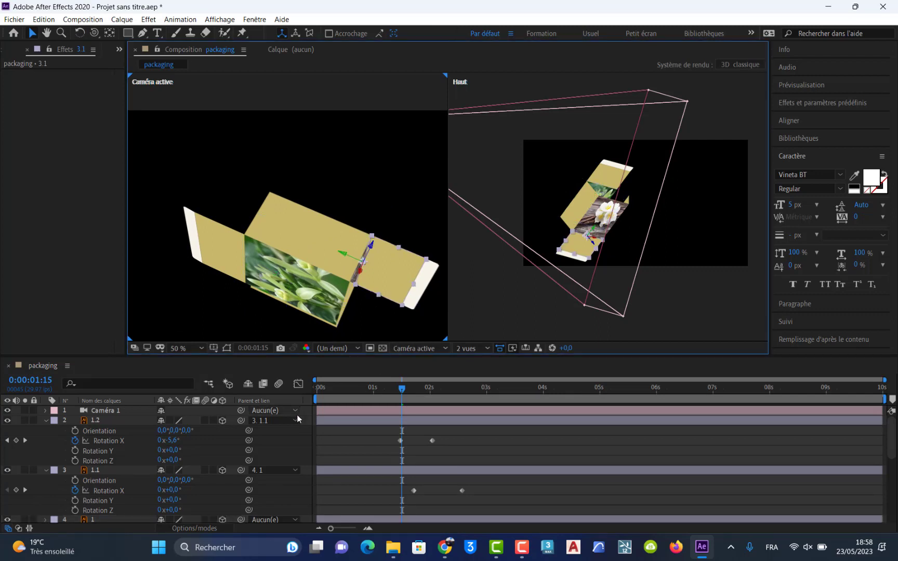
key(r)
scroll(113, 500, down, 1)
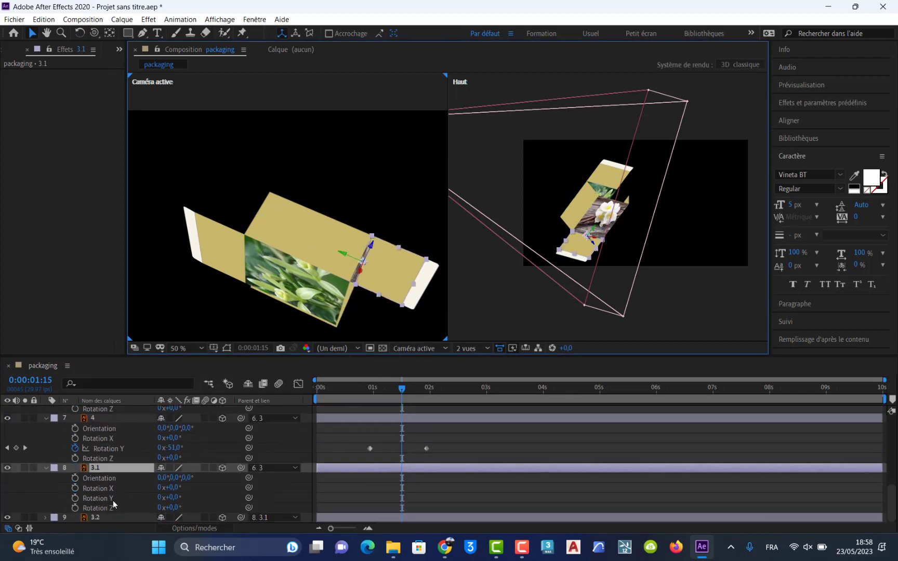
click(76, 489)
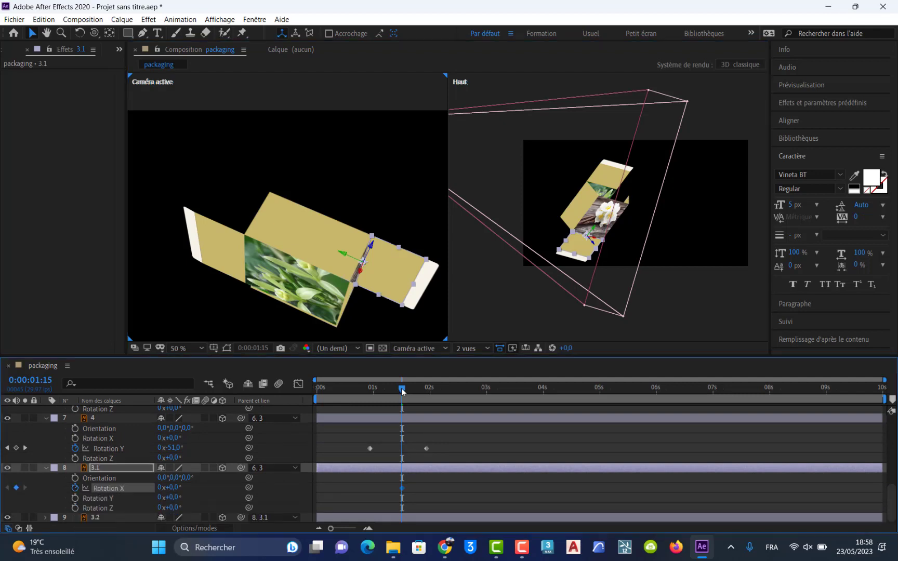
Step: Add a +90° Rotation X keyframe to layer 3.1 at 0:00:01:29 and scrub to 0:00:02:02 to check the fold
drag(405, 391, 427, 390)
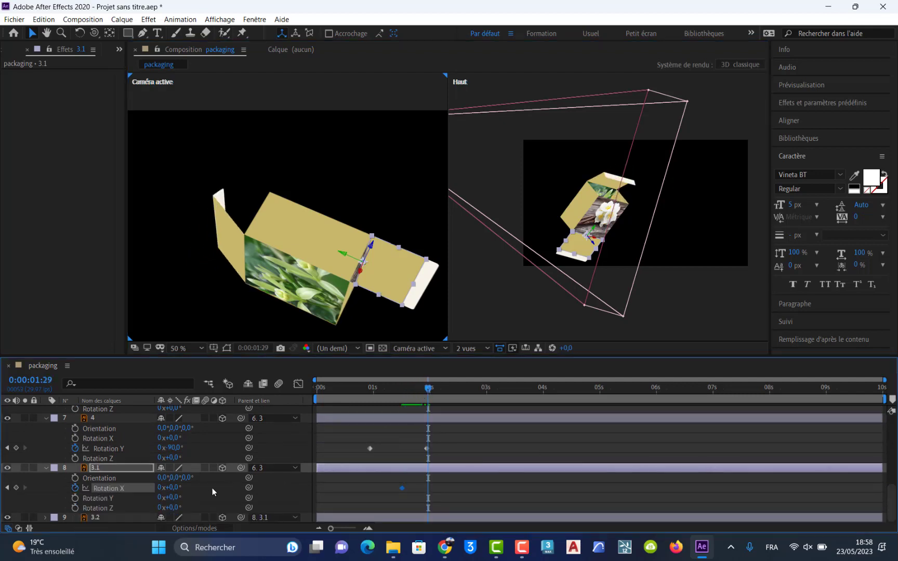
drag(175, 489, 204, 481)
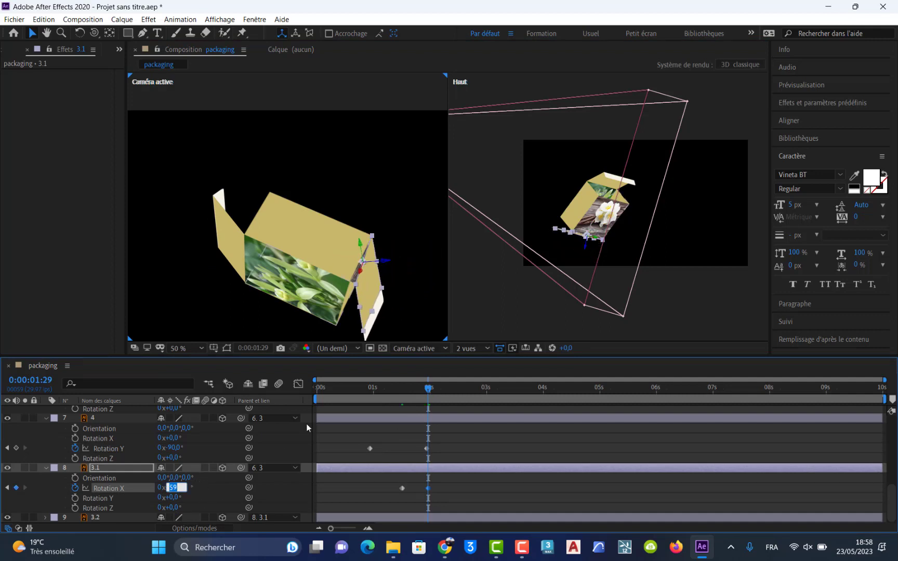
key(Return)
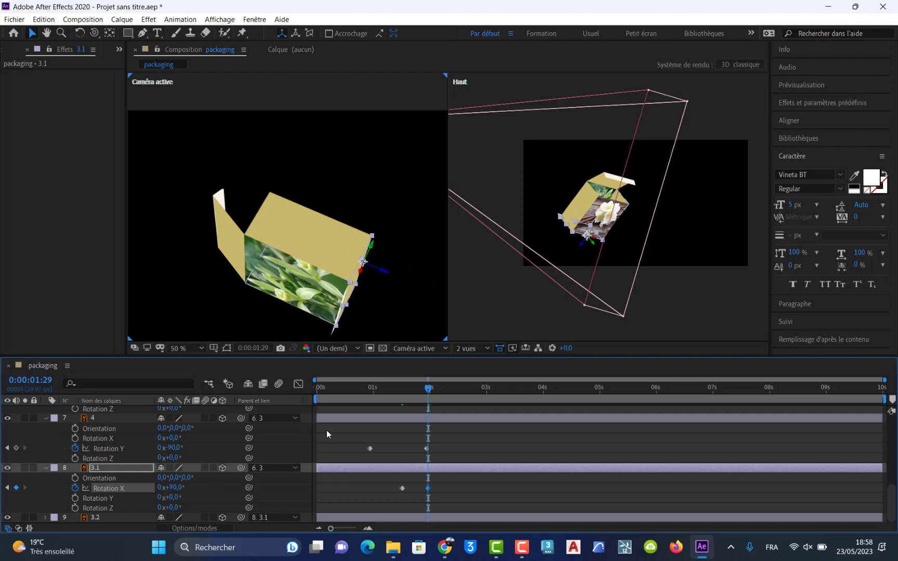
mouse_move(425, 391)
mouse_down()
mouse_move(392, 389)
mouse_move(437, 392)
mouse_up()
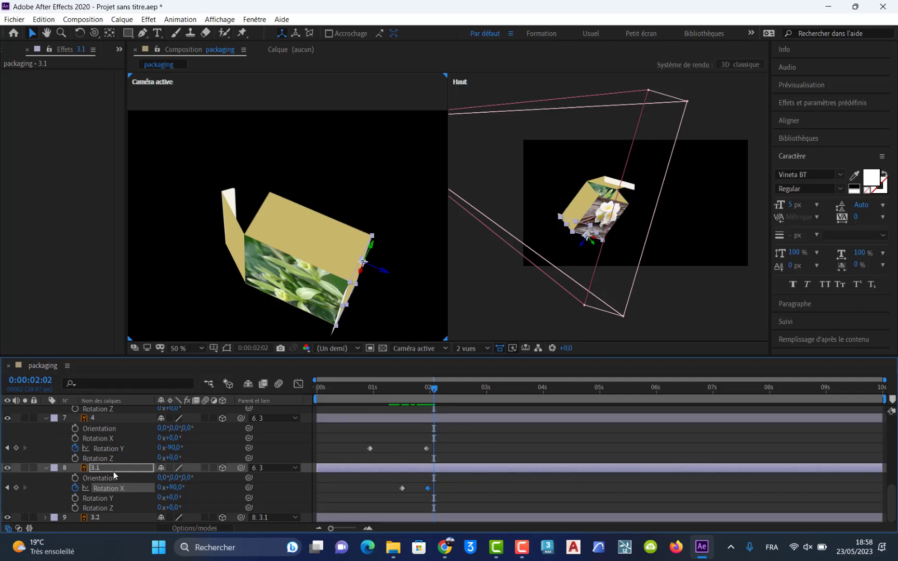
Step: Select the bottom glue flap layer 3.2 and reveal its rotation properties at 0:00:01:15
click(97, 516)
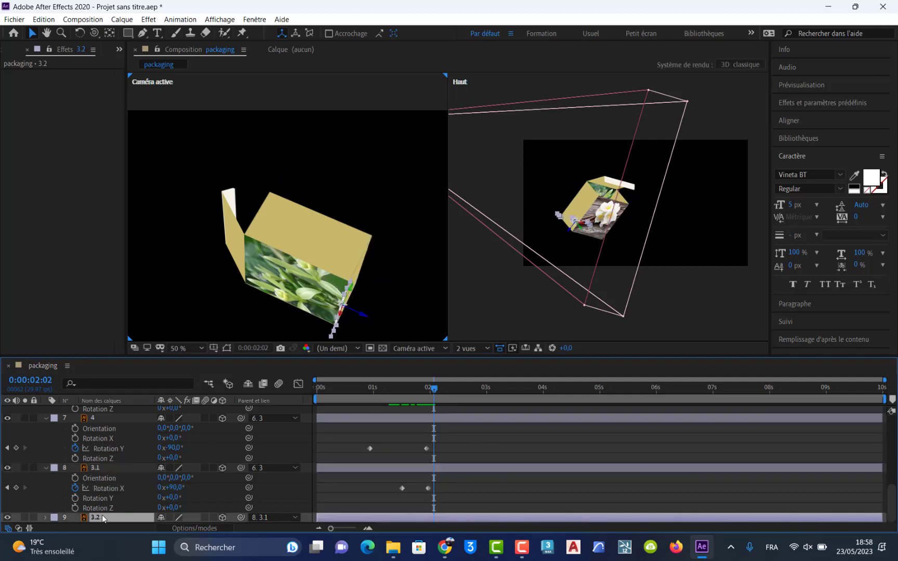
key(r)
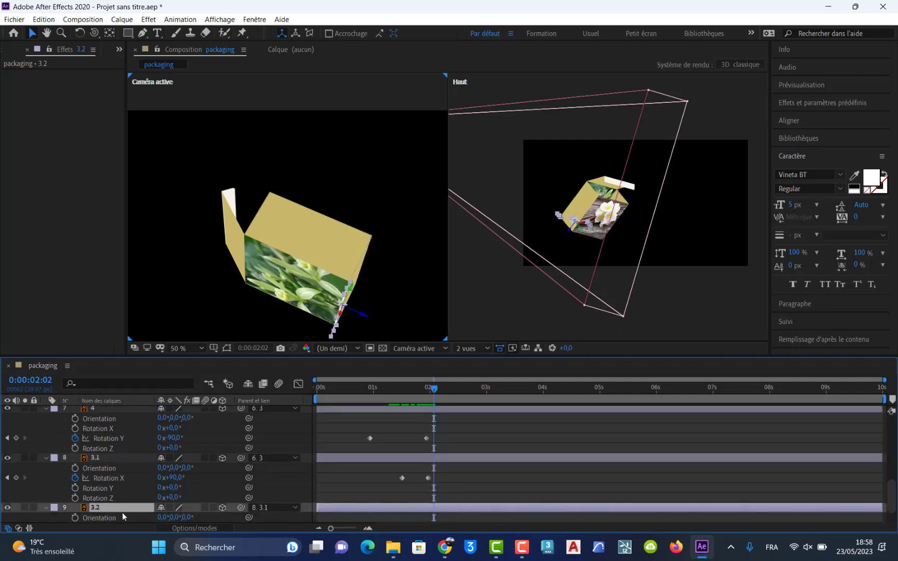
drag(434, 390, 403, 393)
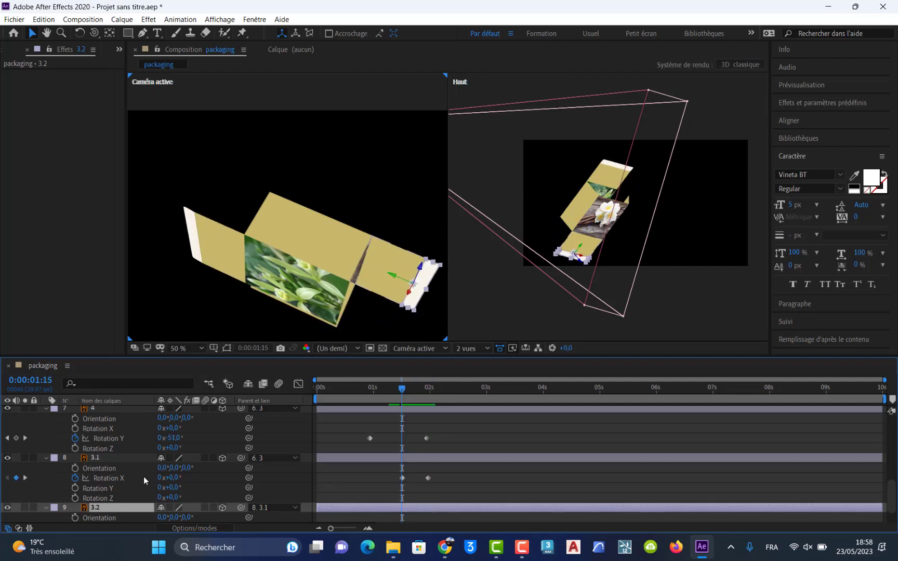
scroll(153, 487, down, 2)
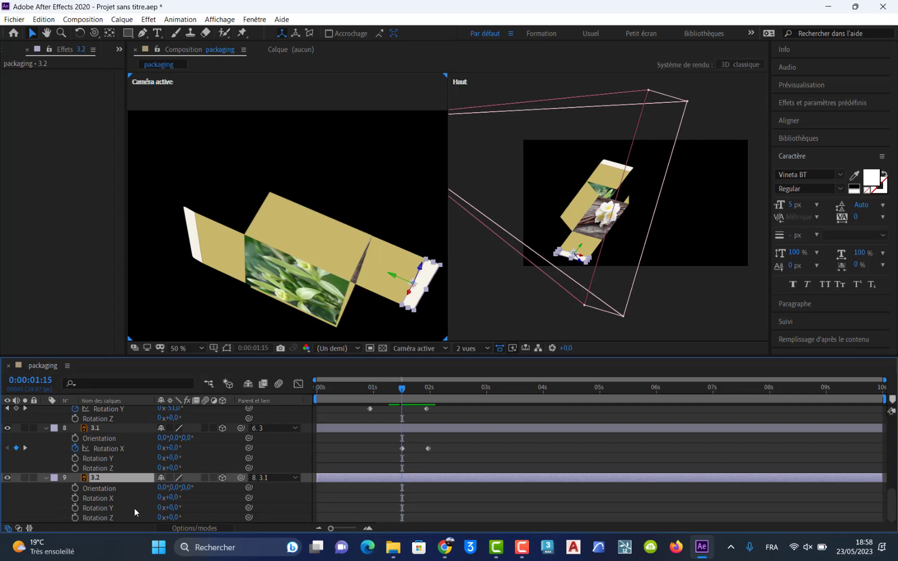
Step: Try animating layer 3.2's Rotation Y from a keyframe at 0:00:01:15 and undo the trial rotation and its keyframes
click(75, 508)
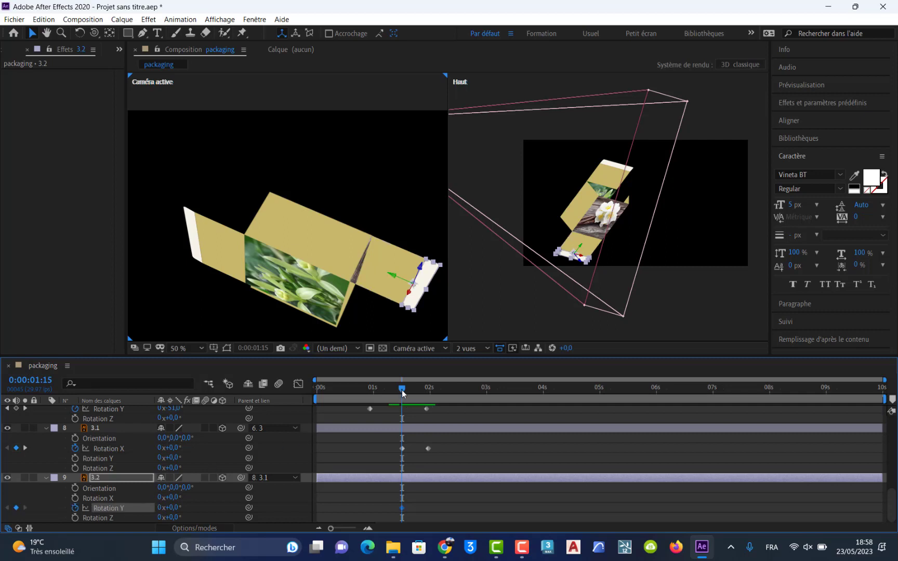
drag(403, 393, 414, 389)
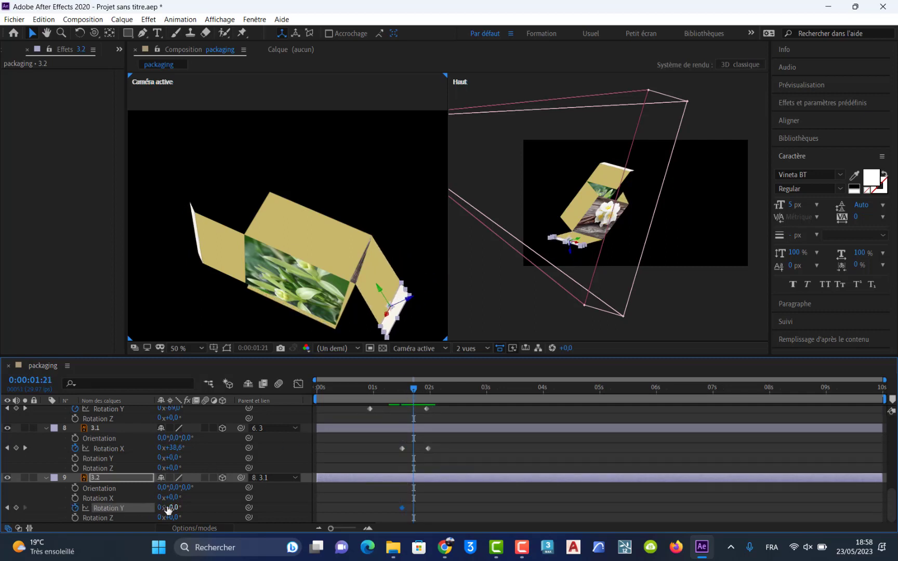
drag(167, 509, 176, 506)
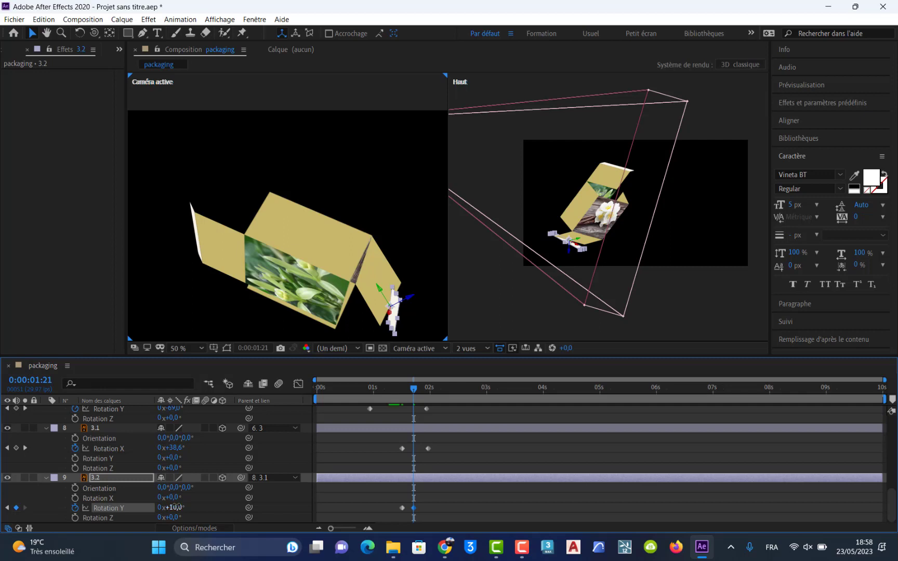
key(ctrl+z)
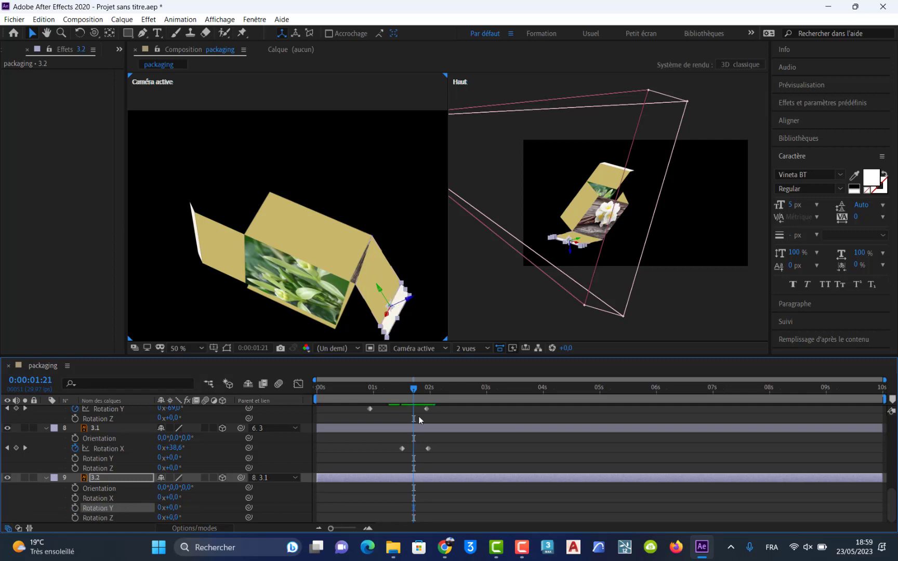
Step: Animate layer 3.2's Rotation X from a keyframe at 0:00:01:16 to +96° at 0:00:01:26 and scrub to 0:00:02:23 to check the fold
drag(413, 390, 405, 394)
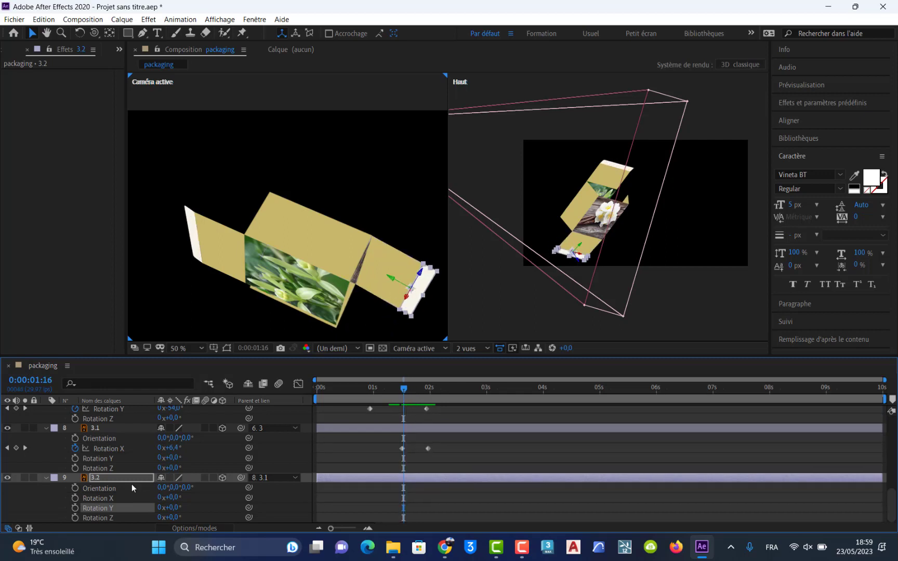
click(75, 497)
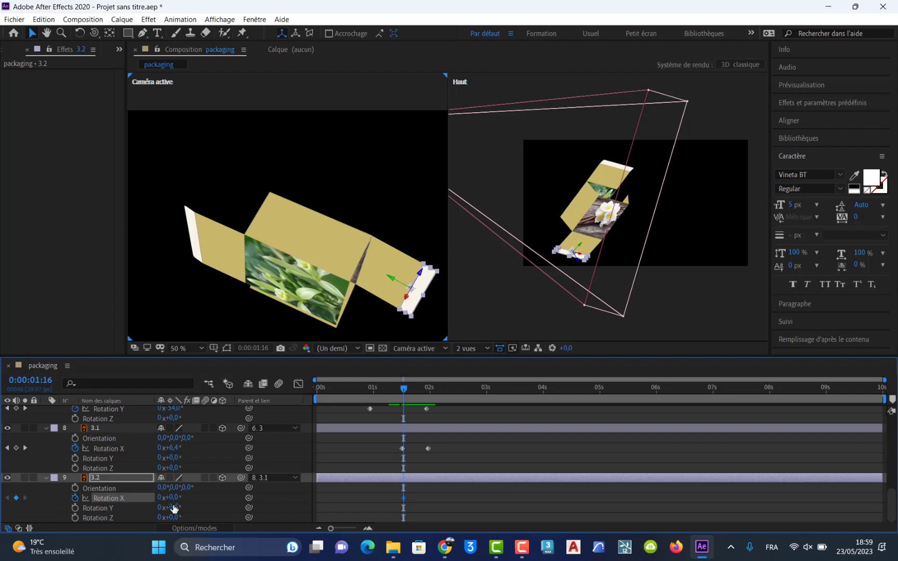
drag(404, 389, 423, 389)
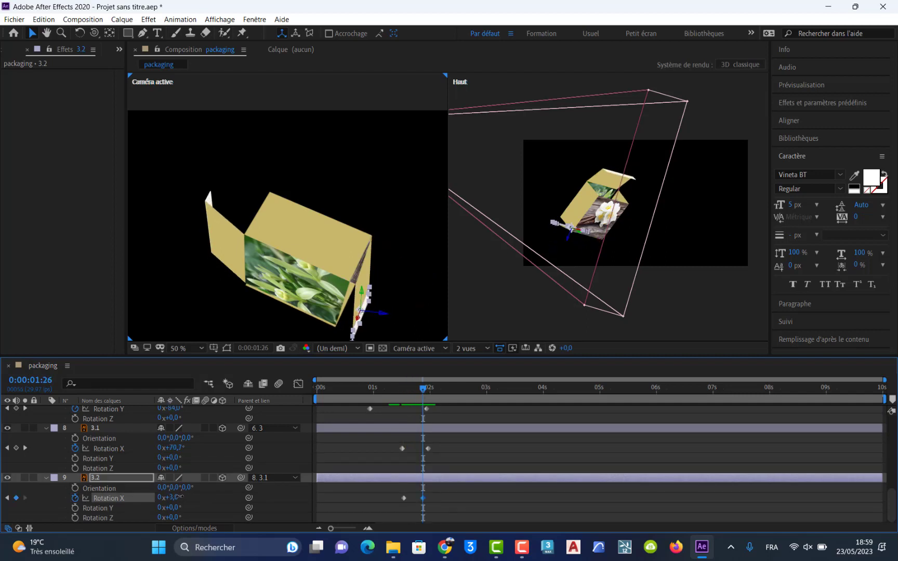
drag(176, 497, 200, 492)
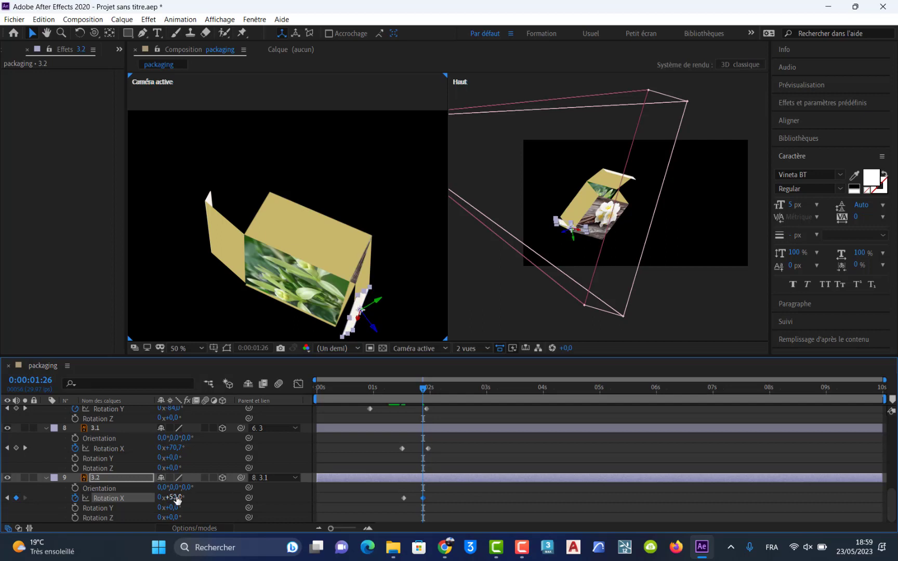
click(176, 498)
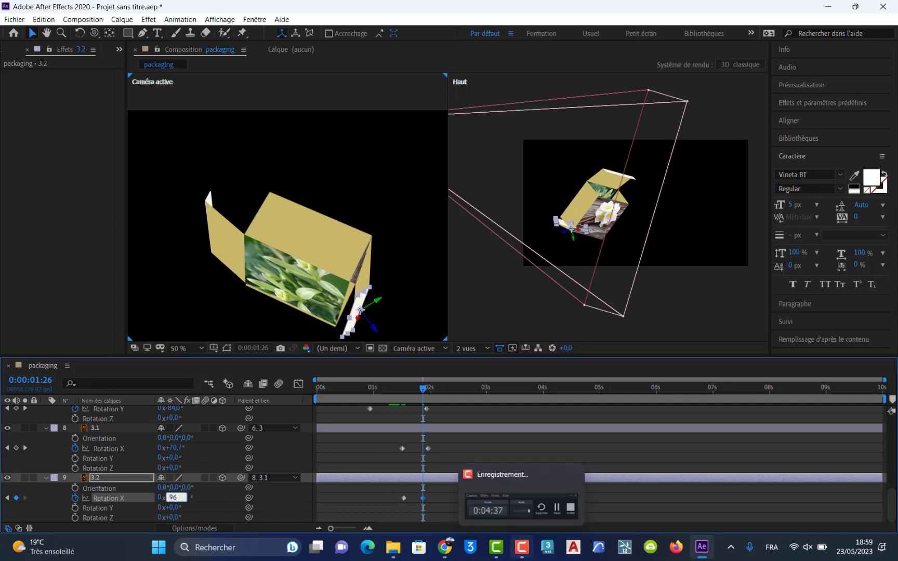
key(Return)
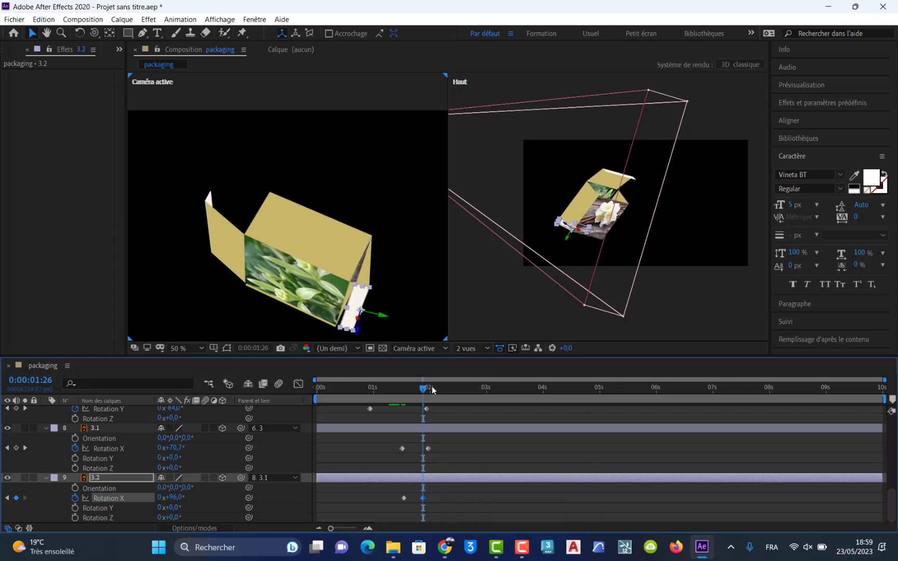
drag(429, 389, 475, 395)
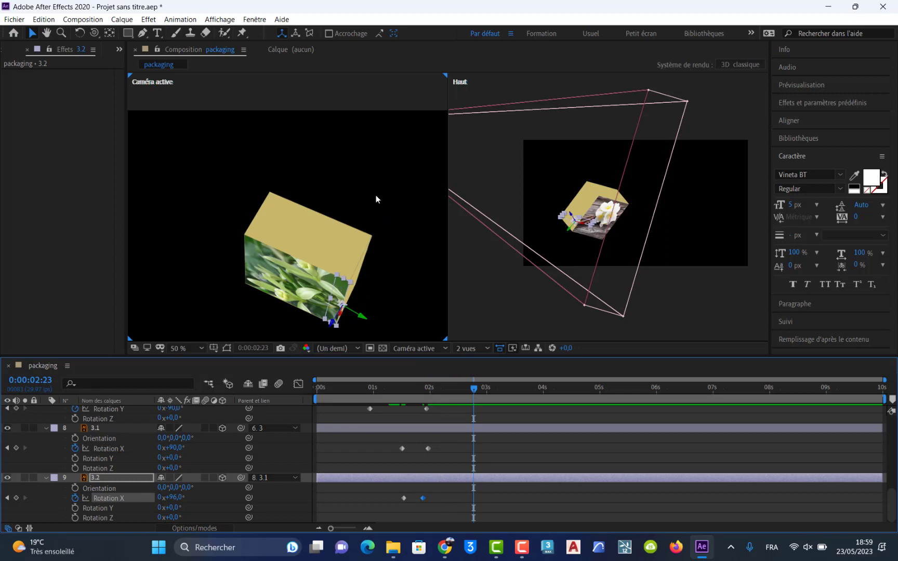
Step: Orbit the camera to inspect the closed box and delete the Caméra 1 layer
click(80, 33)
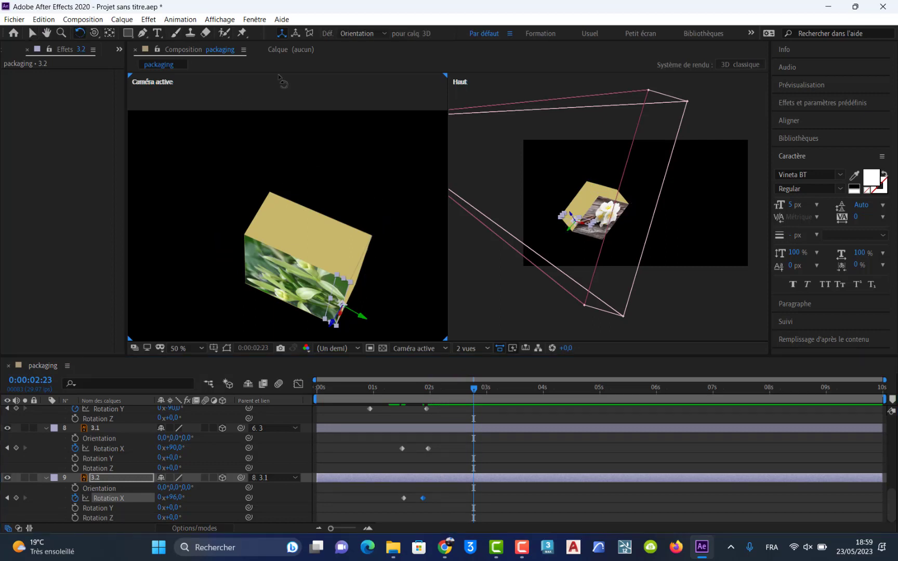
click(94, 32)
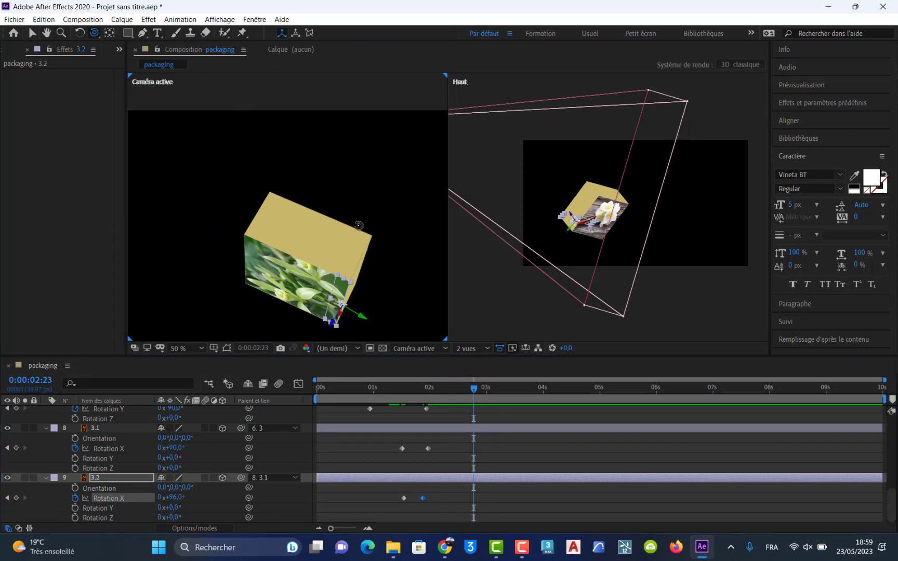
drag(359, 226, 227, 320)
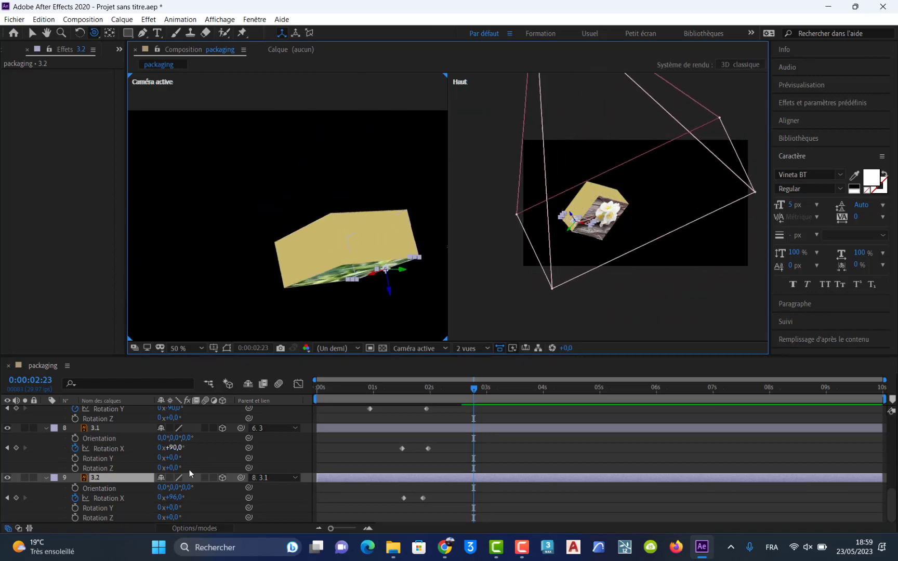
scroll(194, 466, up, 8)
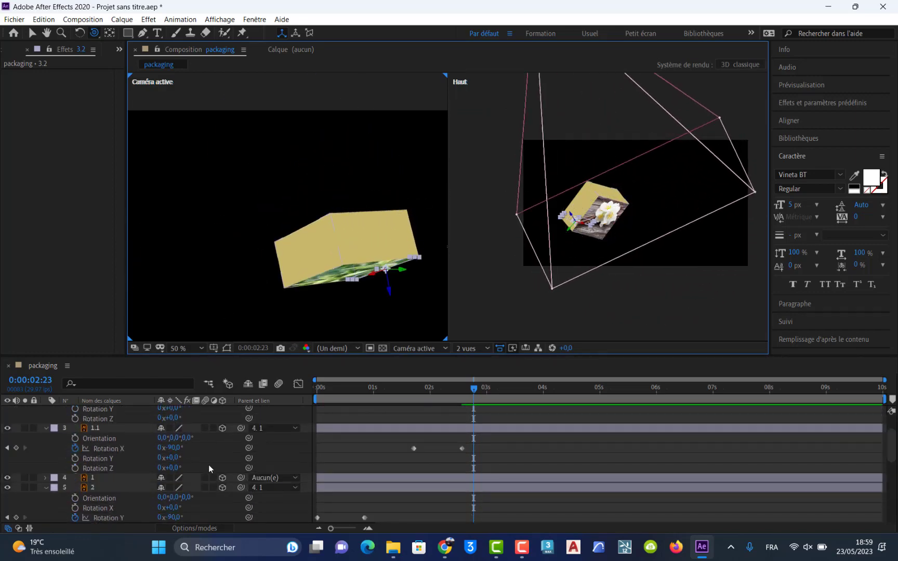
click(104, 410)
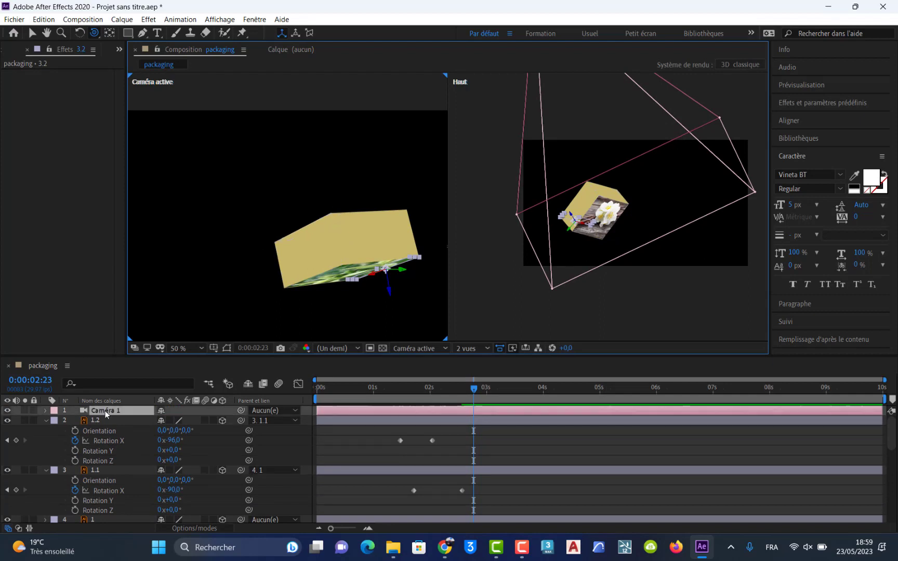
key(Delete)
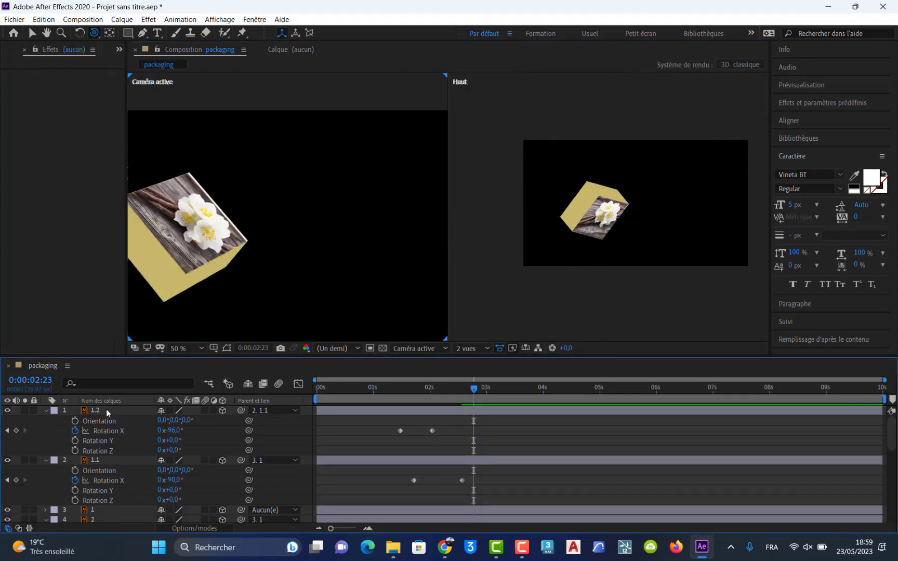
Step: Move the current time to 0:00:03:05 and collapse the revealed rotation properties of all layers
drag(474, 394, 497, 430)
key(space)
drag(255, 269, 361, 264)
key(c)
scroll(87, 429, down, 1)
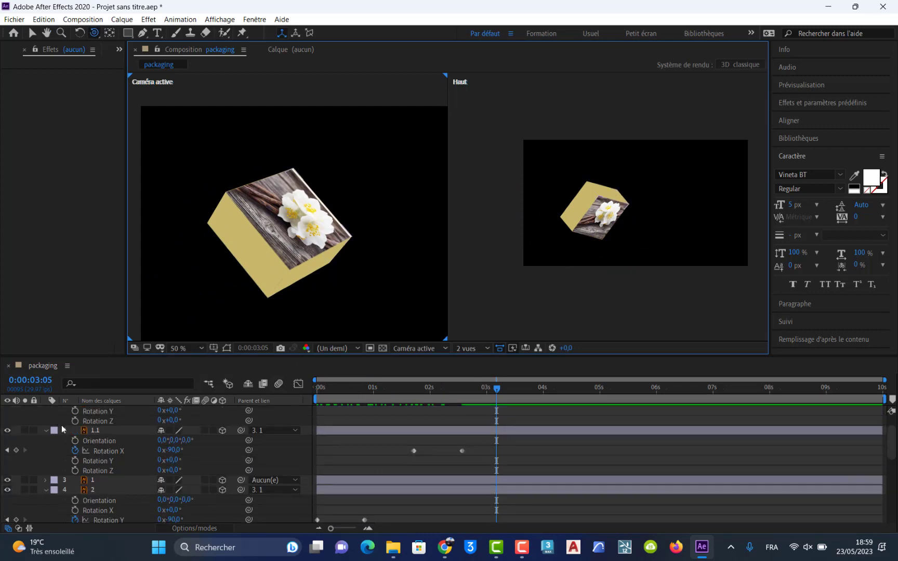
scroll(69, 427, up, 1)
scroll(75, 424, down, 1)
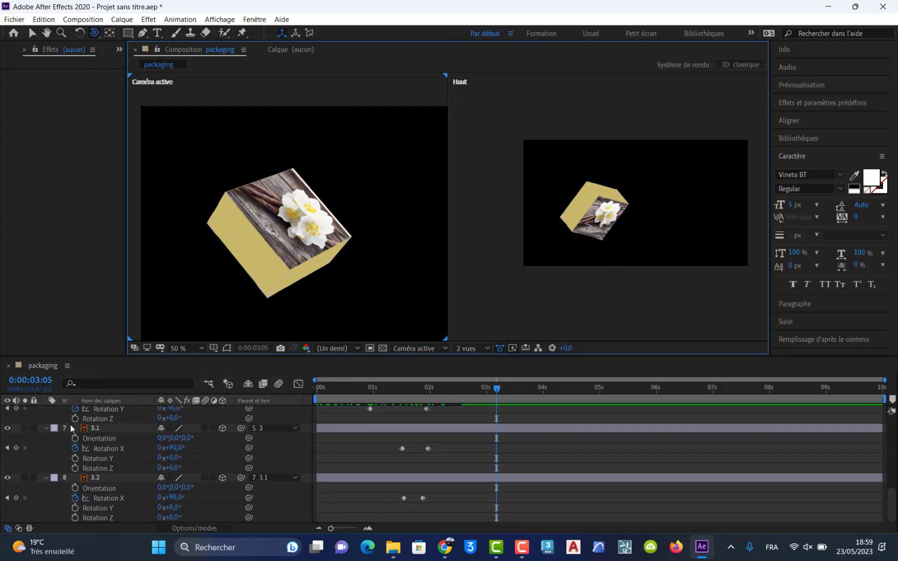
scroll(76, 428, up, 1)
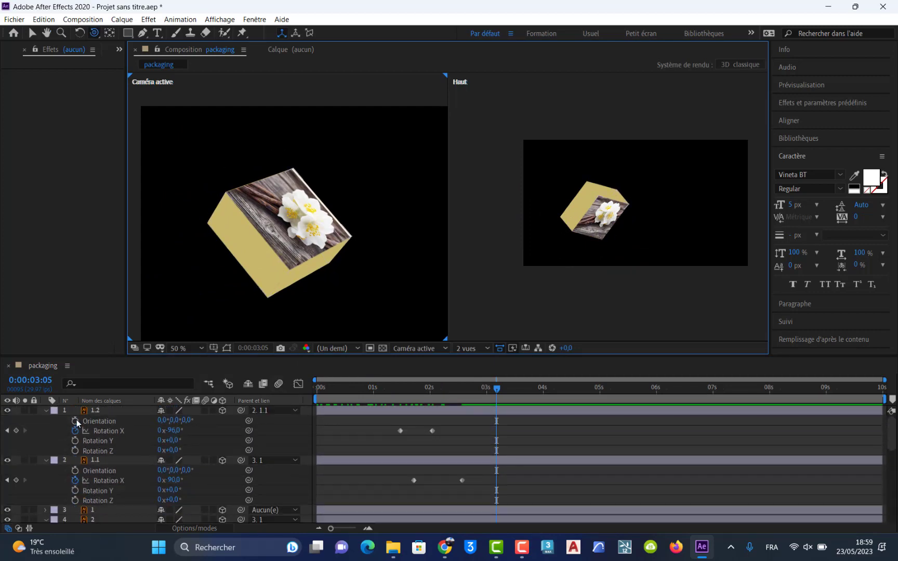
click(46, 410)
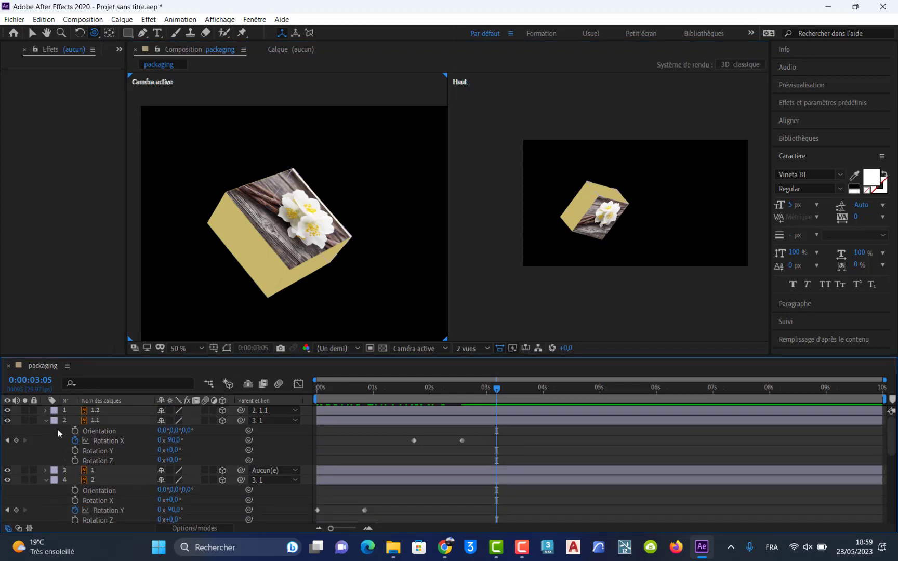
key(u)
key(u)
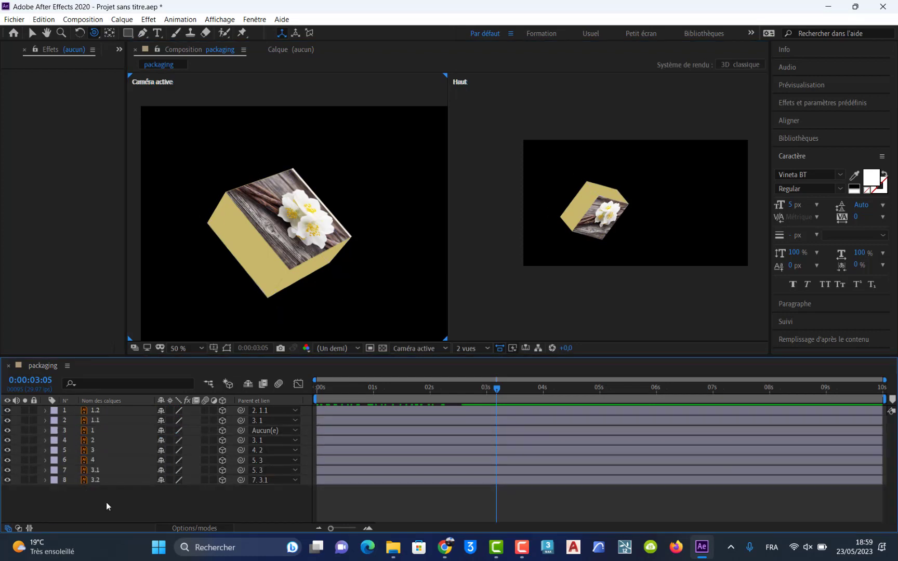
Step: Add a new camera with the offered settings and orbit it to face the flower side of the closed box
right_click(107, 505)
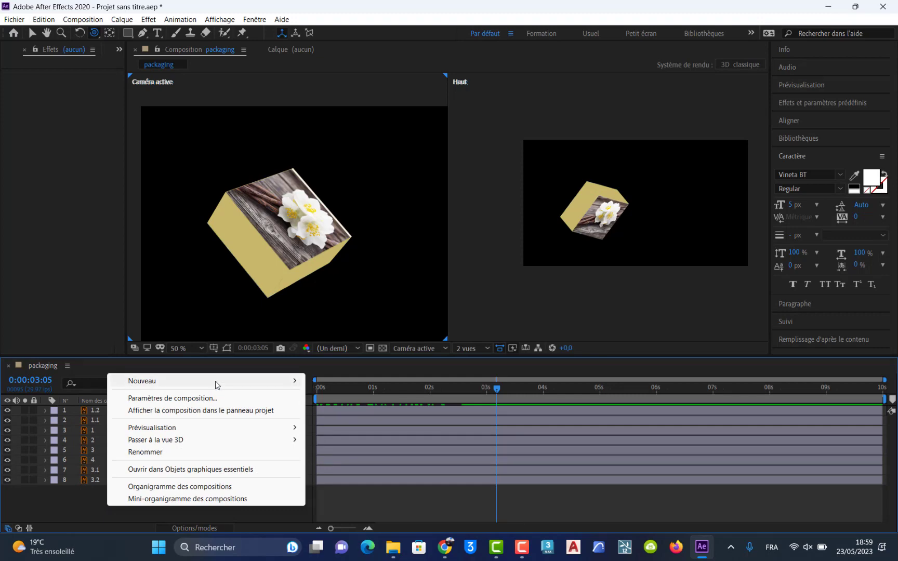
mouse_move(215, 383)
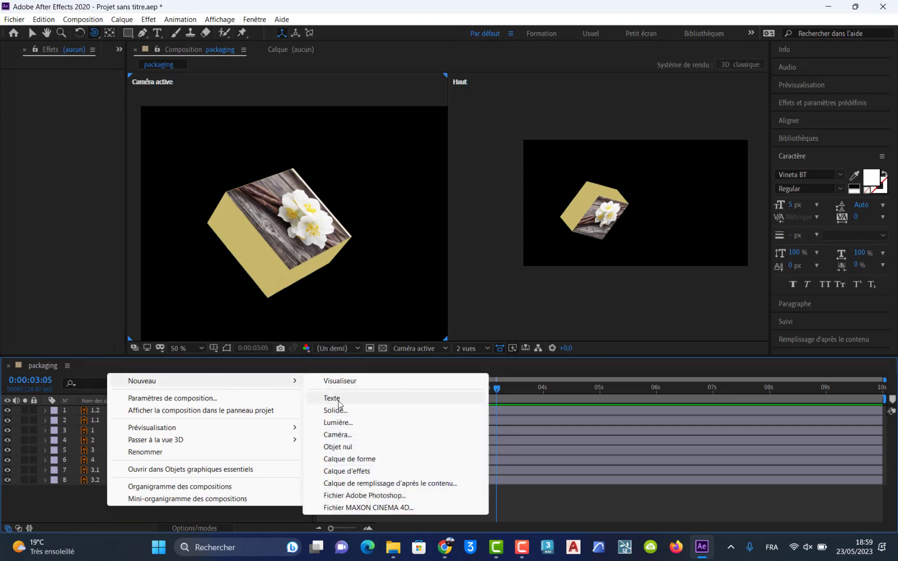
click(340, 435)
click(337, 284)
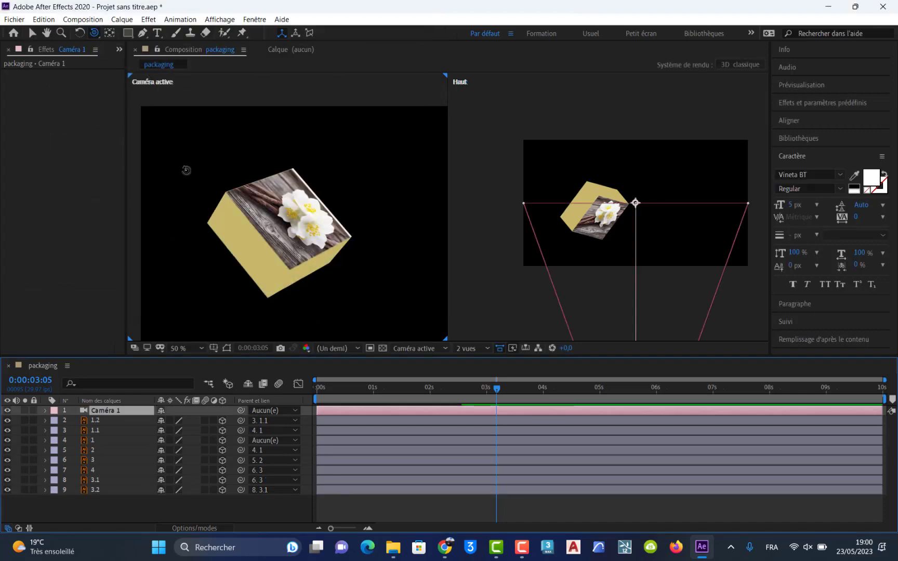
drag(292, 166, 239, 250)
drag(353, 243, 354, 265)
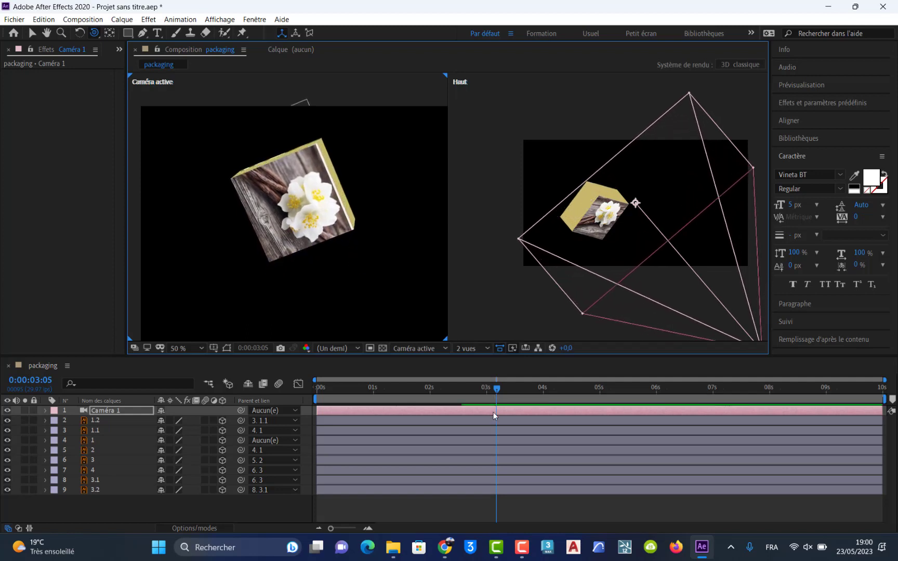
Step: Set first keyframes for Caméra 1's Point ciblé and Position at 0:00:00:00
drag(497, 391, 274, 408)
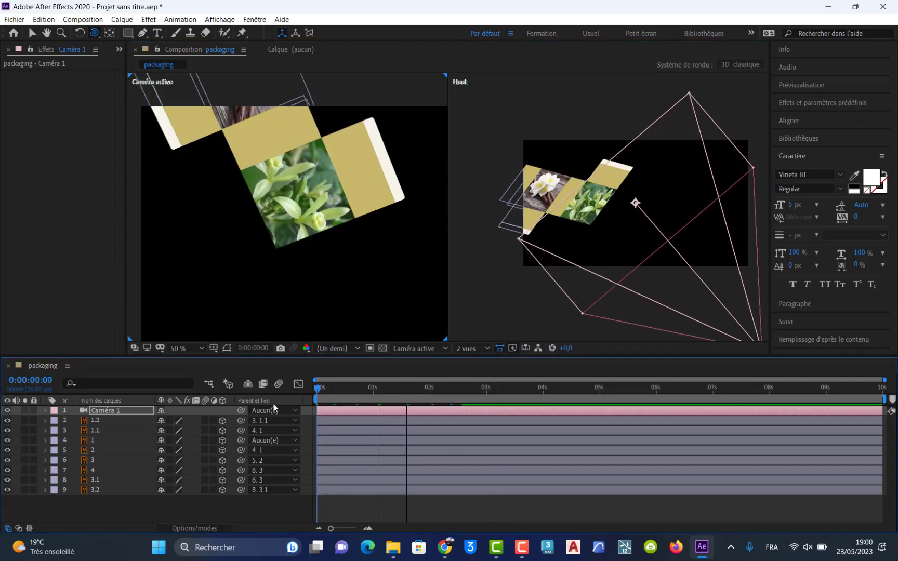
click(44, 411)
click(55, 420)
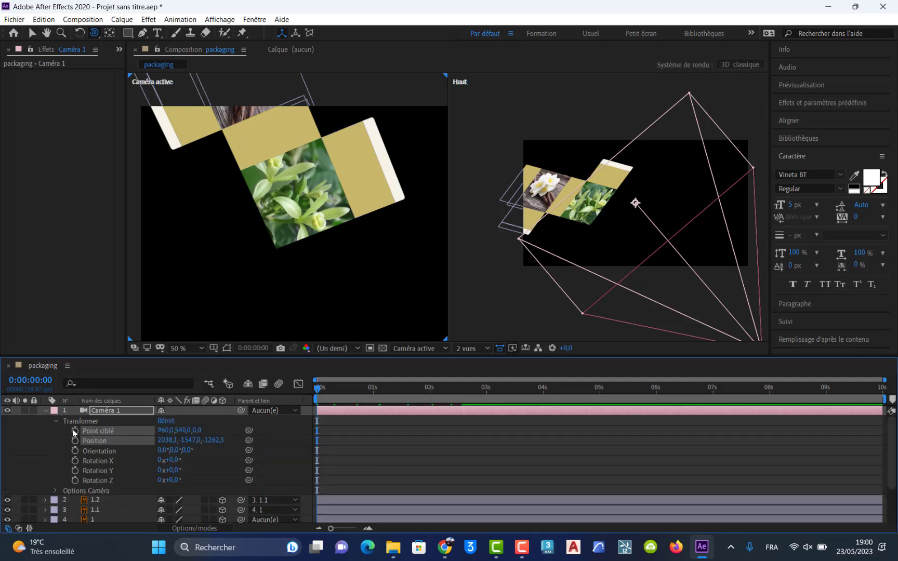
click(76, 431)
click(75, 441)
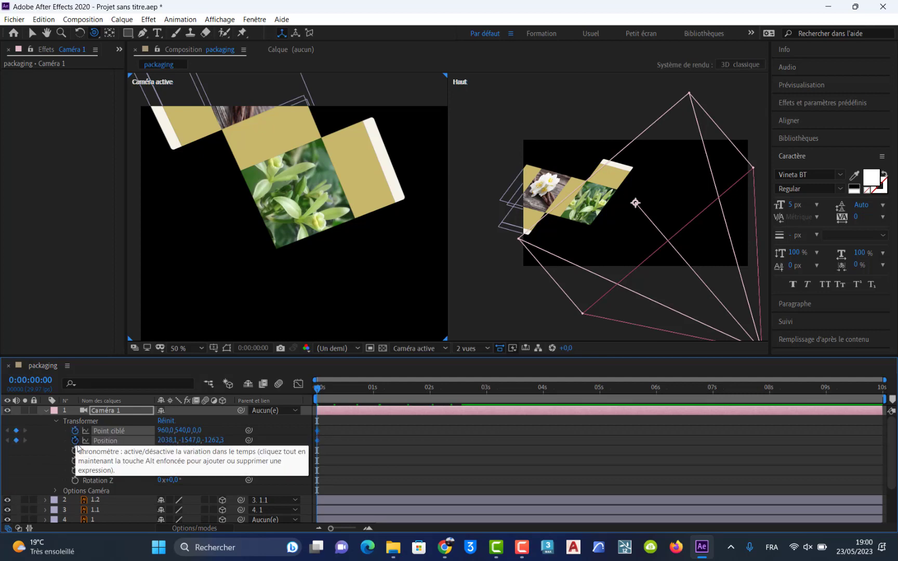
click(321, 388)
drag(322, 388, 304, 385)
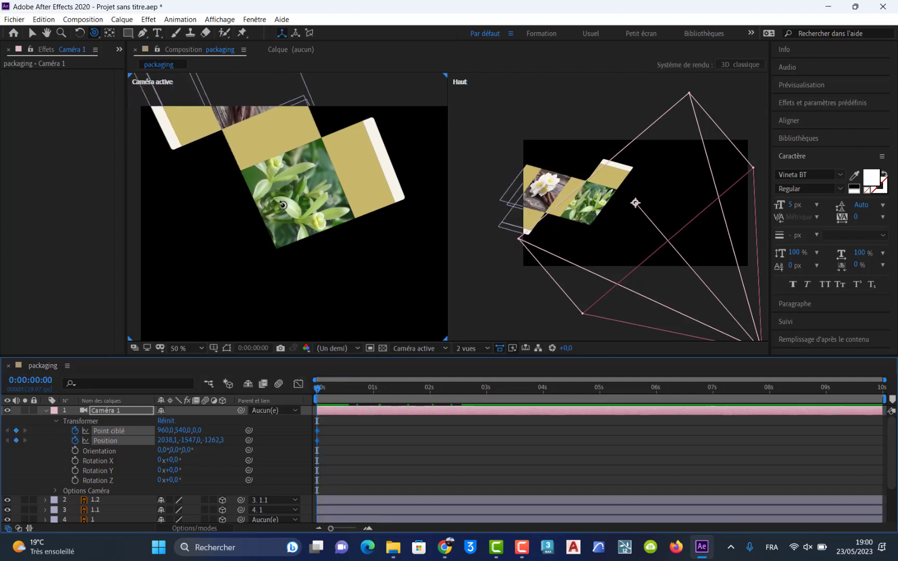
Step: Orbit Caméra 1 at 0:00:00:00 to a steeper view of the flat layout, with Position about 1621.9, -1932.5, -748.2
drag(281, 214, 286, 244)
mouse_move(299, 156)
mouse_down()
mouse_move(307, 187)
mouse_move(305, 152)
mouse_up()
click(92, 35)
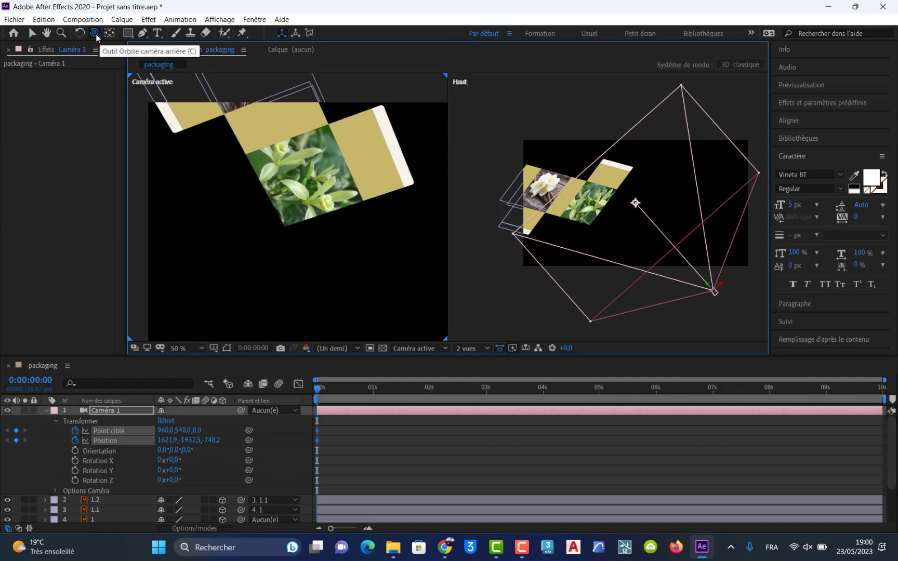
right_click(282, 178)
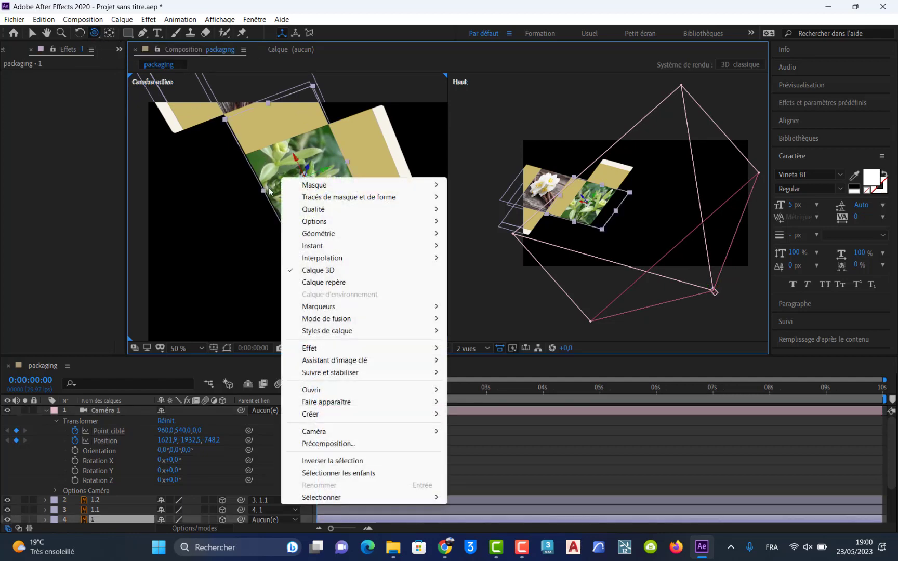
click(268, 188)
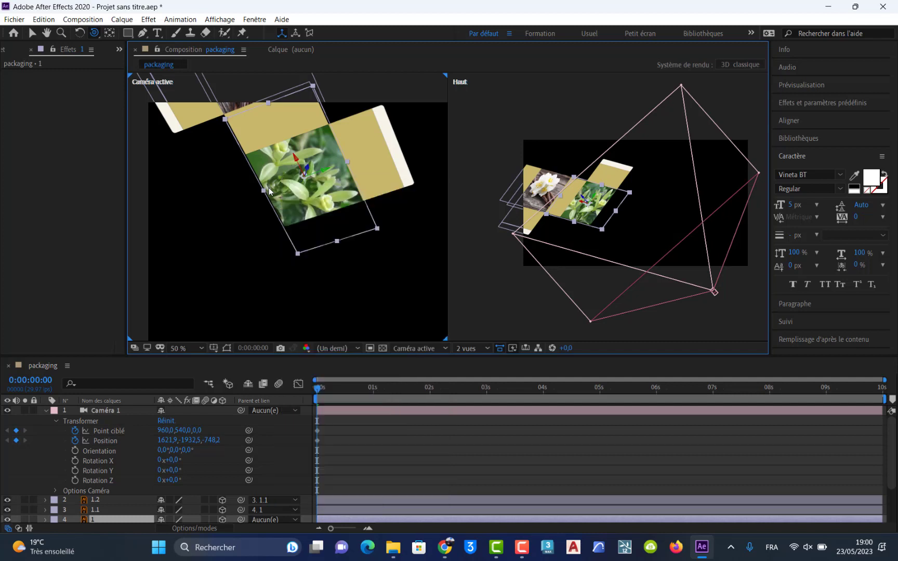
Step: Track the camera in XY at 0:00:00:00 to bring the unfolded layout into frame, with Point ciblé about 556.5, 341.5, 299.1
click(108, 35)
click(94, 34)
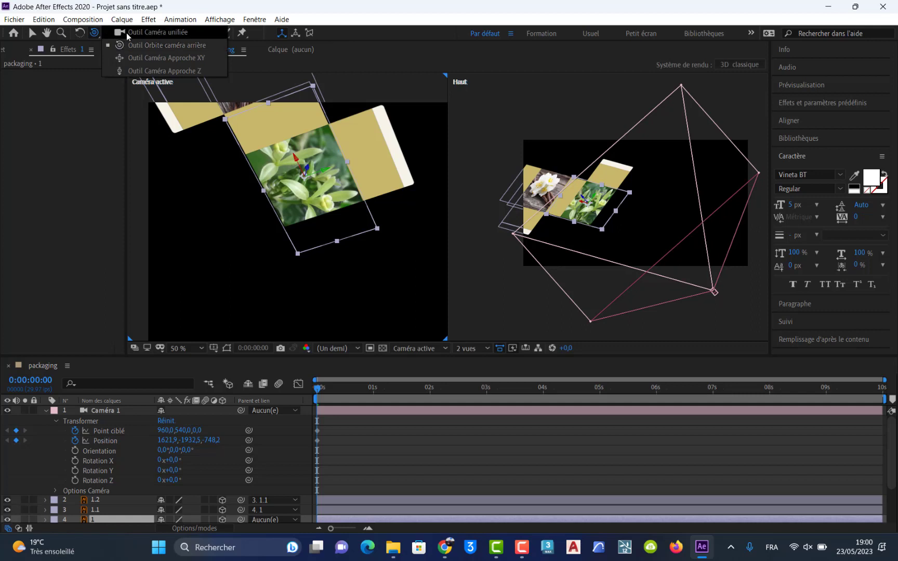
click(129, 58)
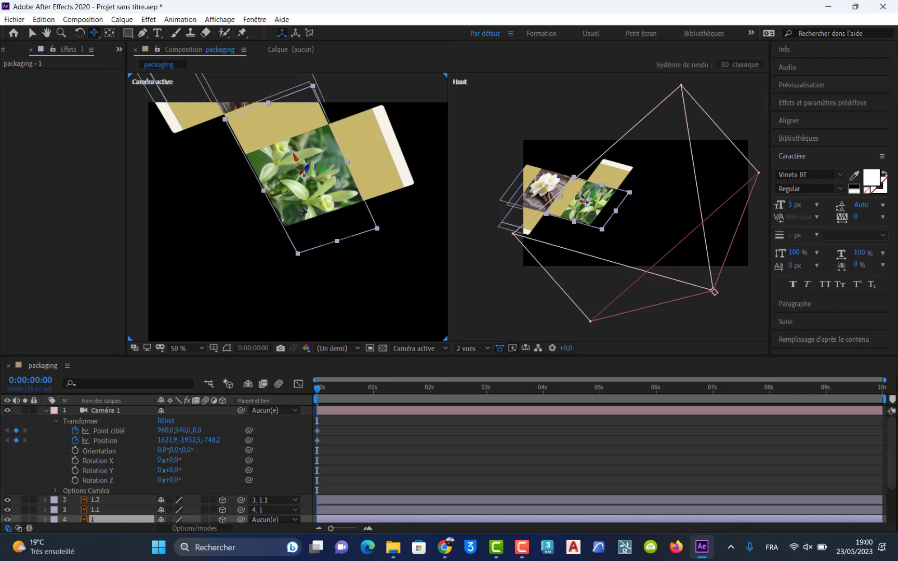
drag(303, 212, 332, 336)
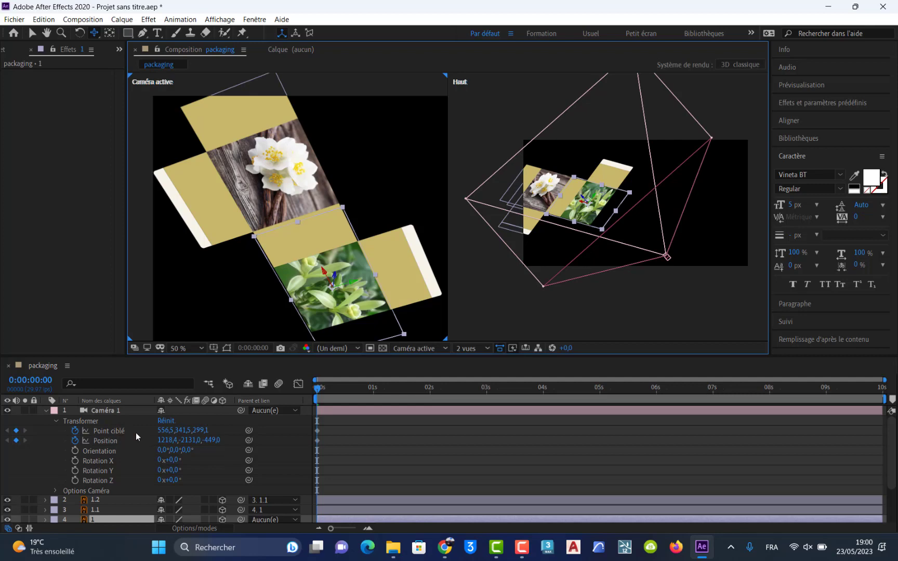
Step: Refine Caméra 1's framing with Point ciblé X 549.5, Position X 1243.4 and Zoom 2373.7 pixels
mouse_move(162, 433)
mouse_down()
mouse_move(113, 431)
mouse_move(172, 441)
mouse_up()
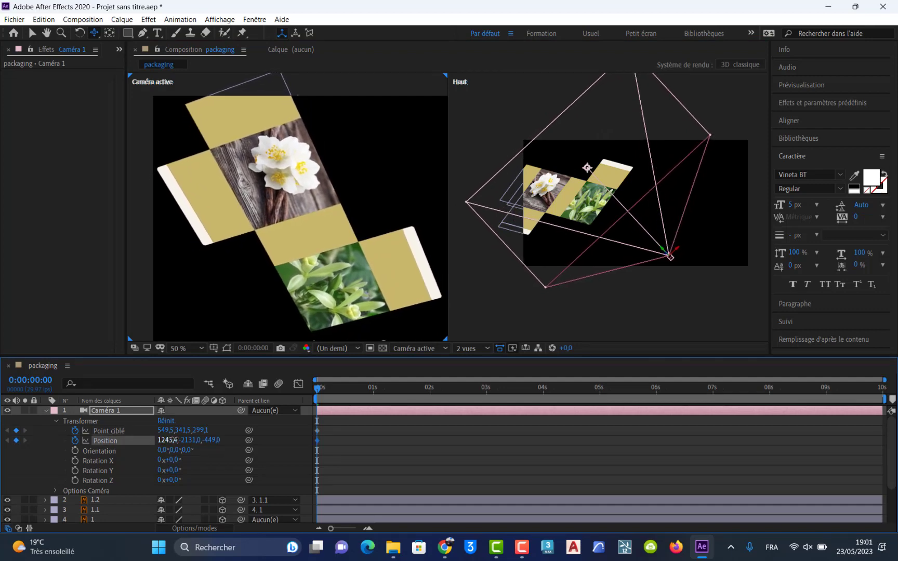
click(55, 490)
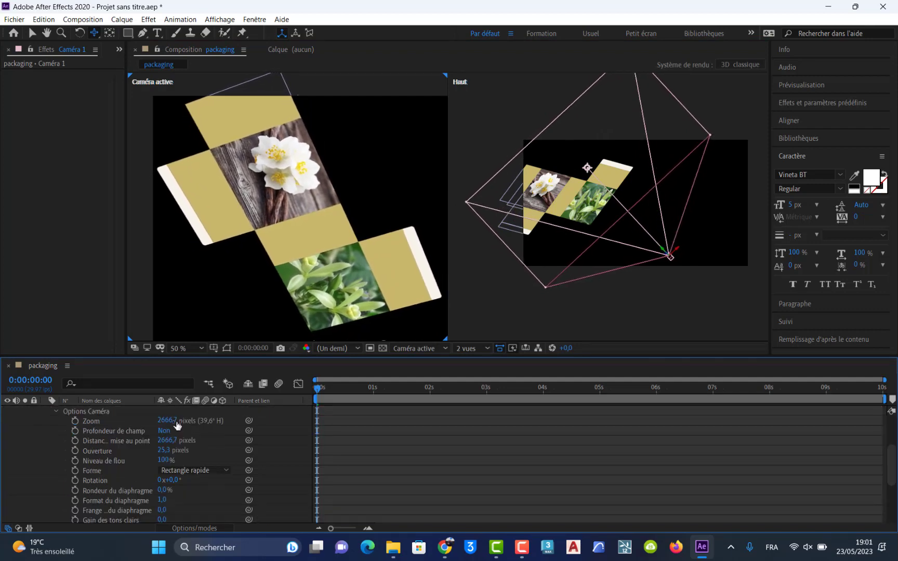
drag(176, 425, 49, 433)
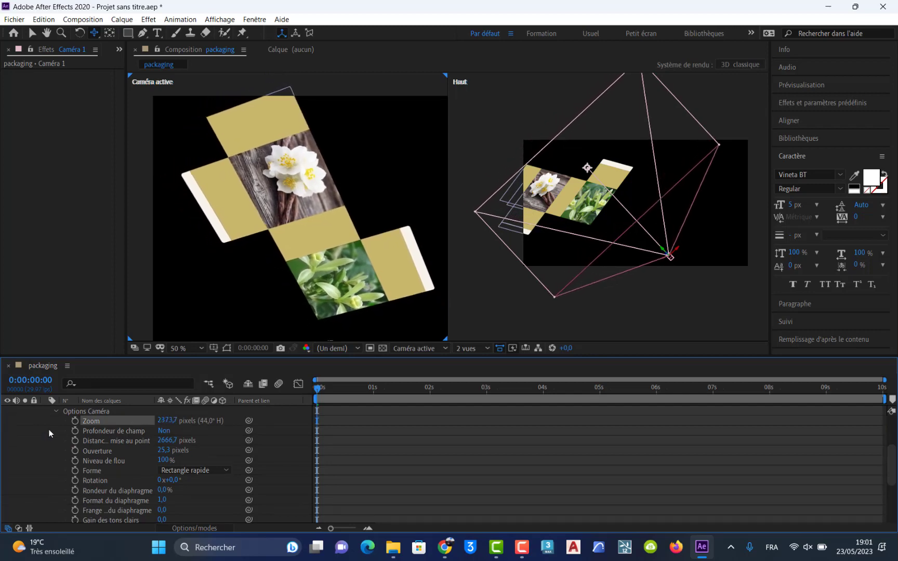
Step: Reduce Caméra 1's Zoom to about 1952.7 pixels to widen the framing of the flat layout at 0:00:00:00
drag(172, 427, 78, 421)
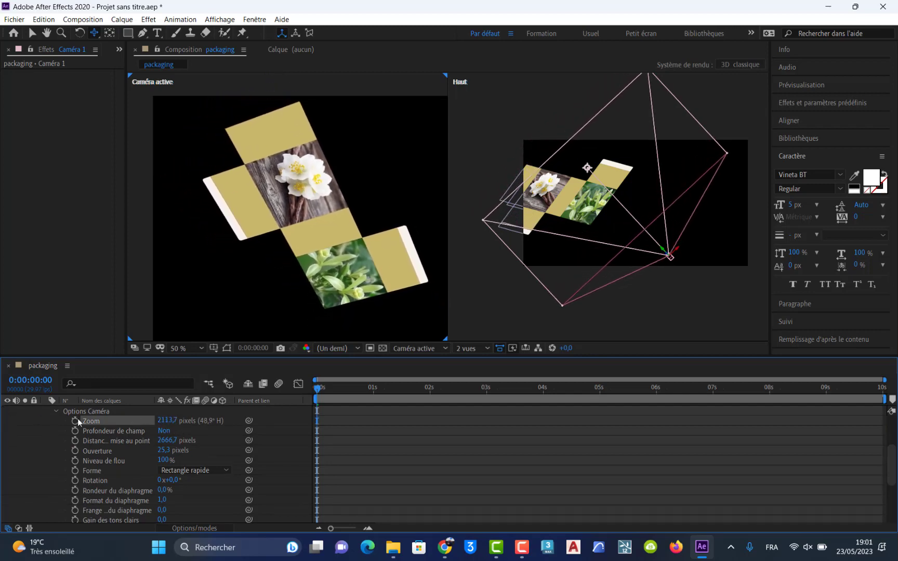
drag(172, 424, 88, 424)
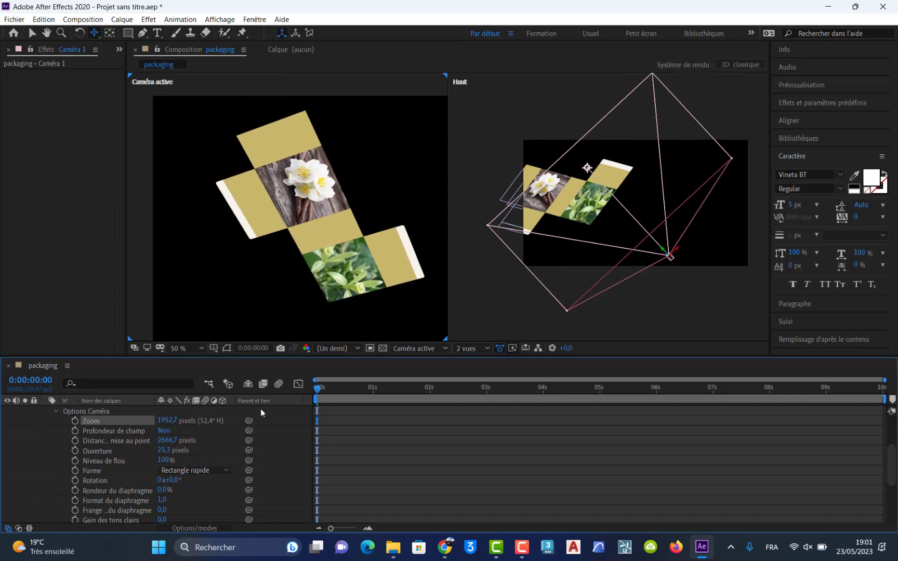
drag(318, 388, 229, 402)
scroll(118, 431, up, 3)
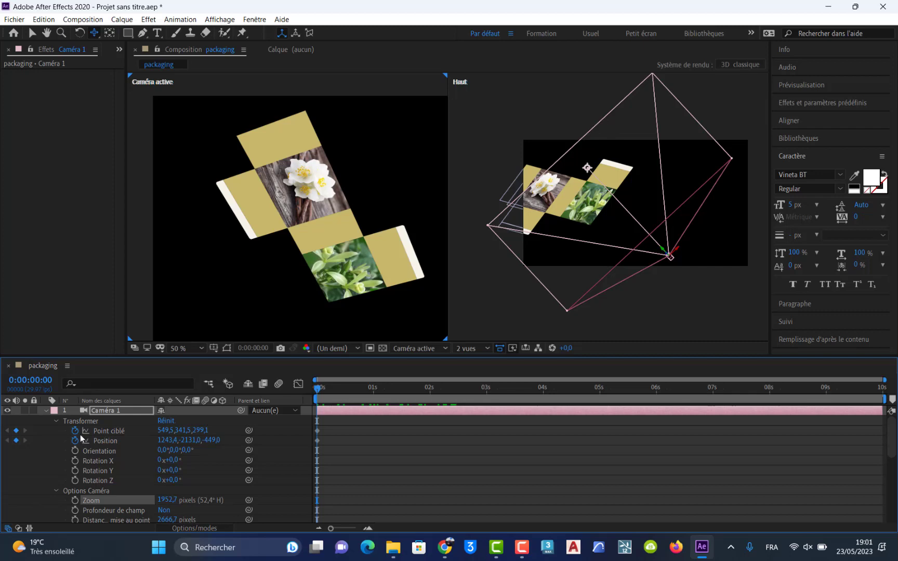
Step: Move Caméra 1 closer along Z at 0:00:00:19, with Position about 1175.2, -1887.9, -375.5
drag(318, 390, 353, 388)
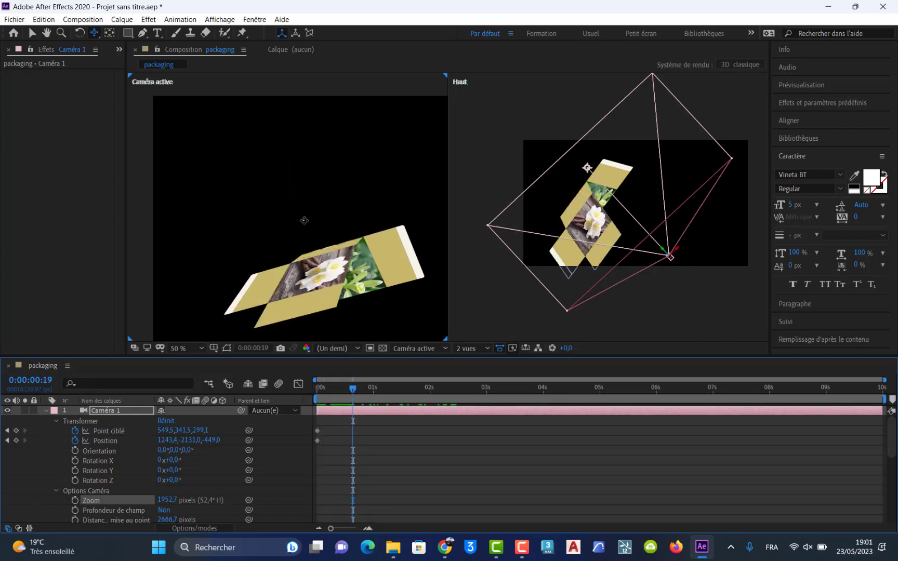
click(94, 33)
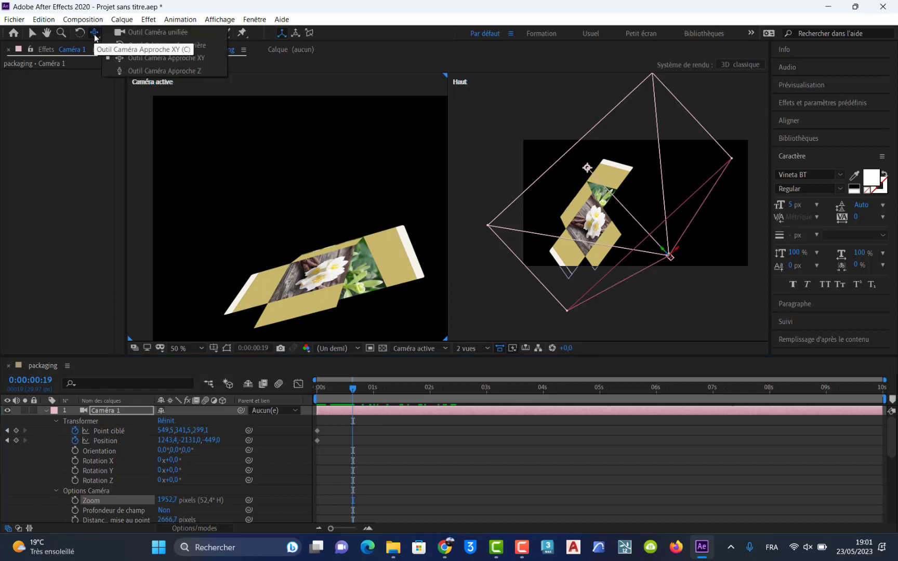
click(134, 70)
mouse_move(328, 266)
mouse_down()
mouse_move(327, 235)
mouse_move(326, 268)
mouse_move(333, 253)
mouse_up()
Step: Track Caméra 1 in XY at 0:00:00:20 to recentre the folding box, with Point ciblé about 755.5, 448.9, 135.2
mouse_move(356, 387)
mouse_down()
mouse_move(290, 394)
mouse_move(379, 397)
mouse_move(356, 401)
mouse_up()
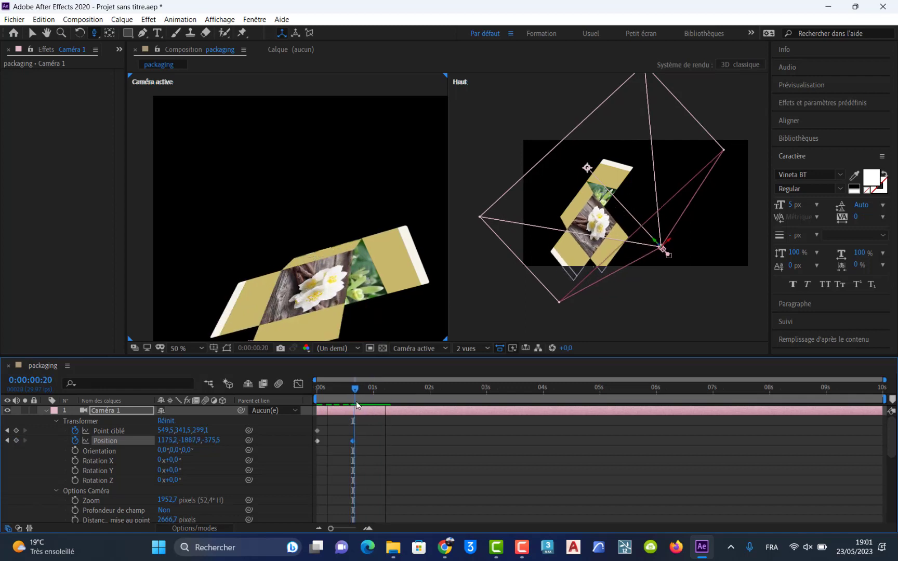
drag(94, 32, 122, 62)
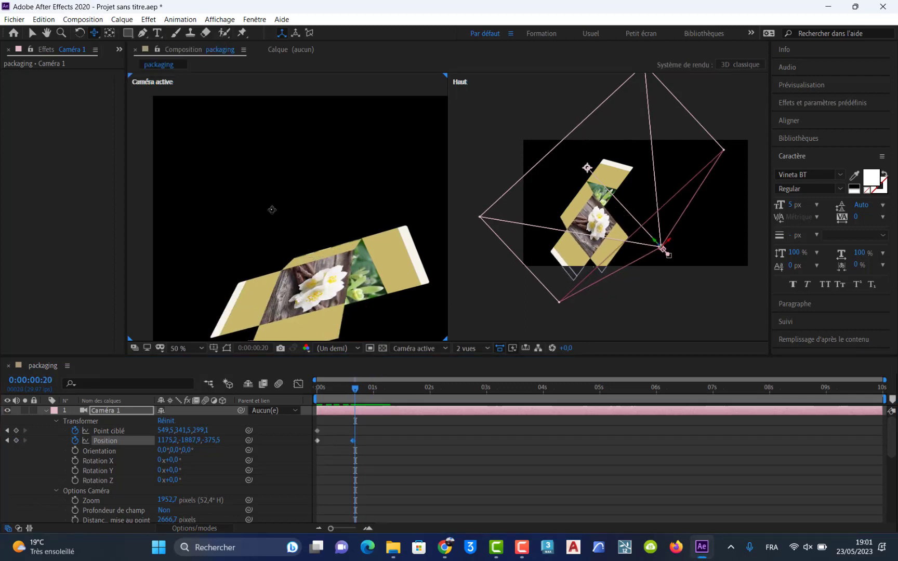
drag(286, 234, 280, 188)
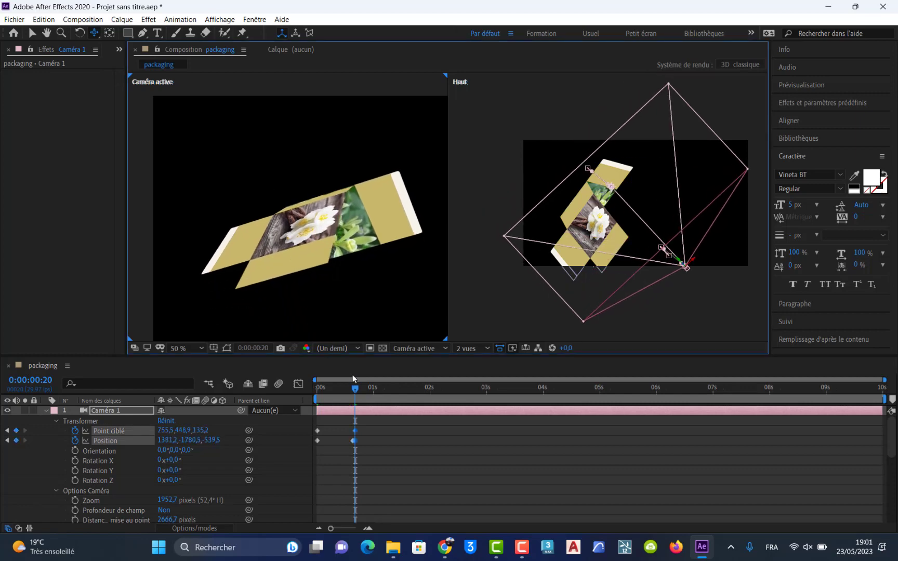
Step: Orbit Caméra 1 around the half-folded box at 0:00:01:24, with Position about 1997.5, -833.4, -1157.9
drag(355, 389, 418, 395)
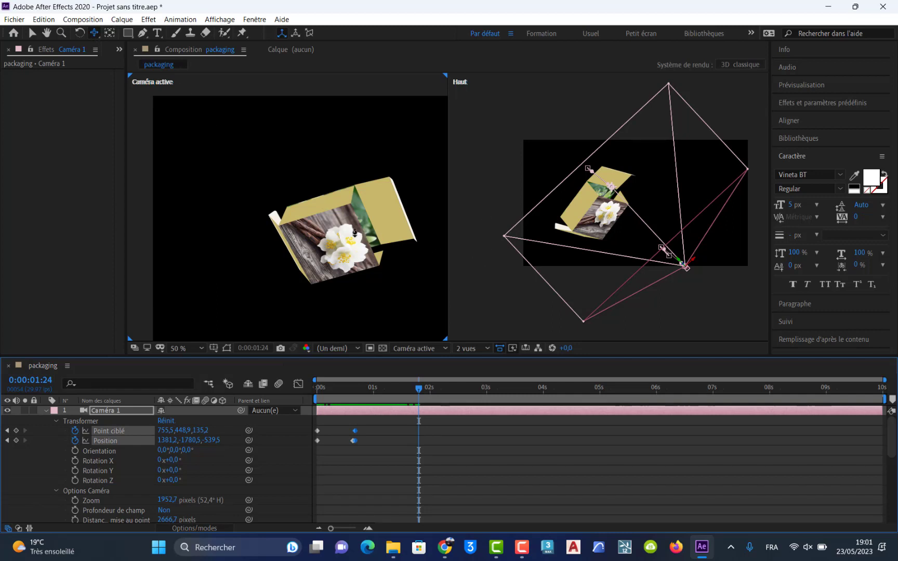
drag(345, 234, 379, 265)
Step: Orbit Caméra 1 at 0:00:01:29 to Position about 738.0, -1670.8, -469.5, and shift that Position keyframe to about 2.5 seconds
drag(419, 388, 429, 408)
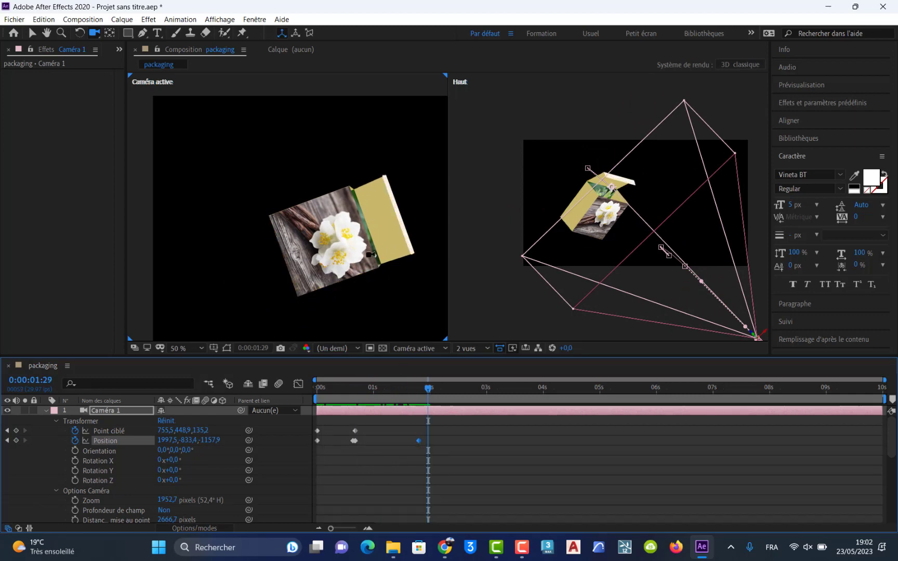
drag(370, 255, 396, 257)
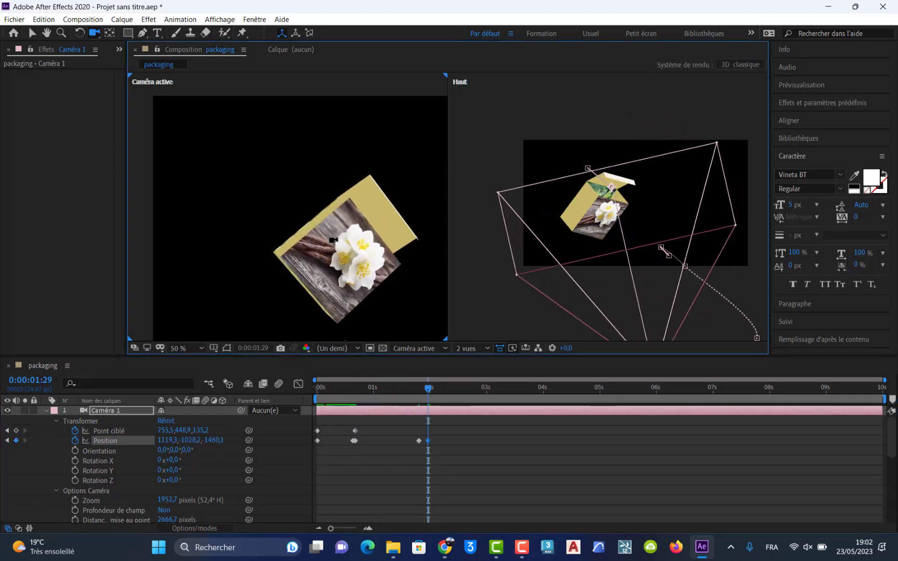
drag(333, 241, 351, 279)
mouse_move(430, 386)
mouse_down()
mouse_move(425, 395)
mouse_move(363, 397)
mouse_move(431, 403)
mouse_up()
drag(429, 442, 458, 442)
Step: Orbit Caméra 1 to an upright box view at 0:00:02:20 and track it in XY, with Point ciblé about 941.9, 484.8, -235.6
drag(435, 391, 468, 391)
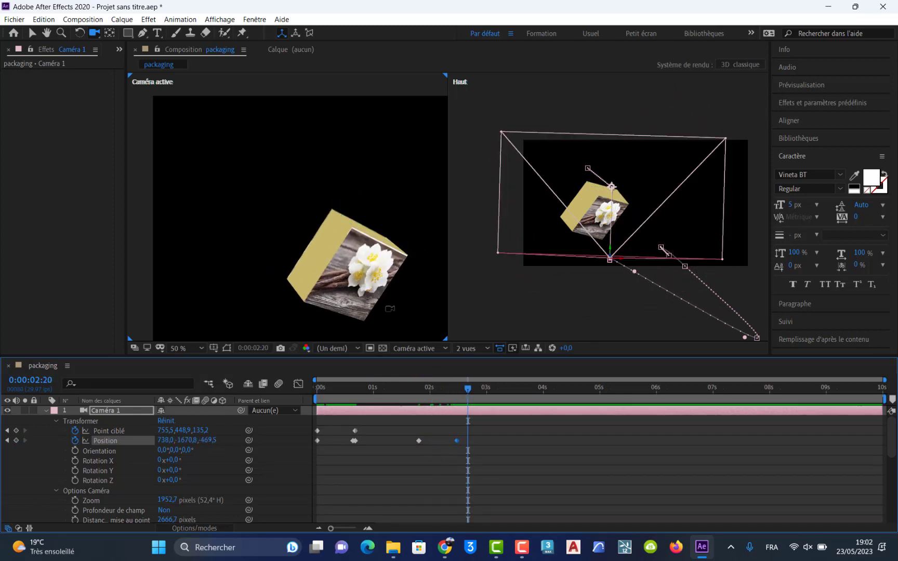
drag(390, 308, 425, 312)
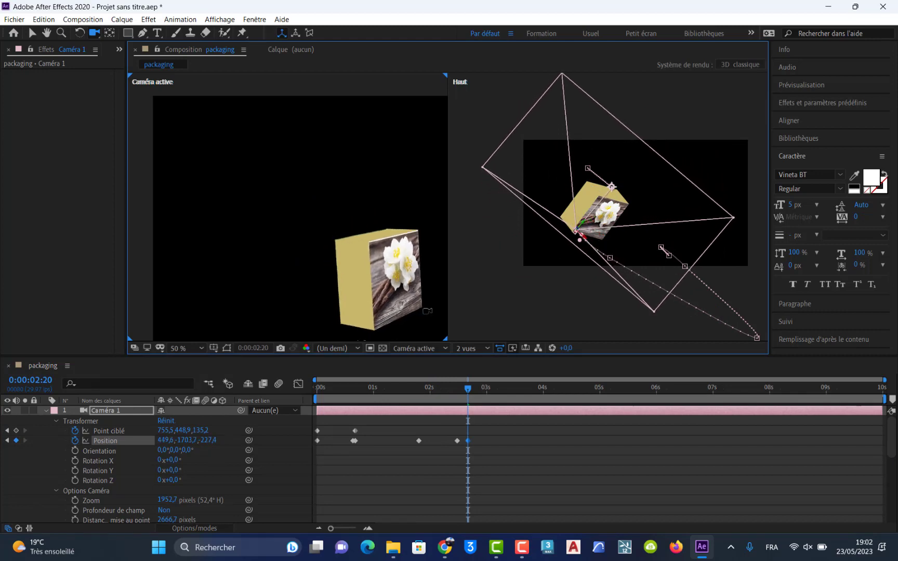
key(c)
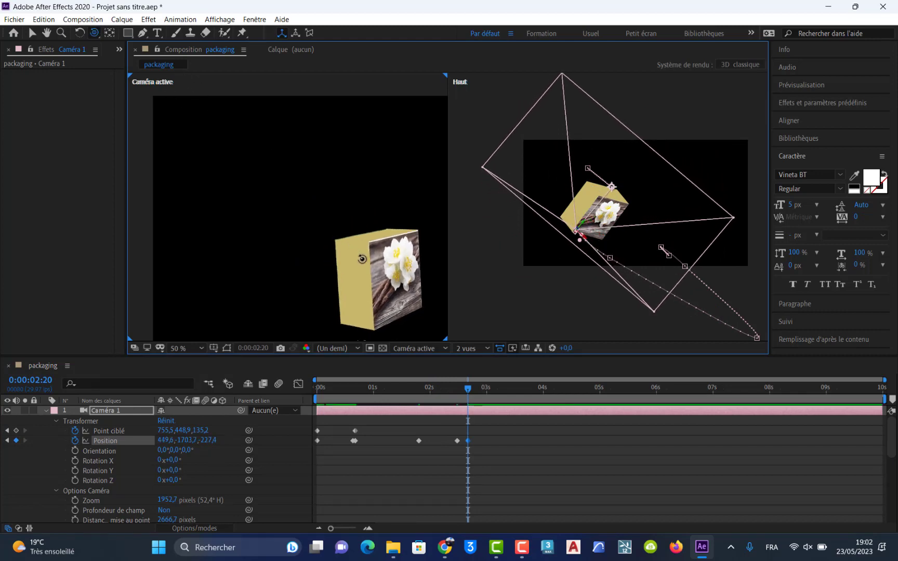
key(c)
drag(342, 260, 294, 232)
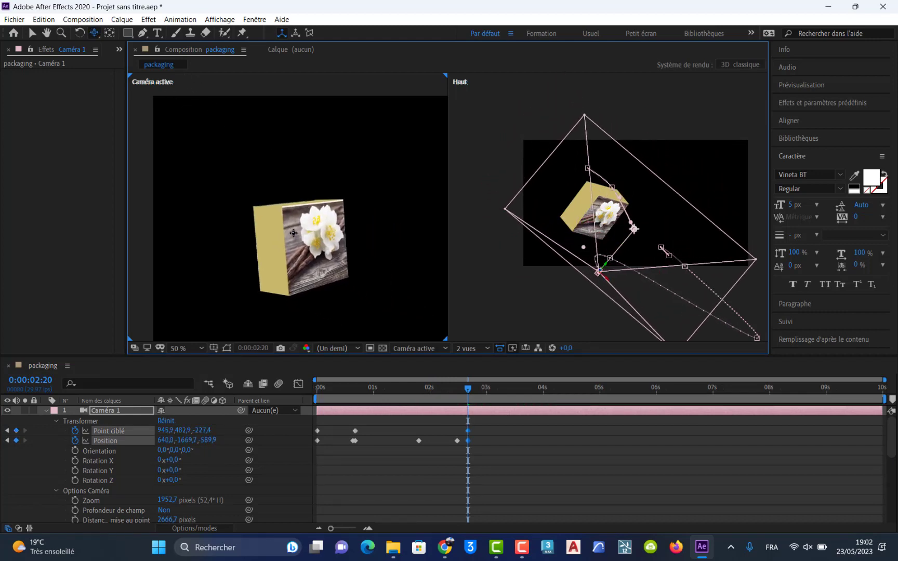
Step: Preview the box folding and camera animation from 0:00:00:00
drag(469, 387, 285, 412)
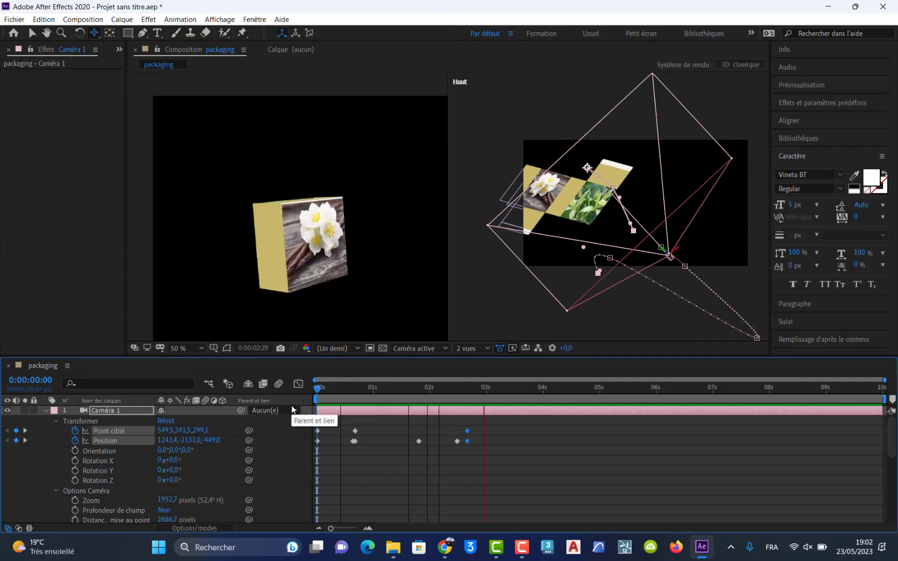
key(space)
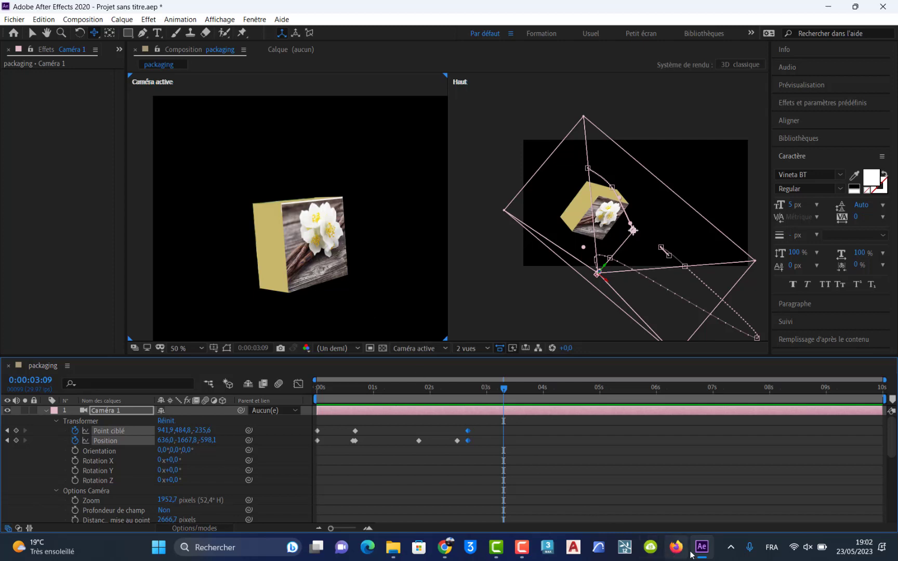
mouse_move(700, 555)
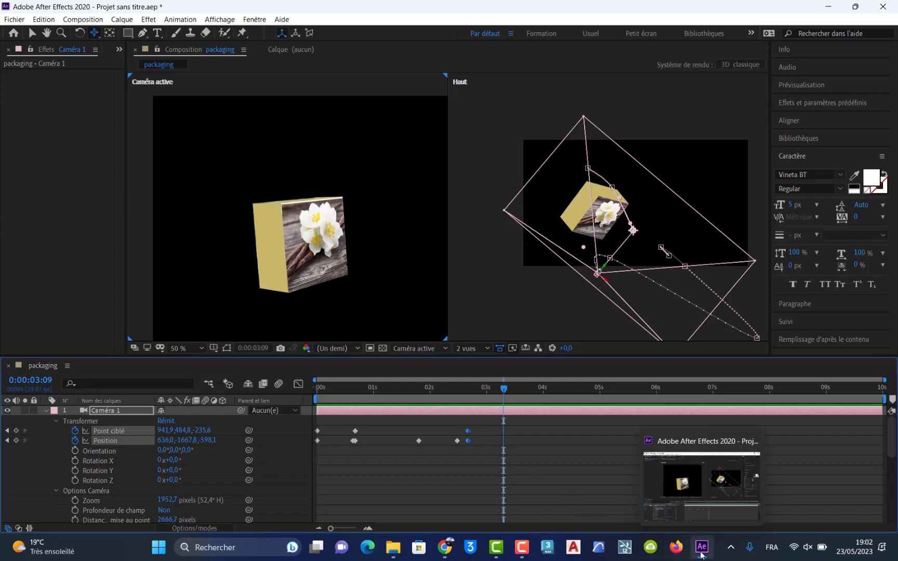
click(521, 547)
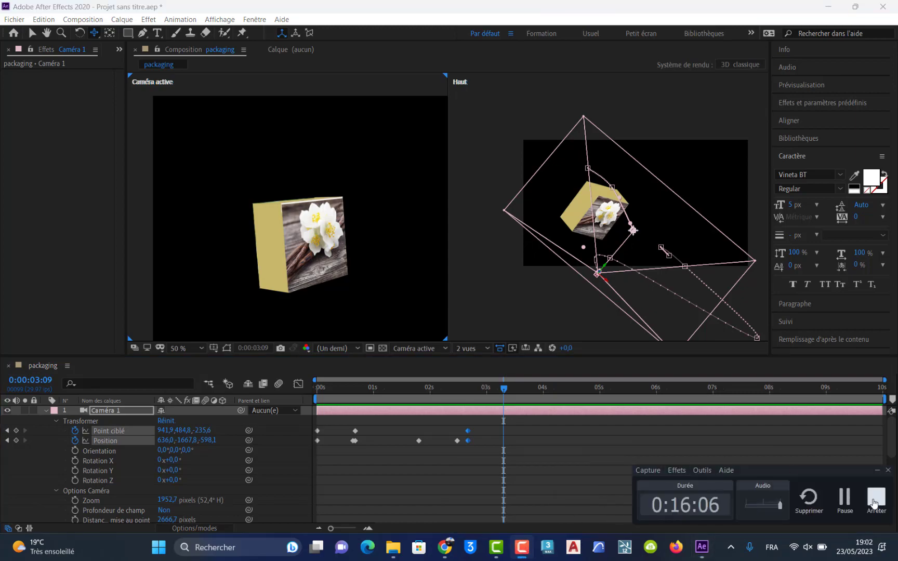